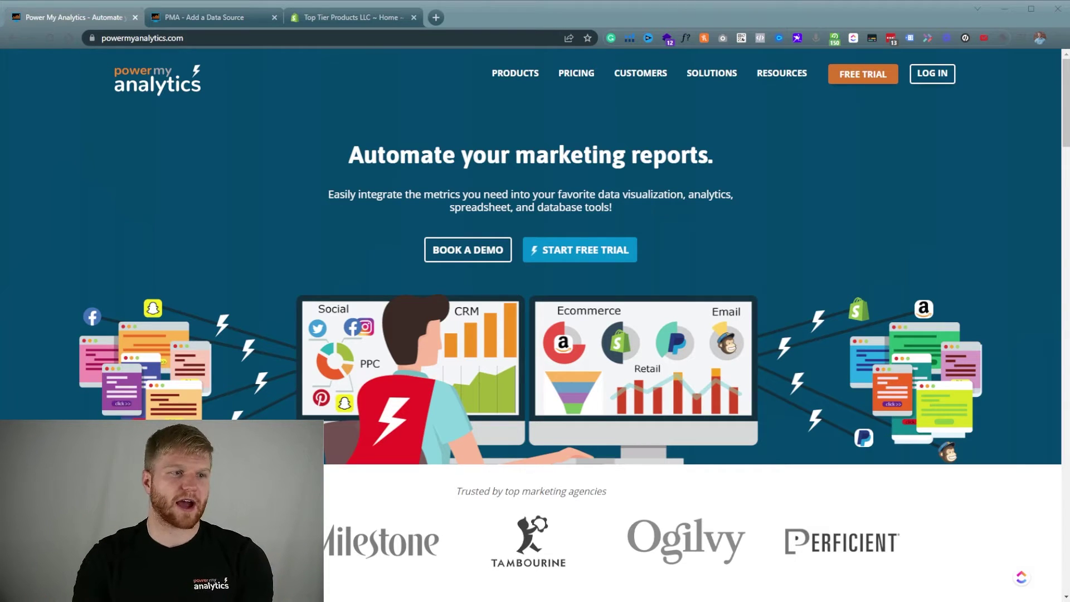
From the Power My Analytics Sources page, add a new data source and choose Shopify.
{"action": "left_click", "coordinate": [206, 17]}
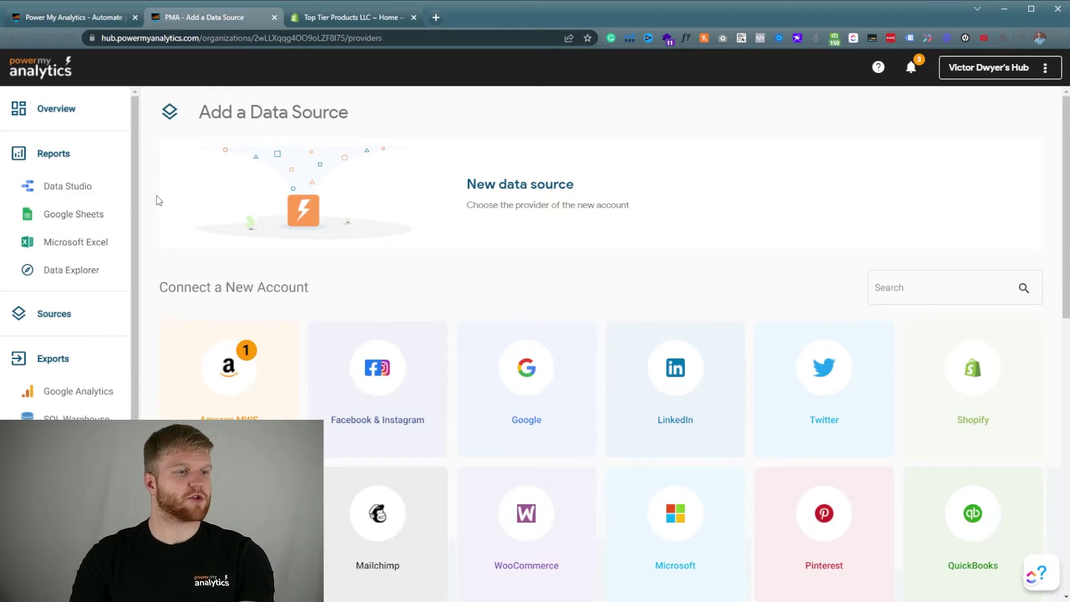
{"action": "left_click", "coordinate": [73, 310]}
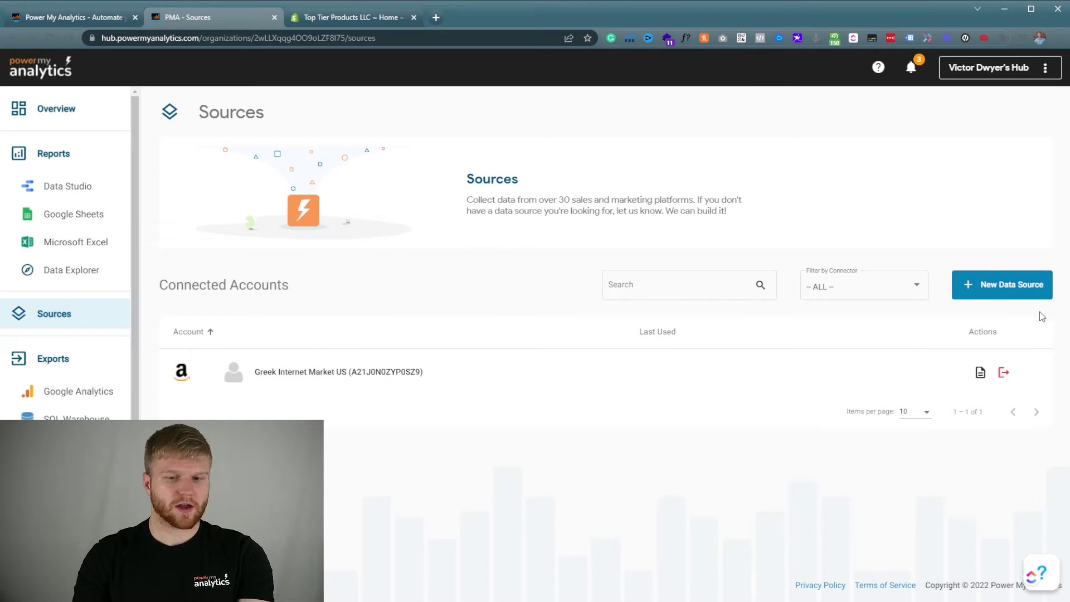
{"action": "left_click", "coordinate": [1012, 286]}
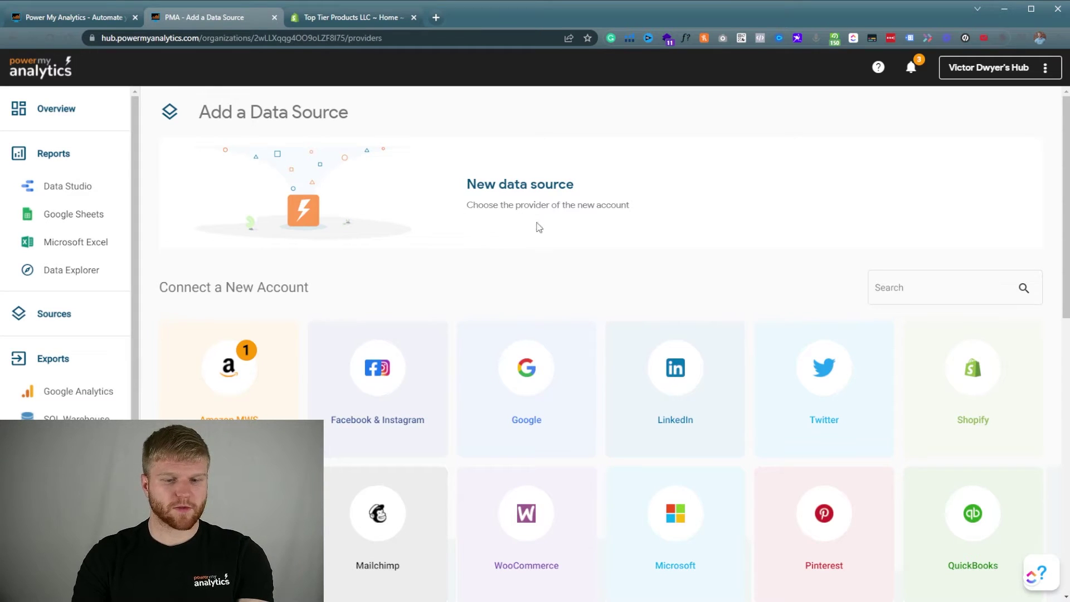
{"action": "left_click", "coordinate": [972, 365]}
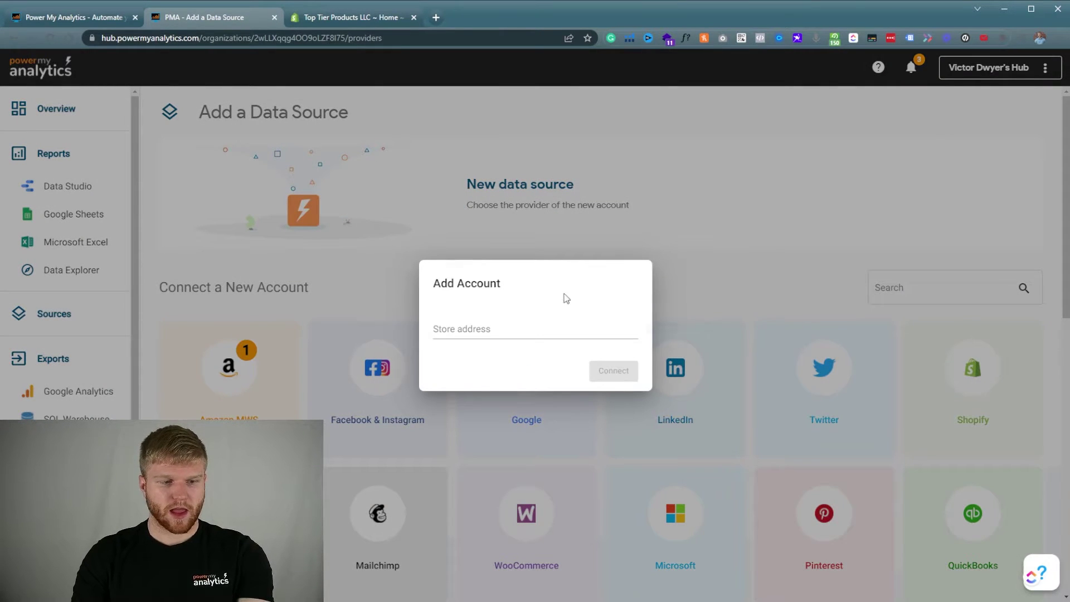
Review the Shopify store's Users and permissions settings.
{"action": "left_click", "coordinate": [357, 20]}
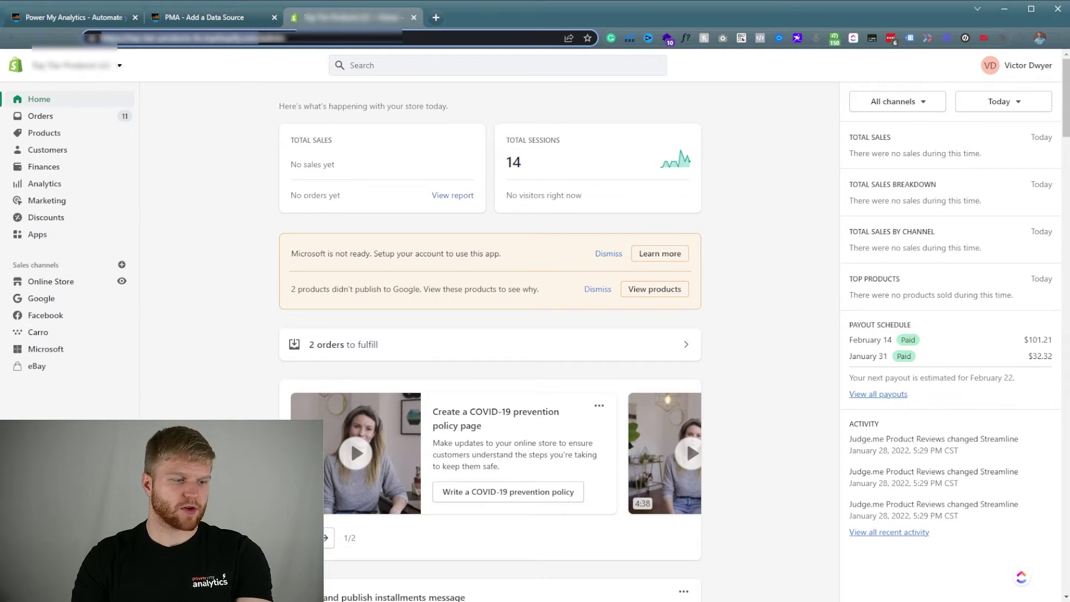
{"action": "key", "text": "Return"}
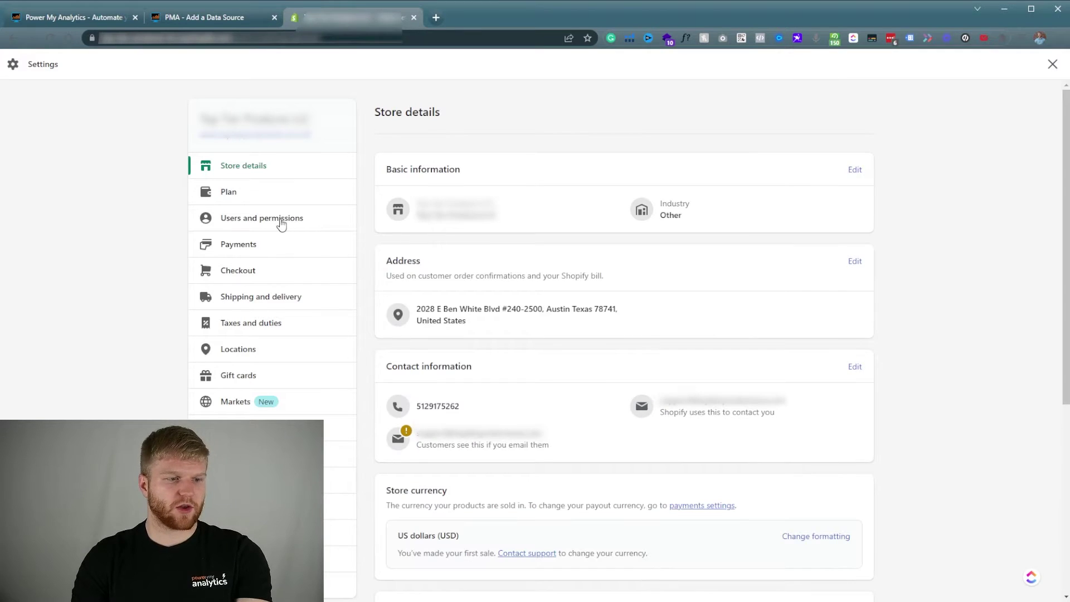
{"action": "left_click", "coordinate": [282, 222]}
{"action": "scroll", "coordinate": [537, 282], "scroll_direction": "down", "scroll_amount": 1}
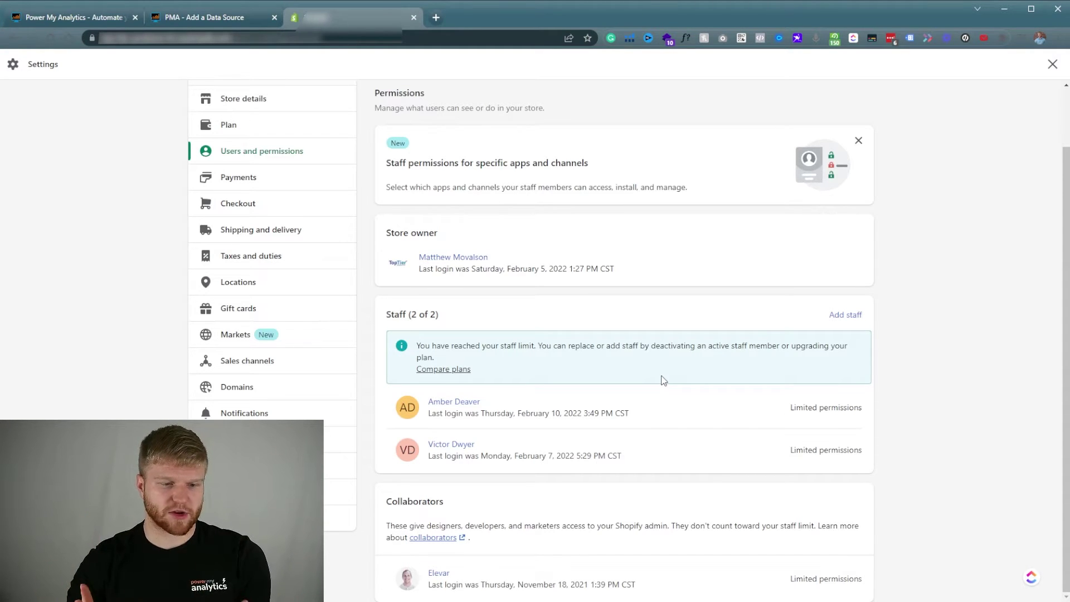
Copy the Shopify store URL into the Power My Analytics Store address field.
{"action": "left_click", "coordinate": [239, 18]}
{"action": "left_click", "coordinate": [337, 22]}
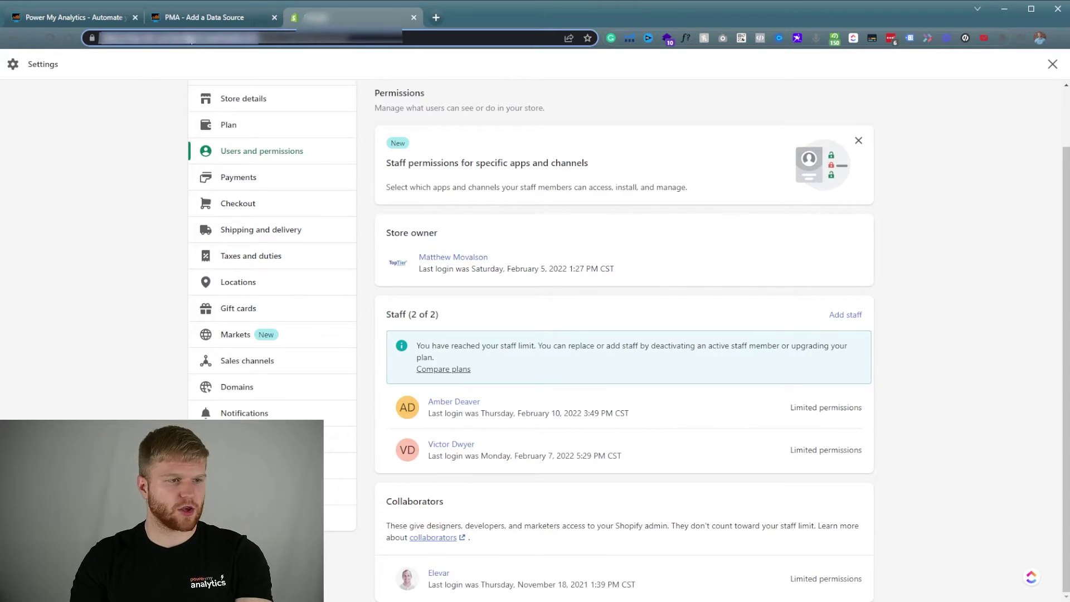
{"action": "left_click", "coordinate": [217, 15]}
{"action": "left_click", "coordinate": [518, 329]}
{"action": "key", "text": "ctrl+v"}
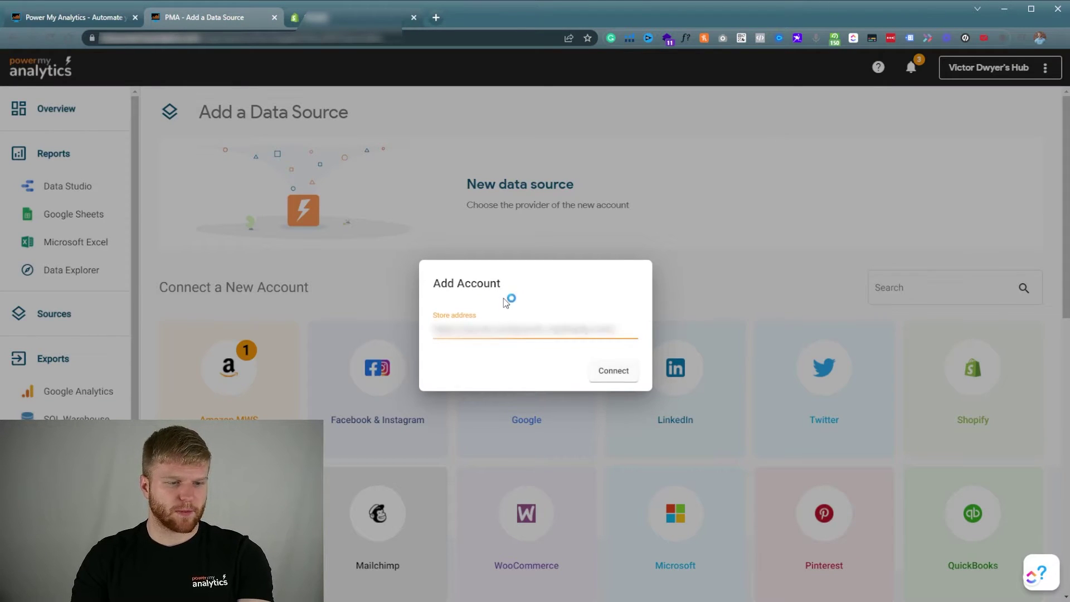
Connect the Shopify store account, then choose Data Studio under Create a Report.
{"action": "left_click", "coordinate": [622, 378]}
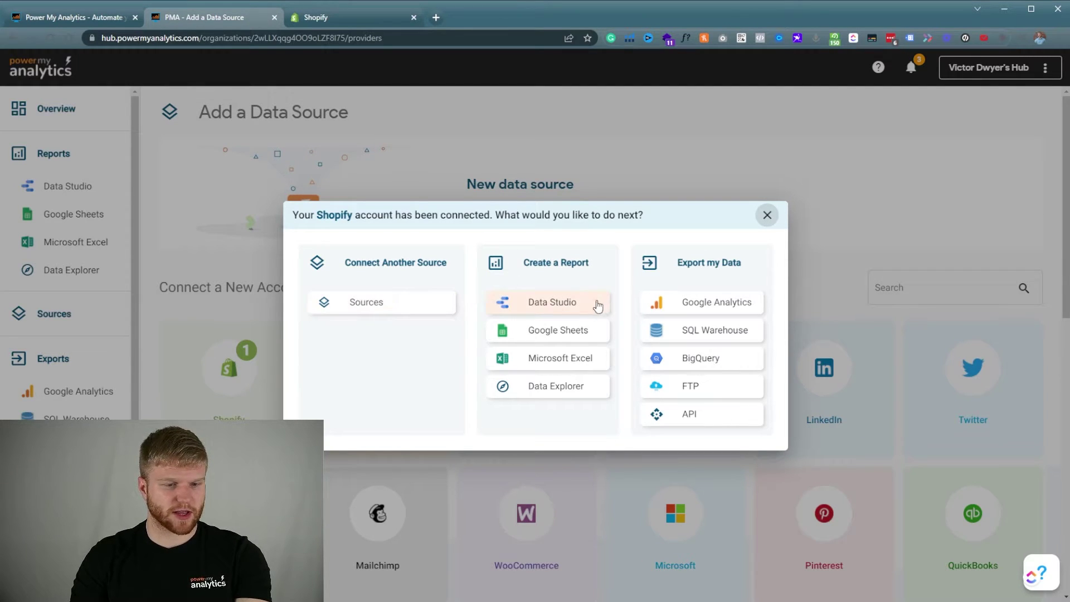
{"action": "left_click", "coordinate": [567, 306]}
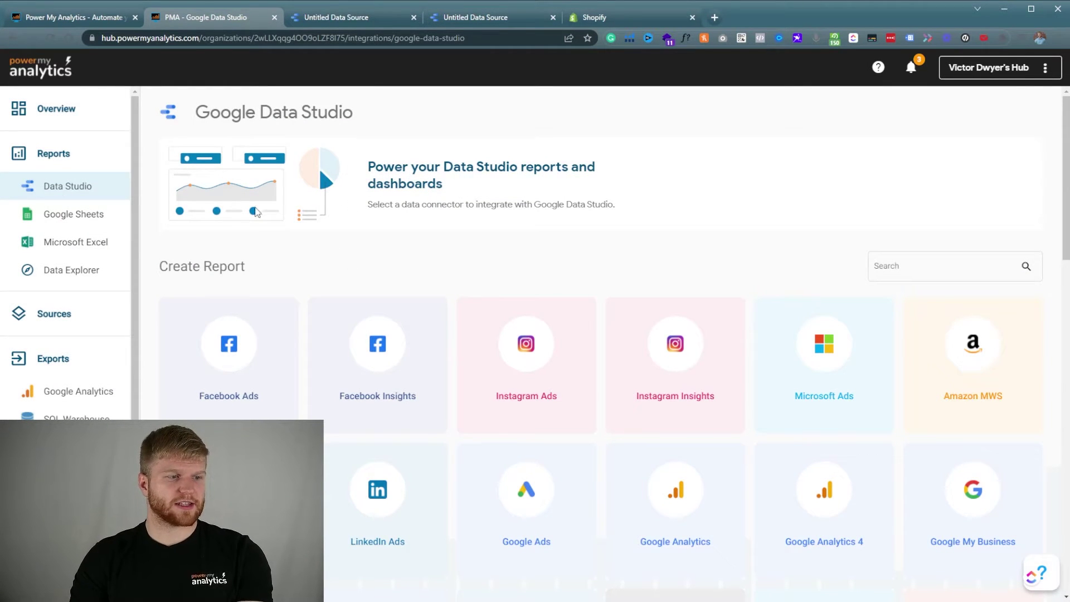
{"action": "scroll", "coordinate": [213, 226], "scroll_direction": "down", "scroll_amount": 8}
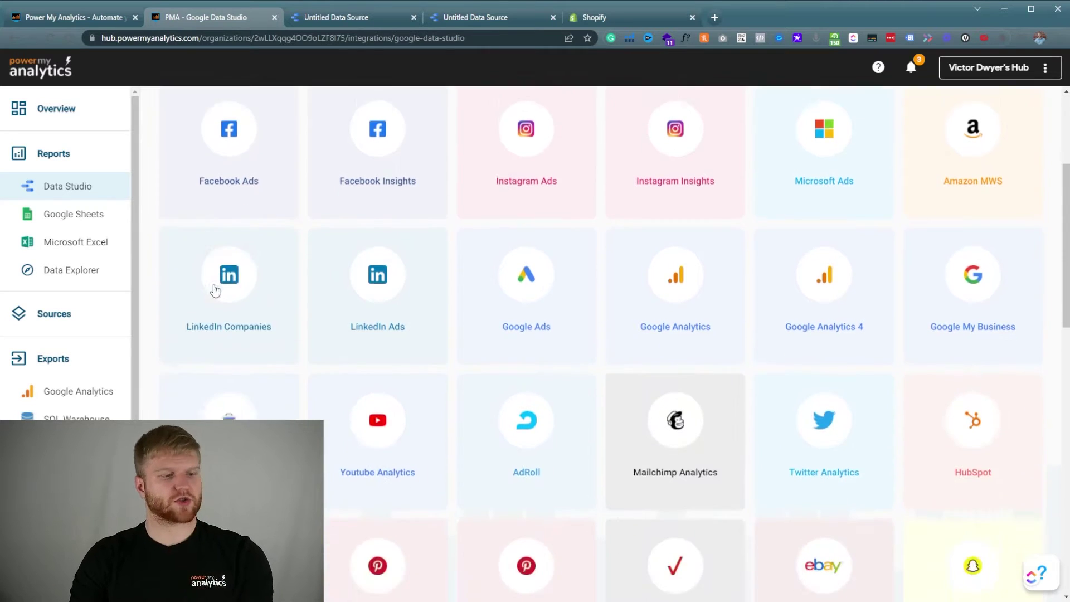
Open the Data Studio Shopify connector under the other Google account (u/4).
{"action": "left_click", "coordinate": [526, 322]}
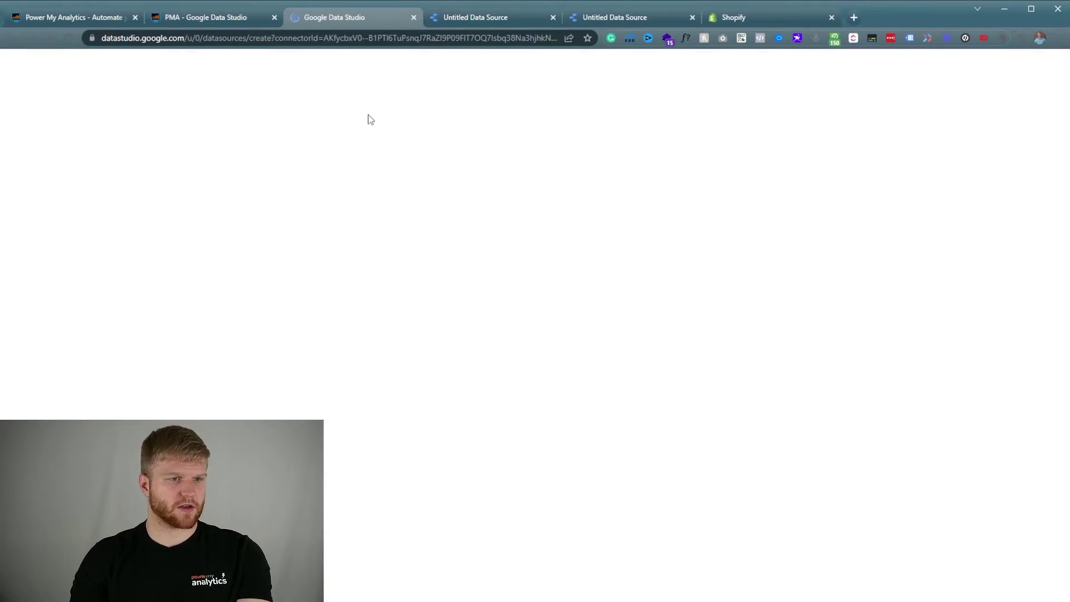
{"action": "left_click", "coordinate": [203, 37]}
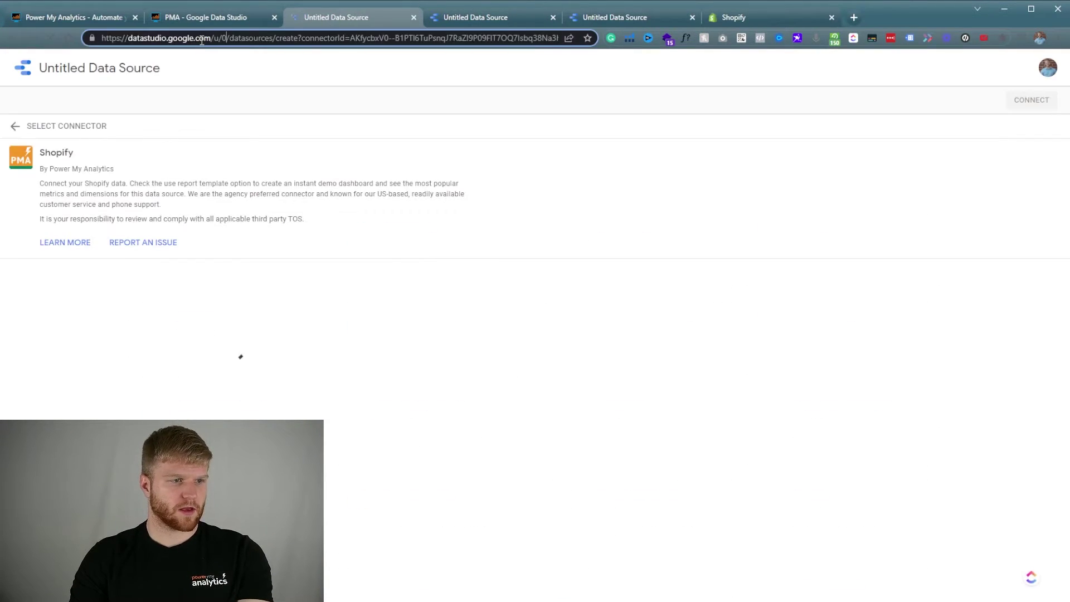
{"action": "key", "text": "BackSpace"}
{"action": "type", "text": "4"}
{"action": "key", "text": "Return"}
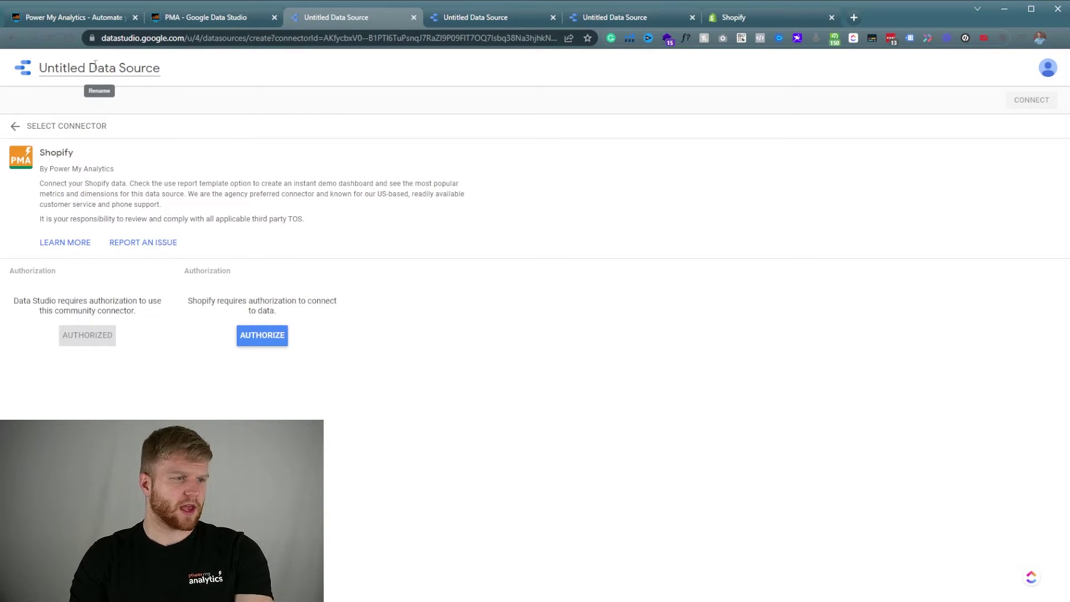
Name the data source 'Test Data Connection - Shopify'.
{"action": "left_click", "coordinate": [117, 70]}
{"action": "type", "text": "Test"}
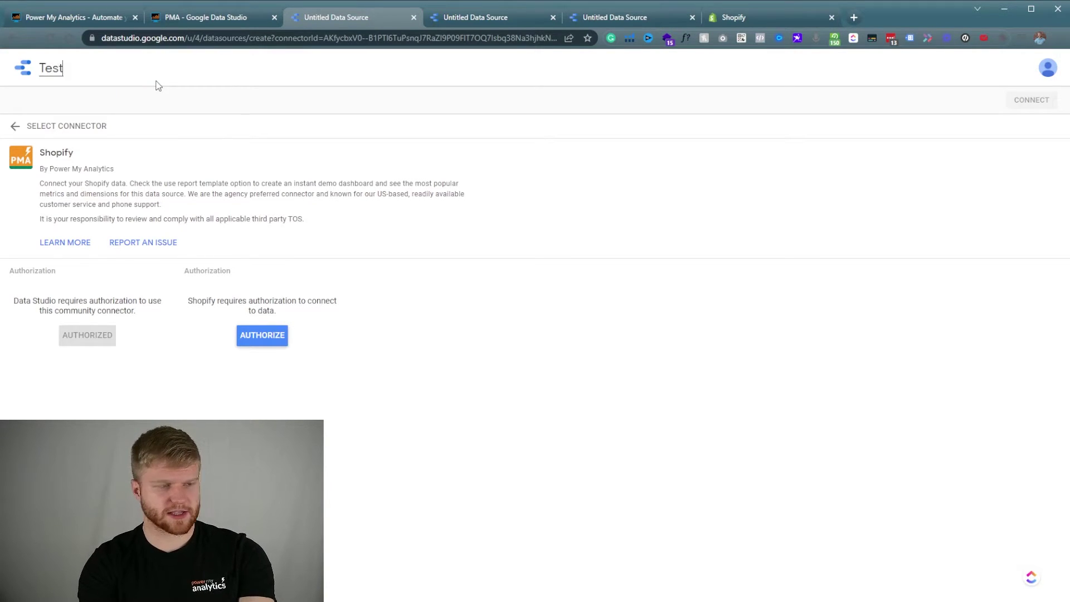
{"action": "type", "text": " Data"}
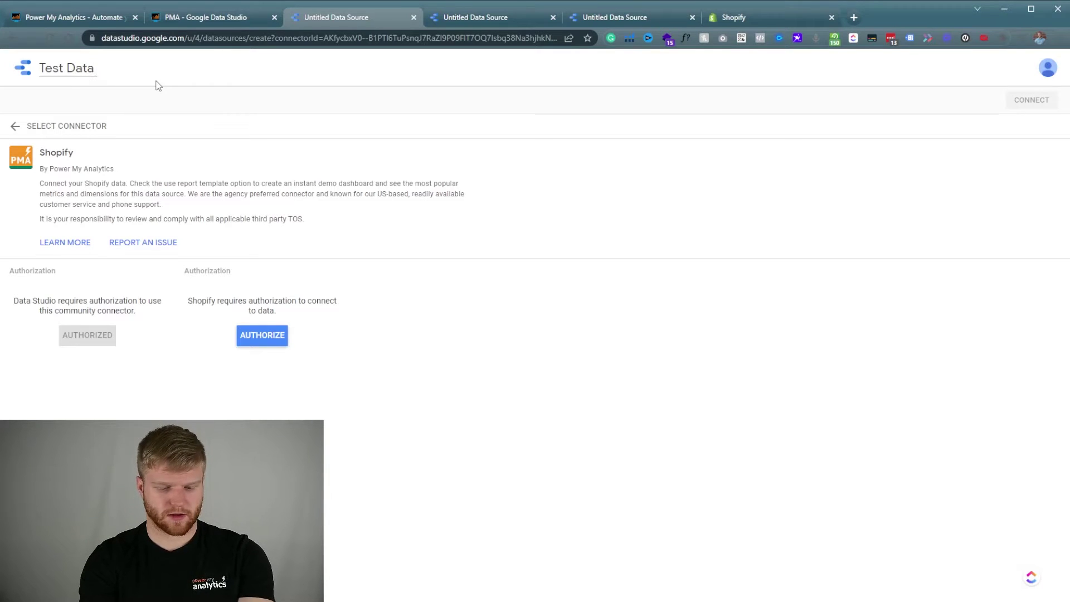
{"action": "type", "text": " Connection"}
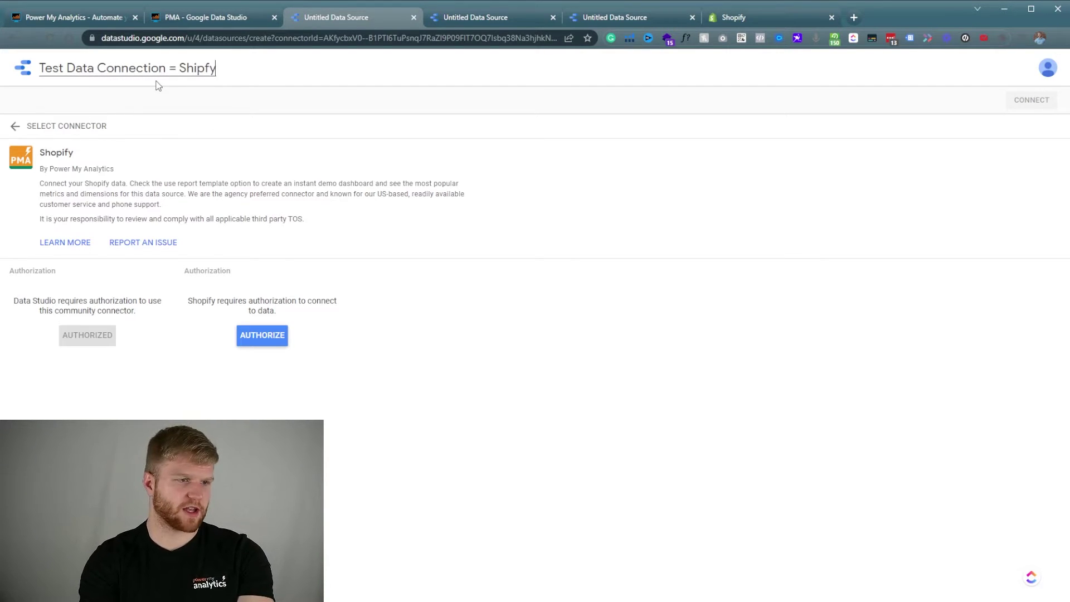
{"action": "type", "text": " = Shopify"}
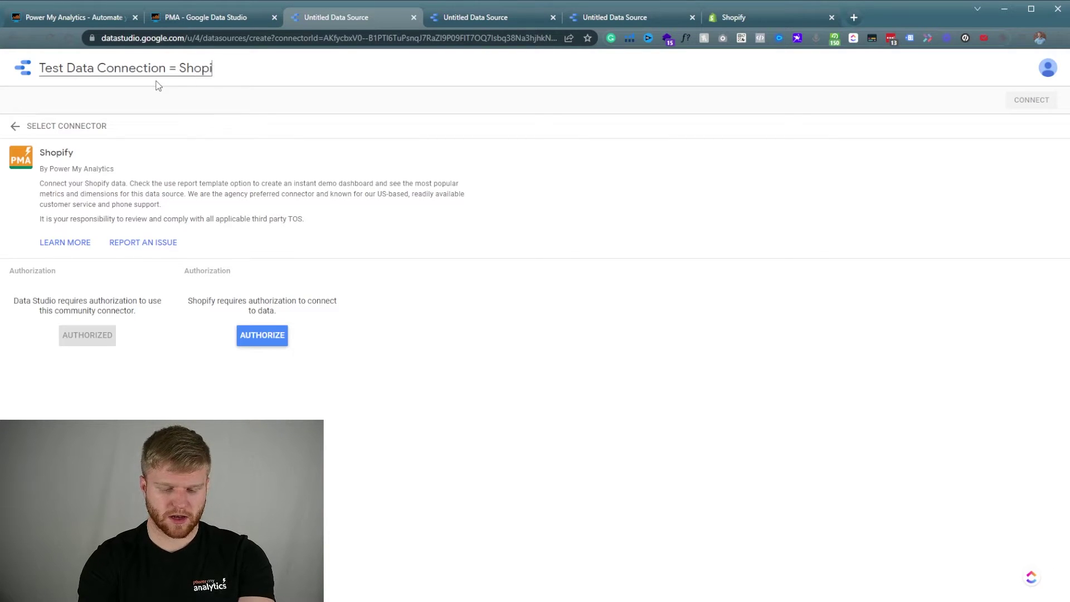
{"action": "left_click", "coordinate": [176, 67]}
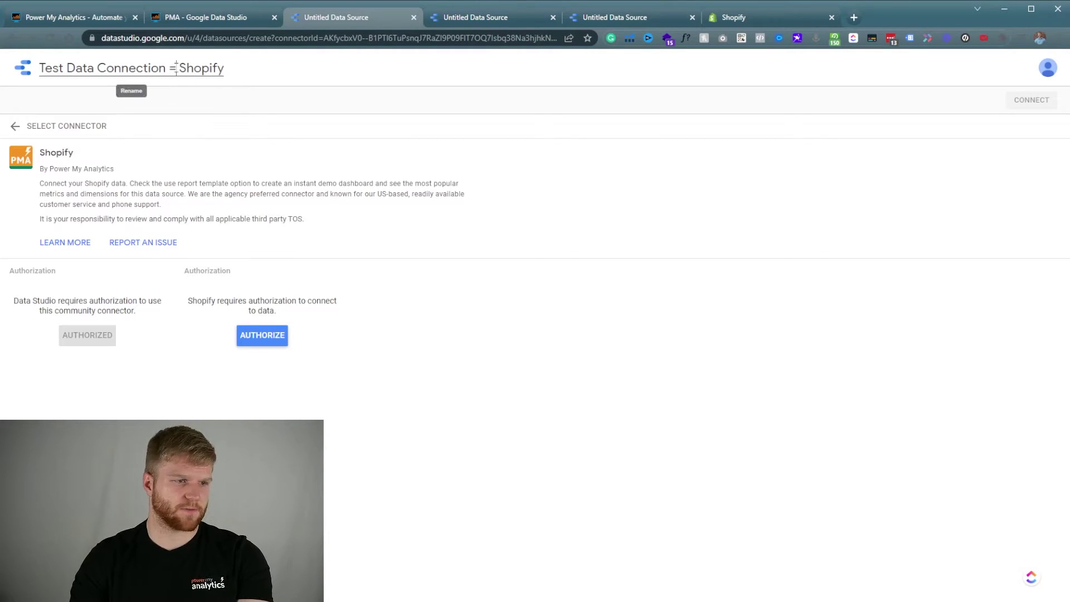
{"action": "key", "text": "BackSpace"}
{"action": "type", "text": "-"}
{"action": "key", "text": "Return"}
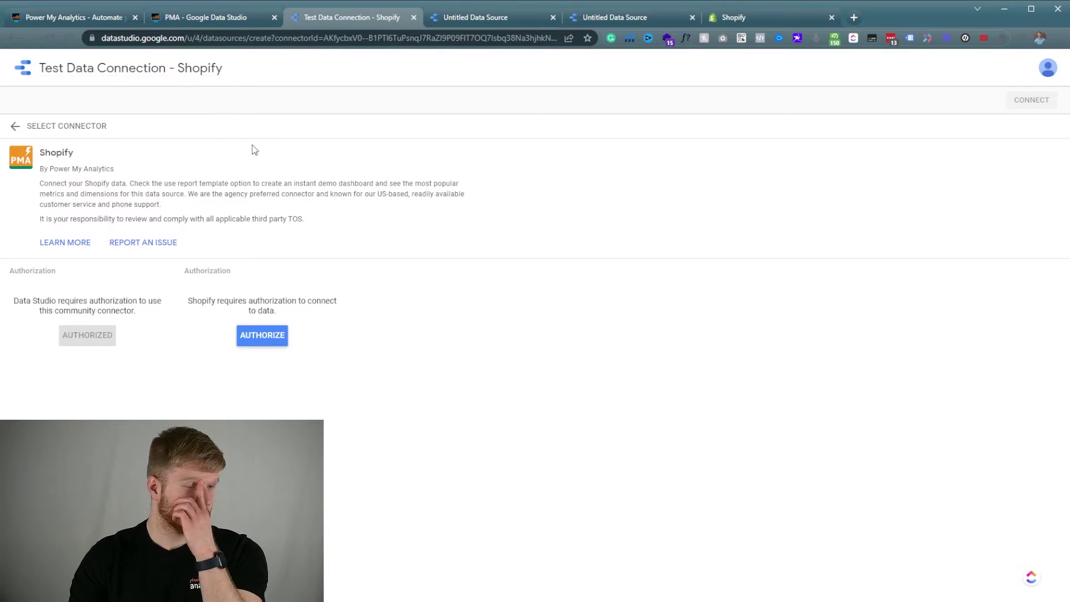
Authorize Shopify, select the account's own Power My Analytics hub, and connect the data source.
{"action": "left_click", "coordinate": [258, 341]}
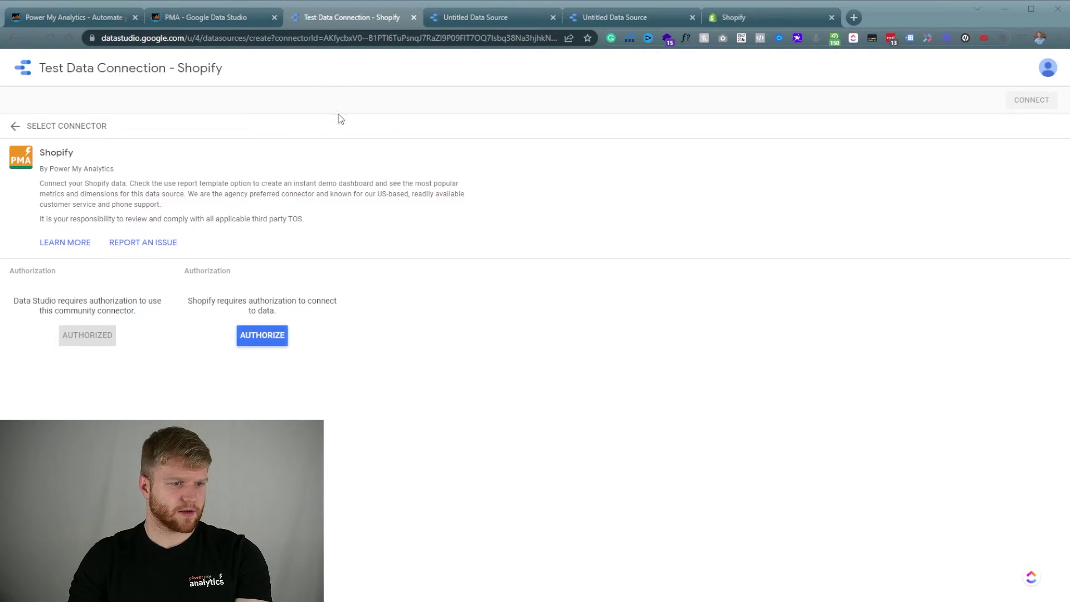
{"action": "left_click", "coordinate": [276, 341]}
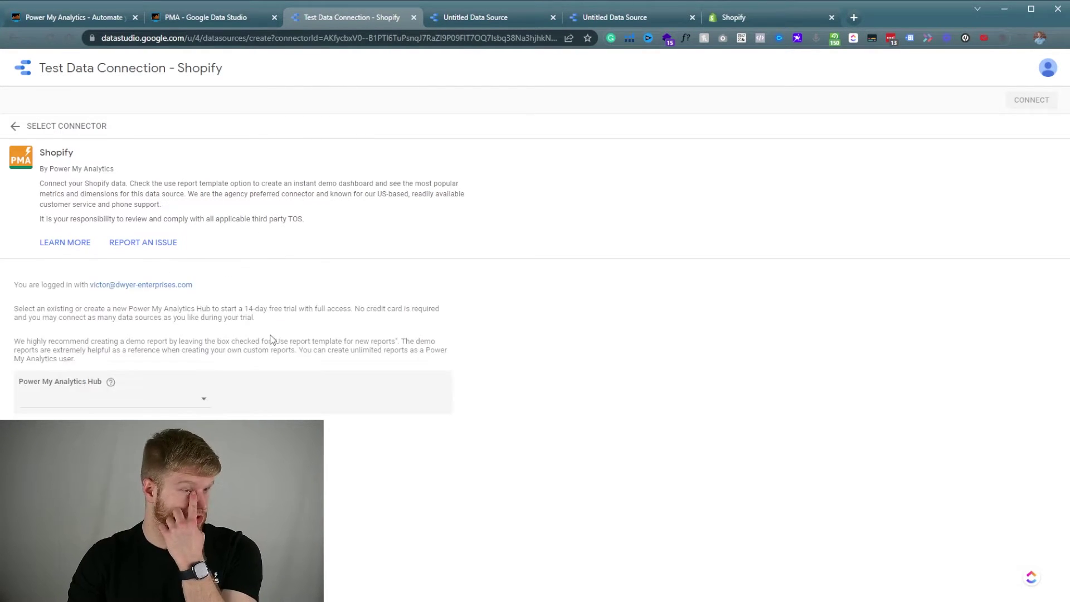
{"action": "left_click", "coordinate": [113, 397]}
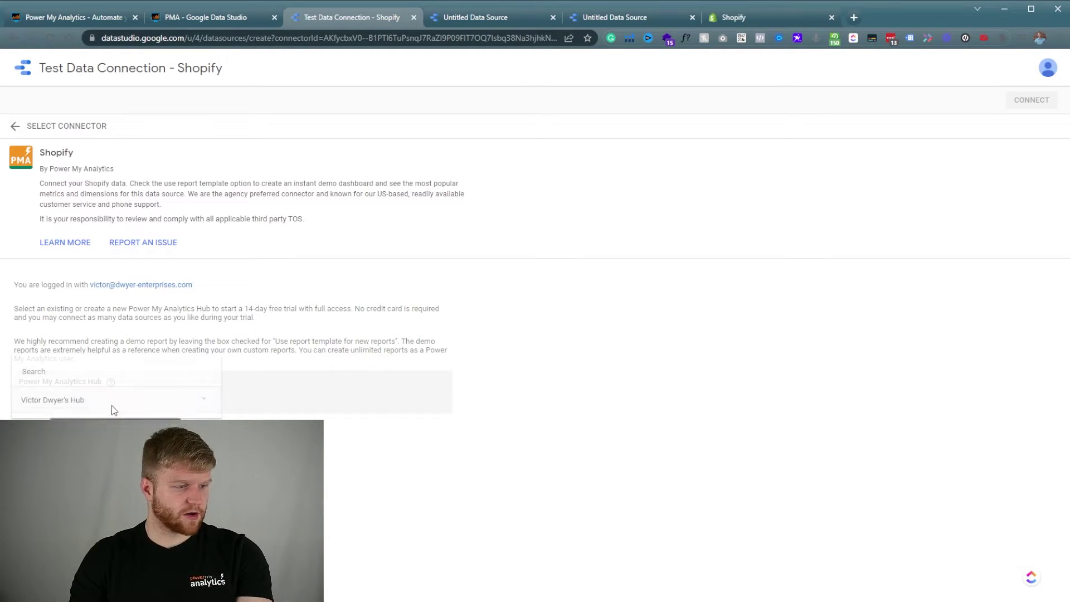
{"action": "left_click", "coordinate": [104, 401]}
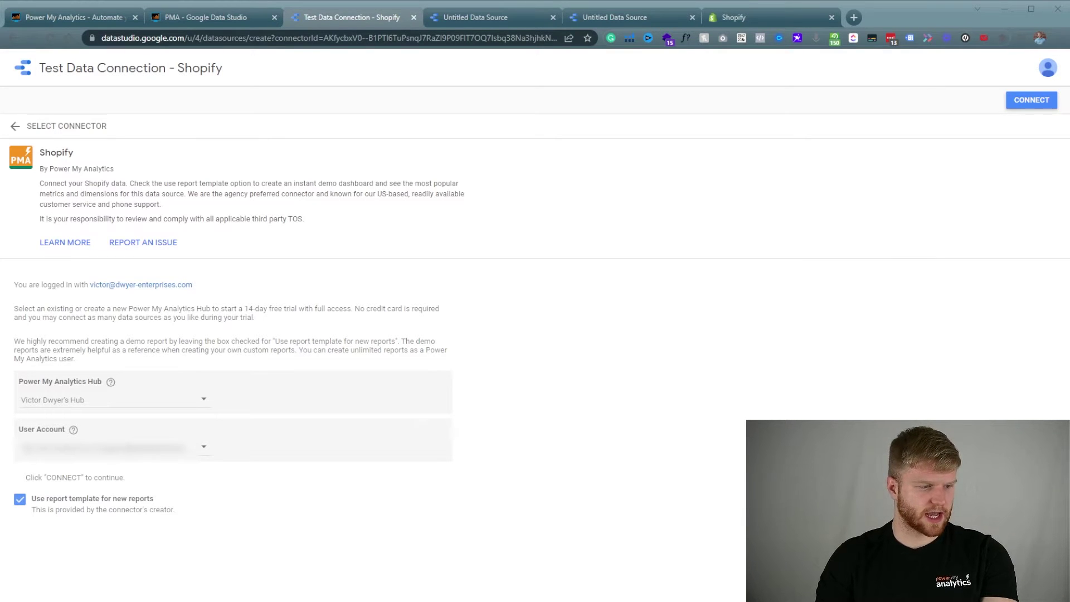
{"action": "left_click", "coordinate": [1032, 100]}
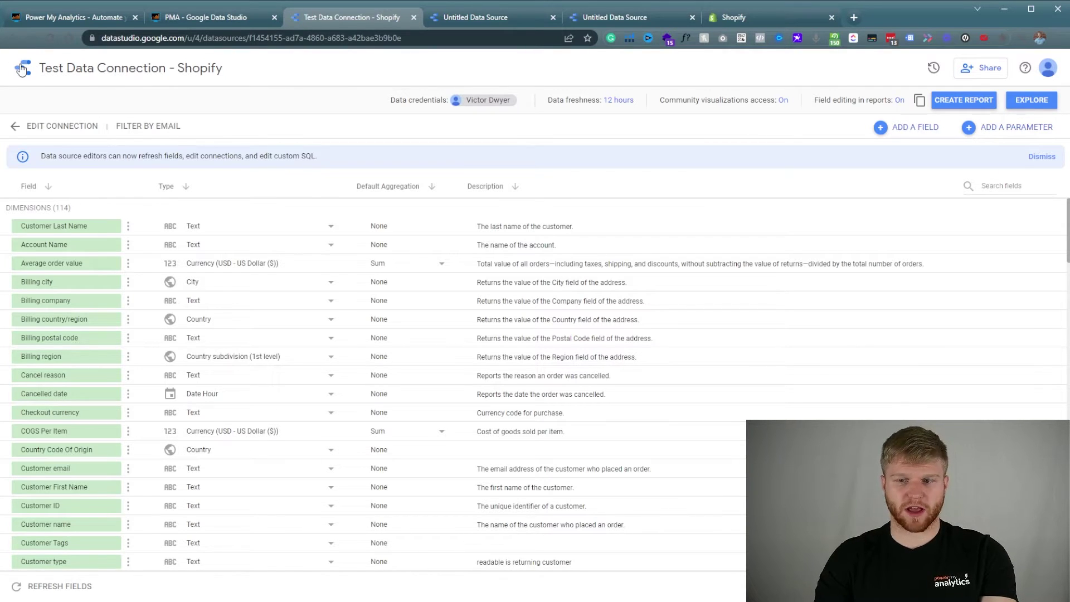
Open the Shopify Dashboard report from the Data Studio Reports list.
{"action": "left_click", "coordinate": [22, 69]}
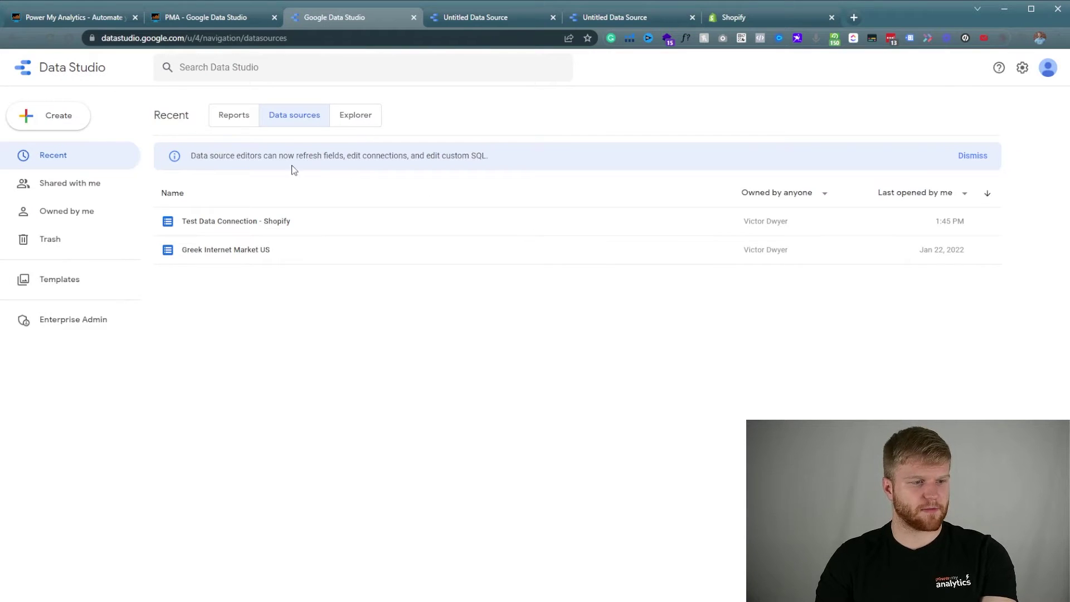
{"action": "left_click", "coordinate": [217, 123]}
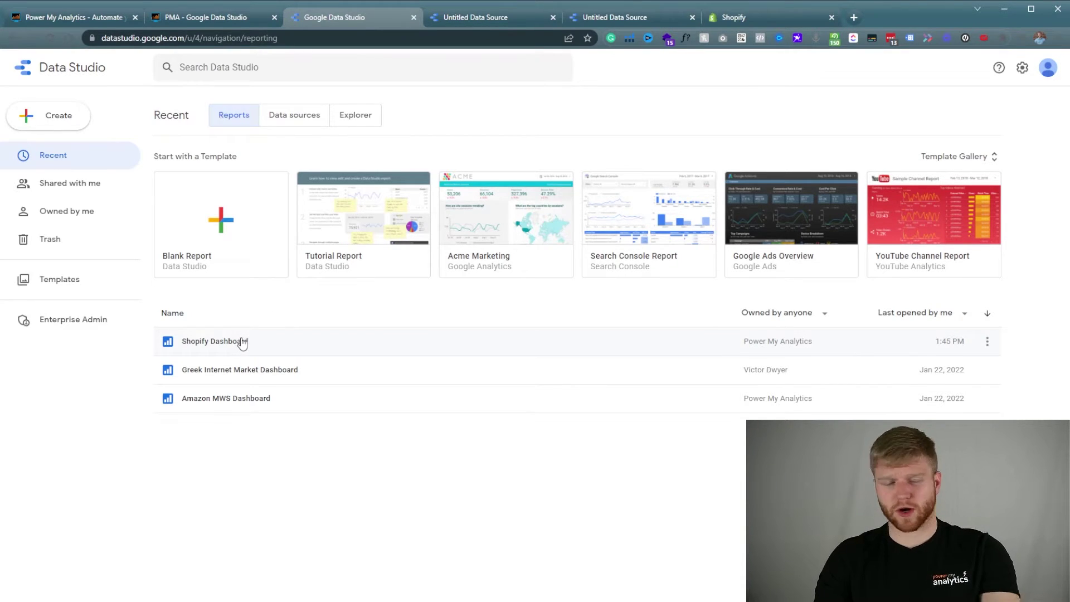
{"action": "left_click", "coordinate": [240, 342]}
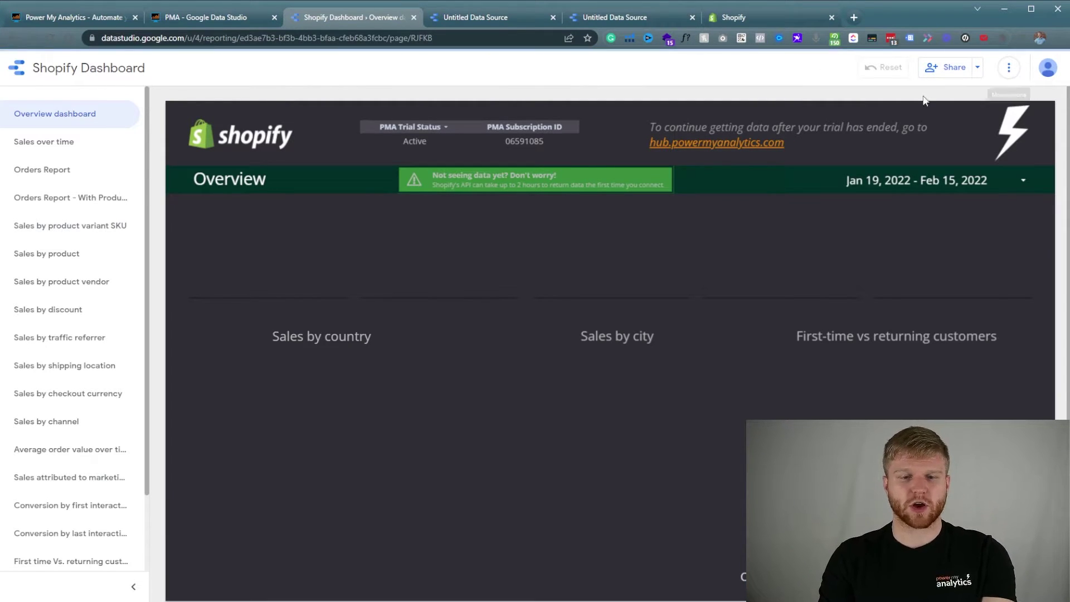
Copy the Shopify Dashboard report using Test Data Connection - Shopify as the new data source.
{"action": "left_click", "coordinate": [1009, 69]}
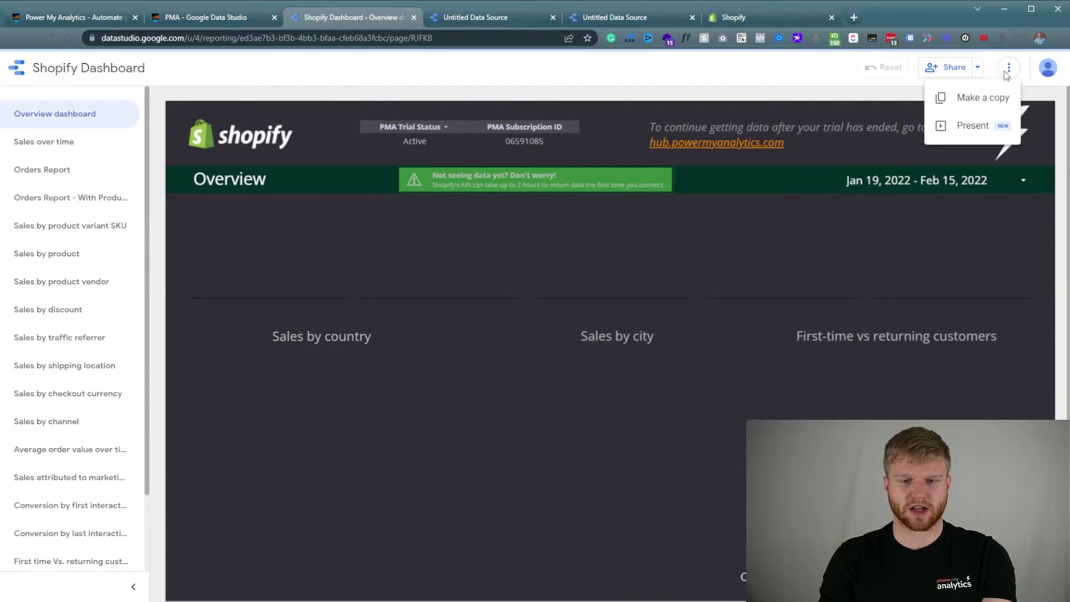
{"action": "left_click", "coordinate": [982, 97]}
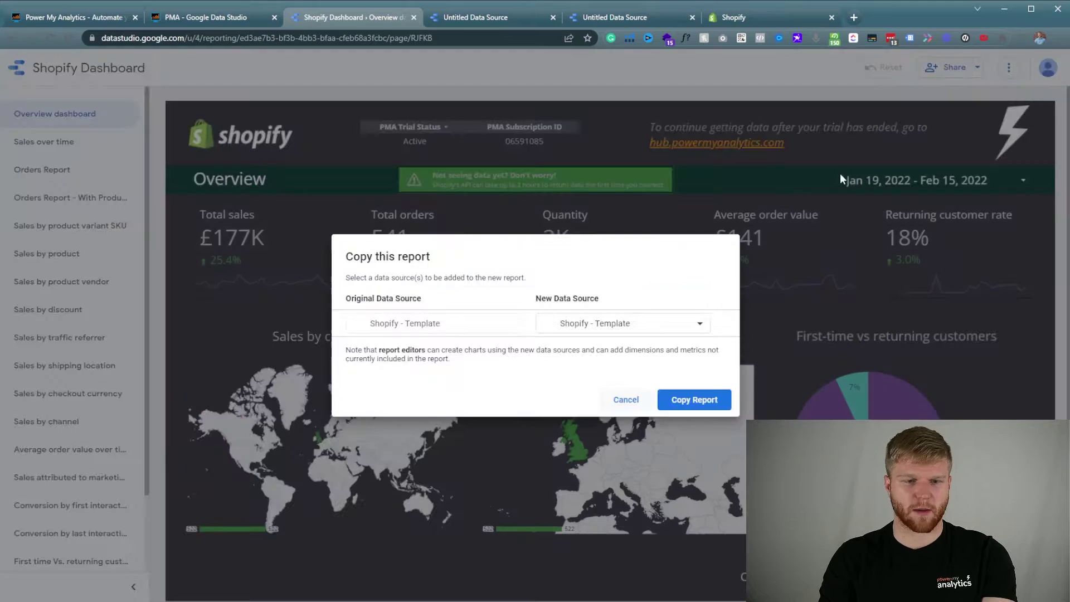
{"action": "left_click", "coordinate": [595, 322]}
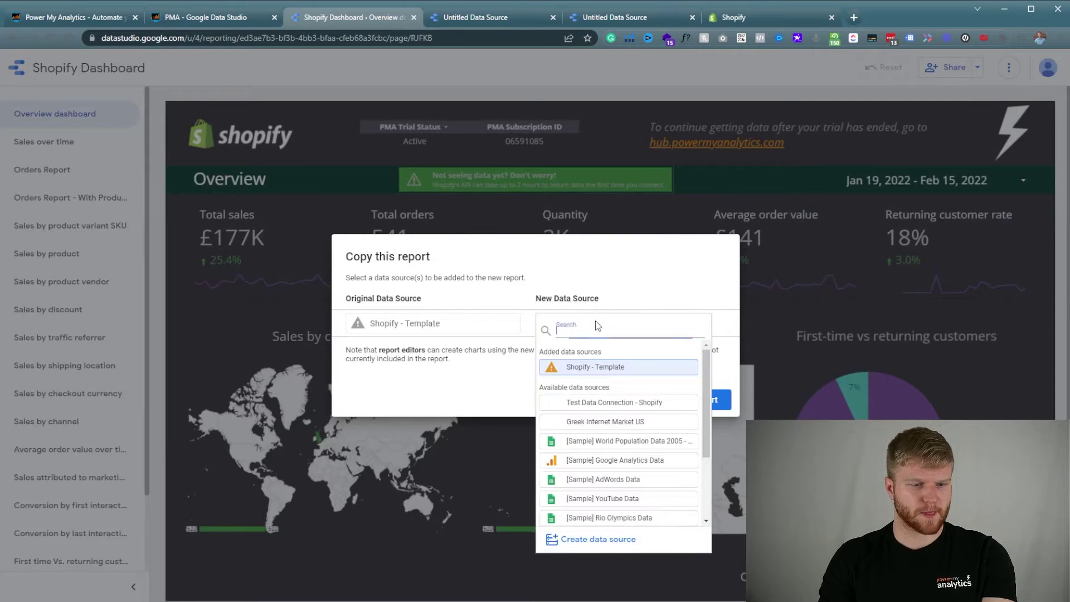
{"action": "left_click", "coordinate": [613, 402]}
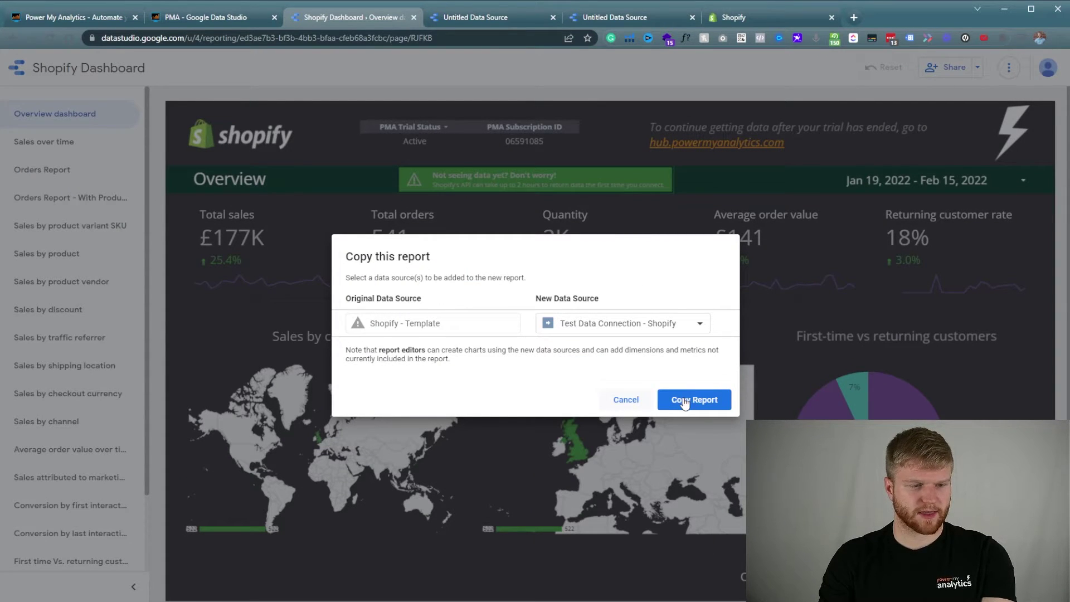
{"action": "left_click", "coordinate": [689, 401]}
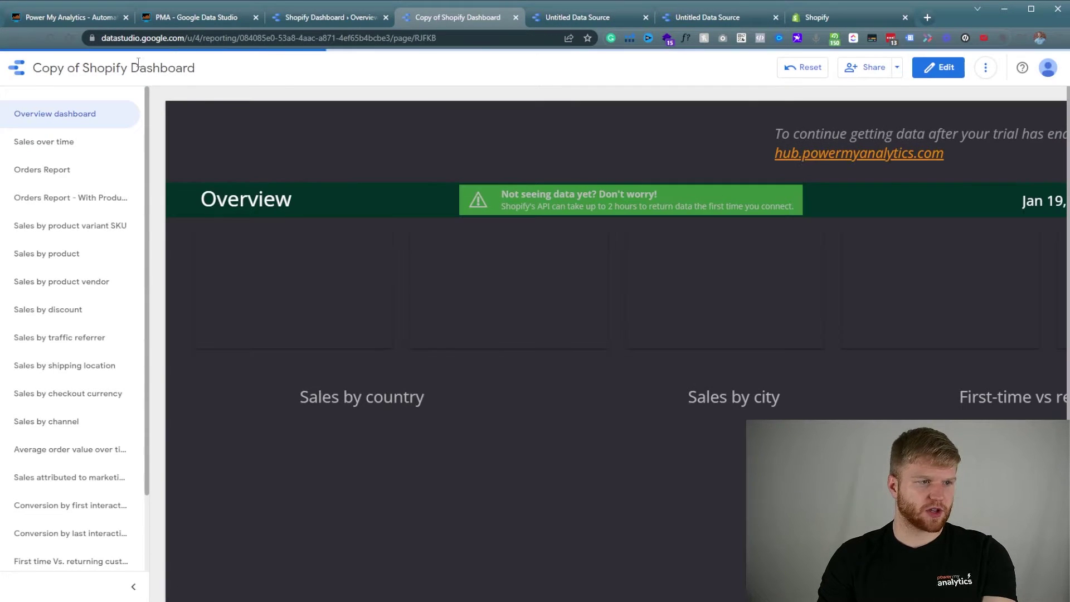
Rename the copied report to 'Test Dashboard - Shopify' and show the Power My Analytics Sources list.
{"action": "left_click", "coordinate": [938, 68]}
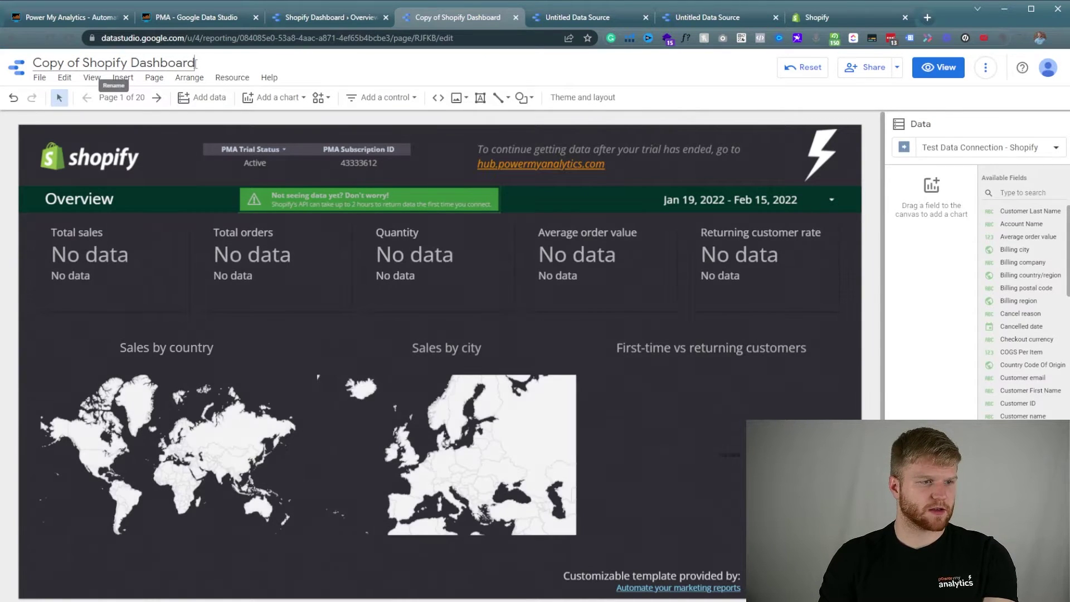
{"action": "key", "text": "ctrl+a"}
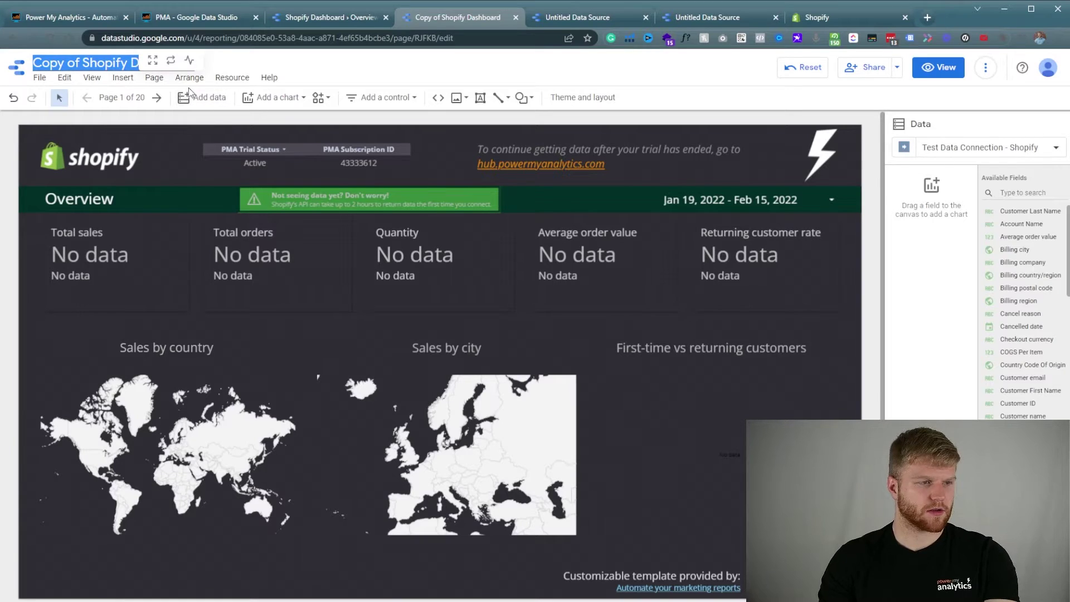
{"action": "type", "text": "Sh"}
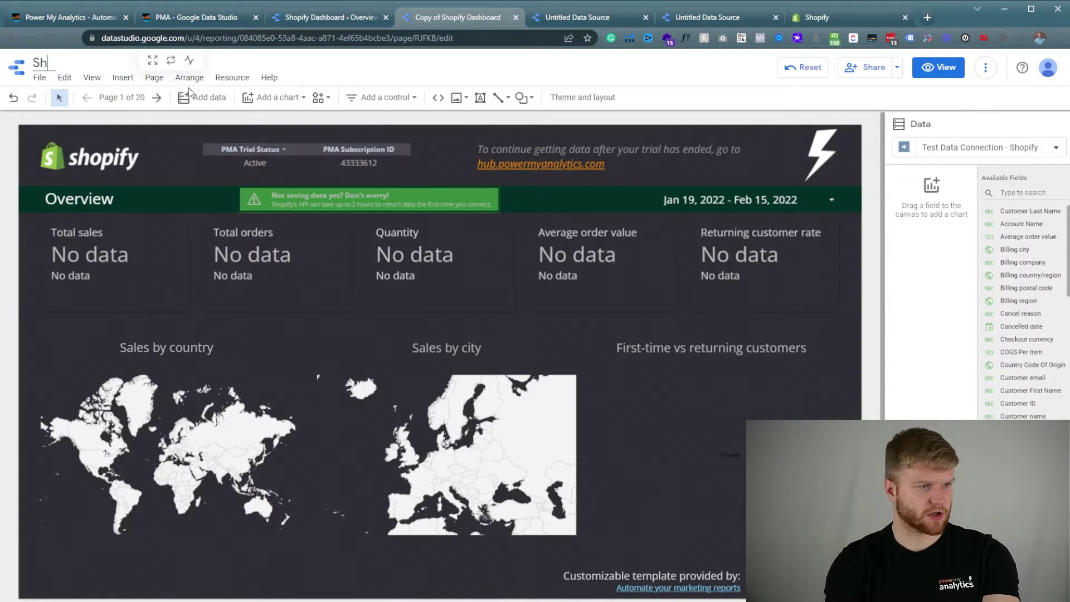
{"action": "type", "text": "opify"}
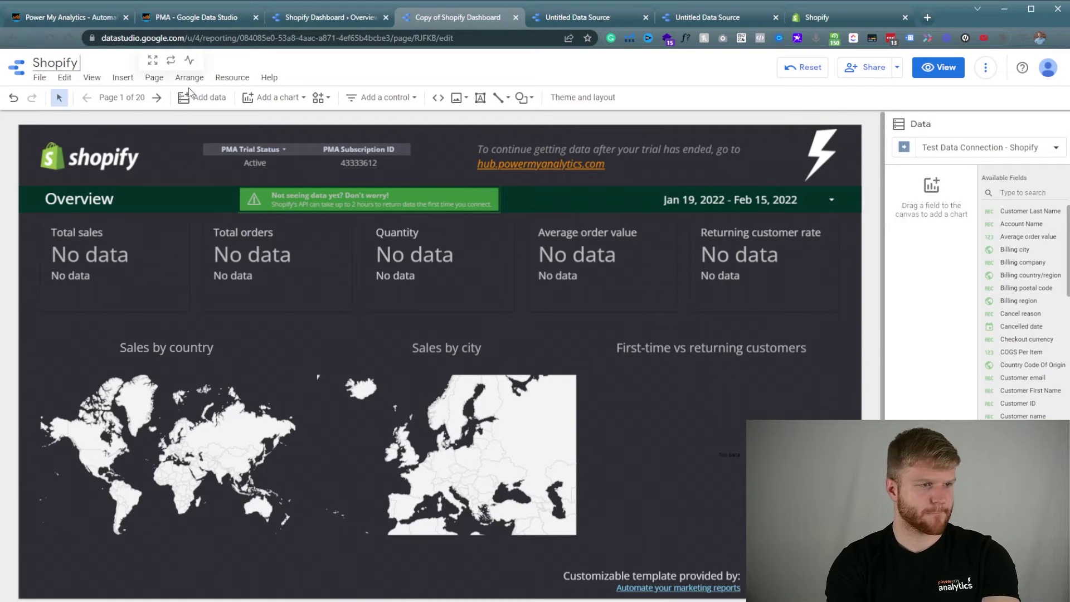
{"action": "type", "text": " Data"}
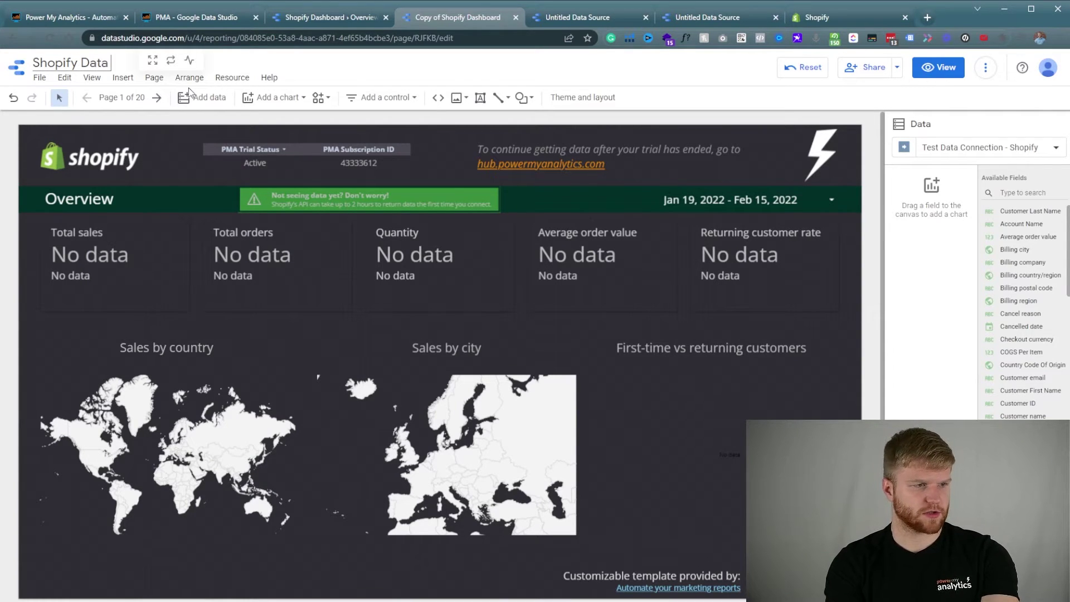
{"action": "key", "text": "ctrl+BackSpace"}
{"action": "key", "text": "ctrl+BackSpace"}
{"action": "type", "text": "Test"}
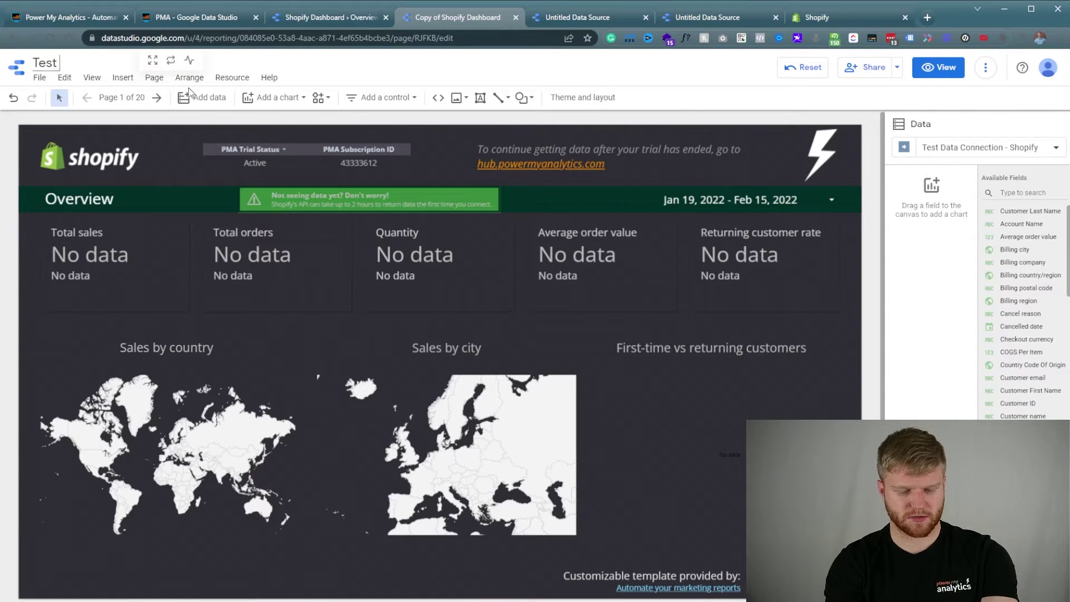
{"action": "type", "text": " Dash"}
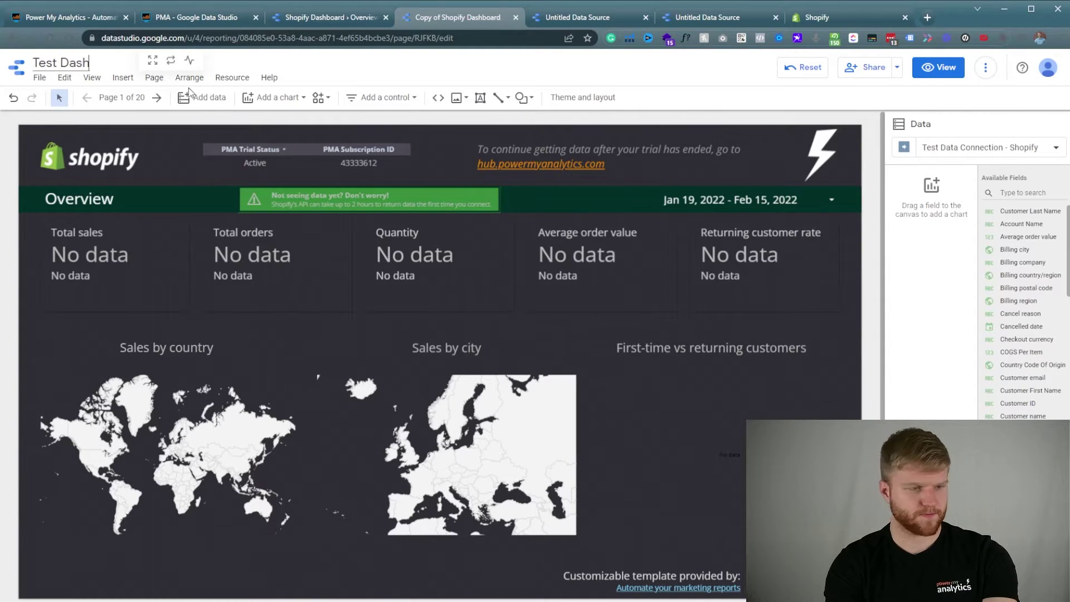
{"action": "type", "text": "board - S"}
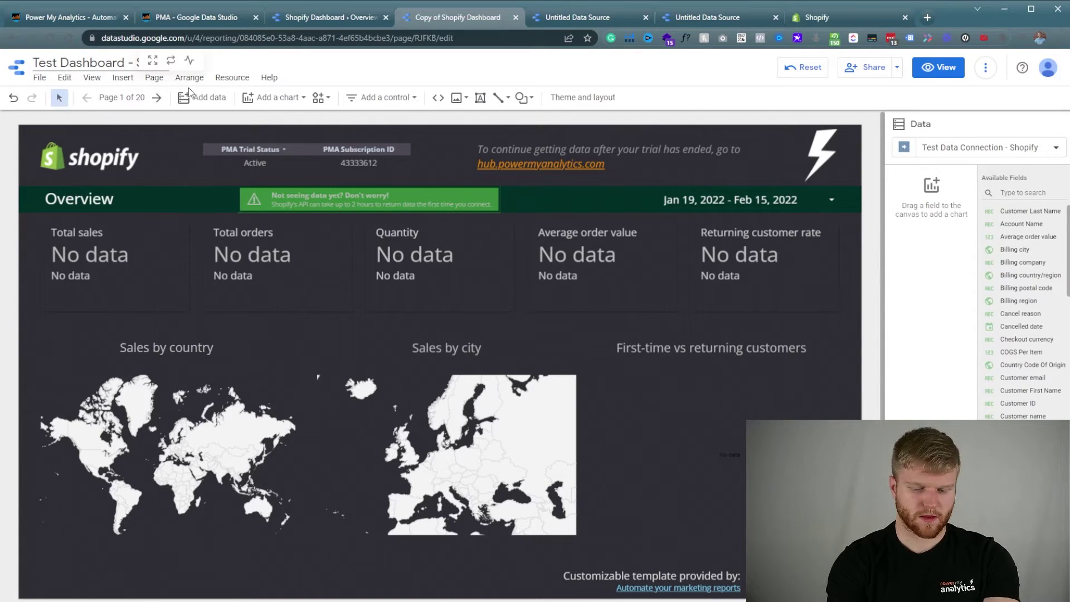
{"action": "key", "text": "Return"}
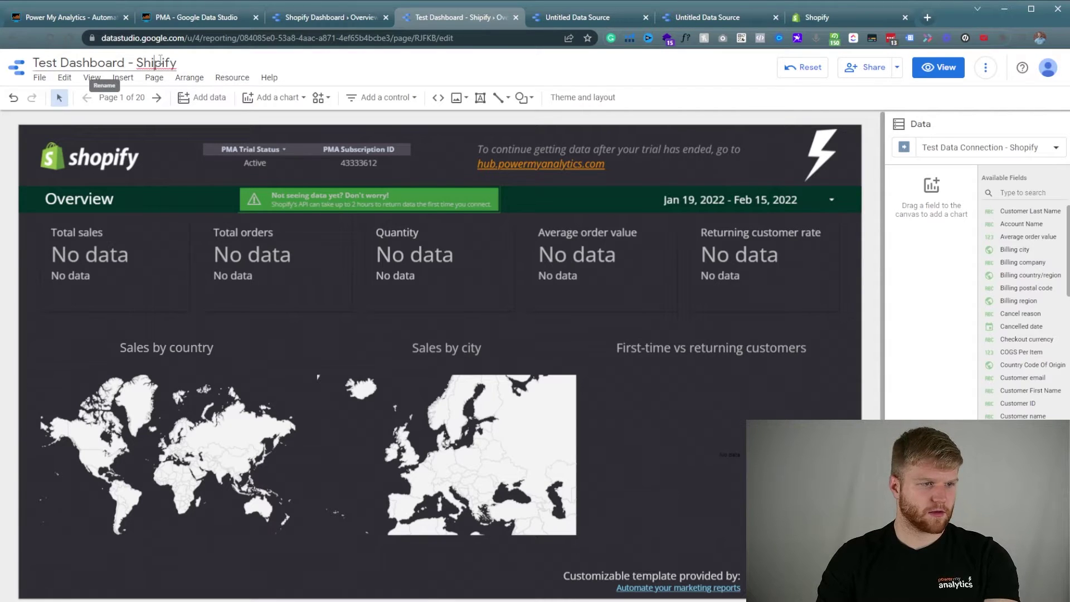
{"action": "key", "text": "BackSpace"}
{"action": "type", "text": "o"}
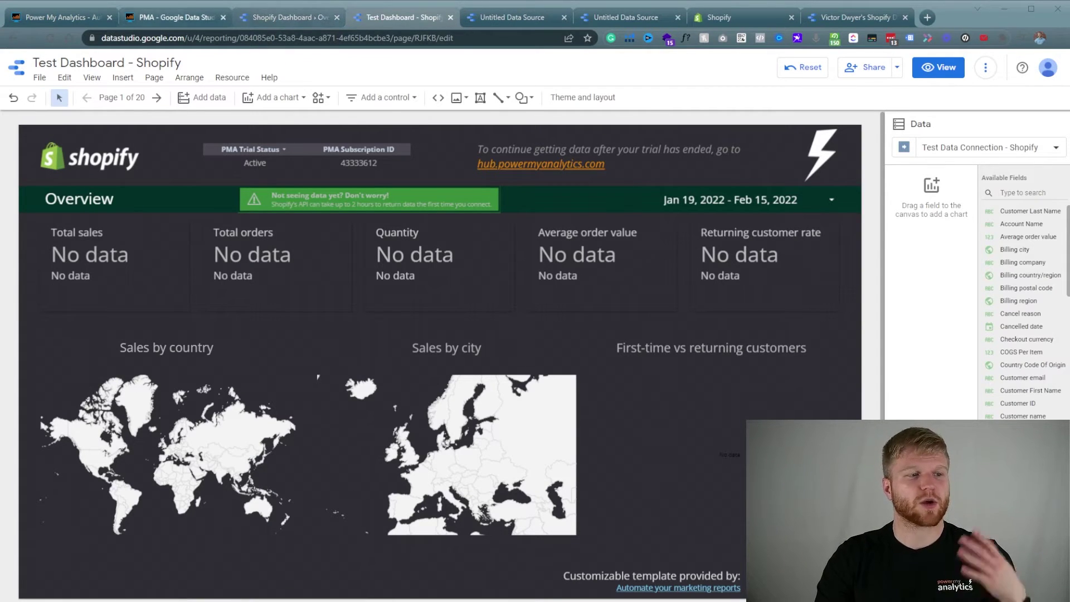
{"action": "left_click", "coordinate": [177, 17]}
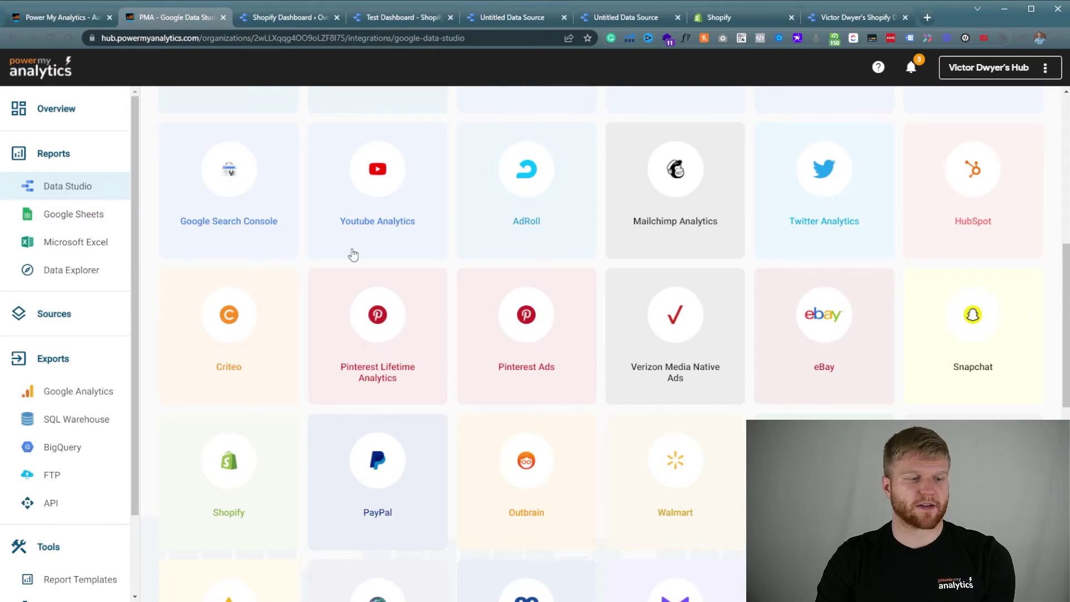
{"action": "left_click", "coordinate": [72, 311]}
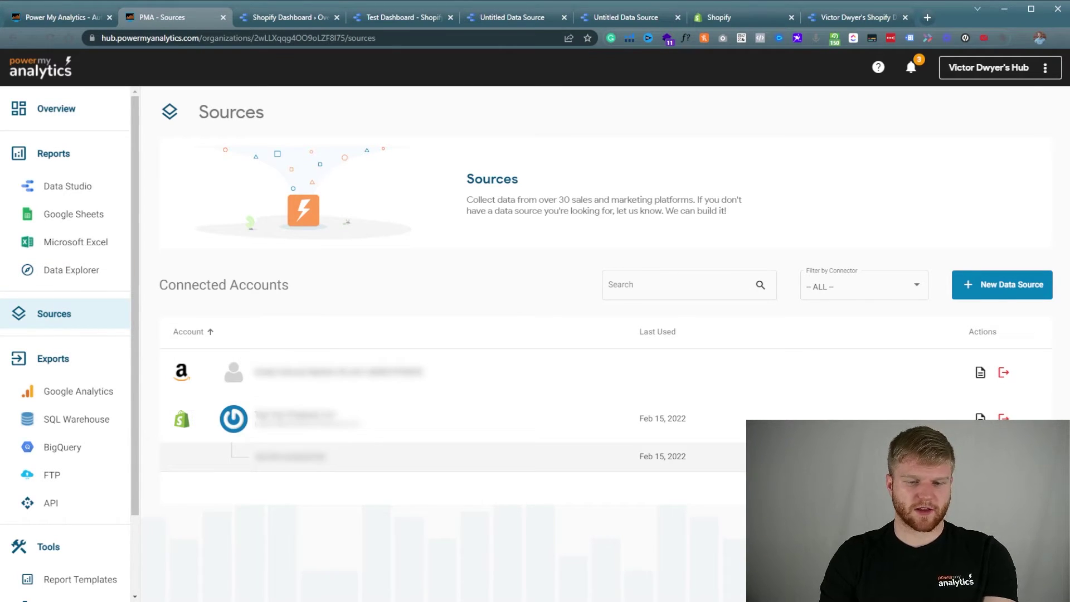
Start a backfill of the Shopify connection's data, then return to the Shopify Dashboard report.
{"action": "left_click", "coordinate": [980, 456]}
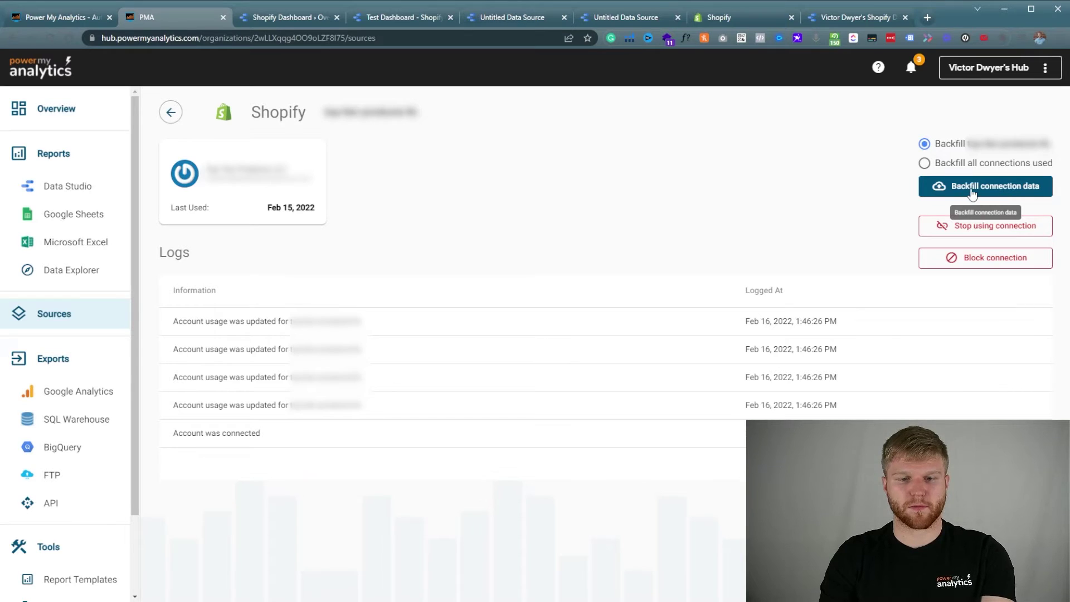
{"action": "left_click", "coordinate": [970, 190]}
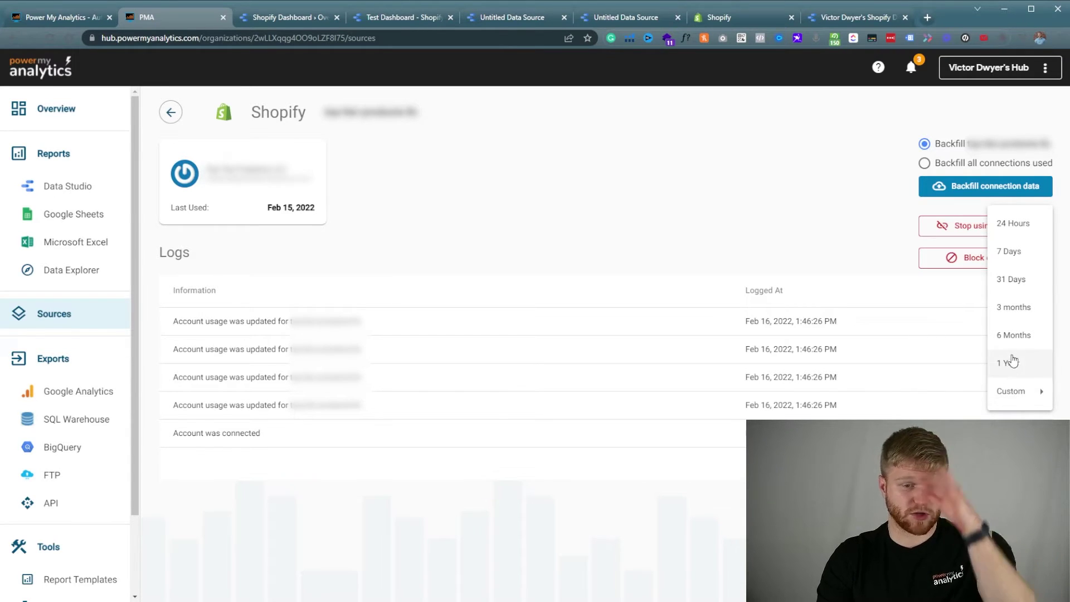
{"action": "left_click", "coordinate": [1015, 283]}
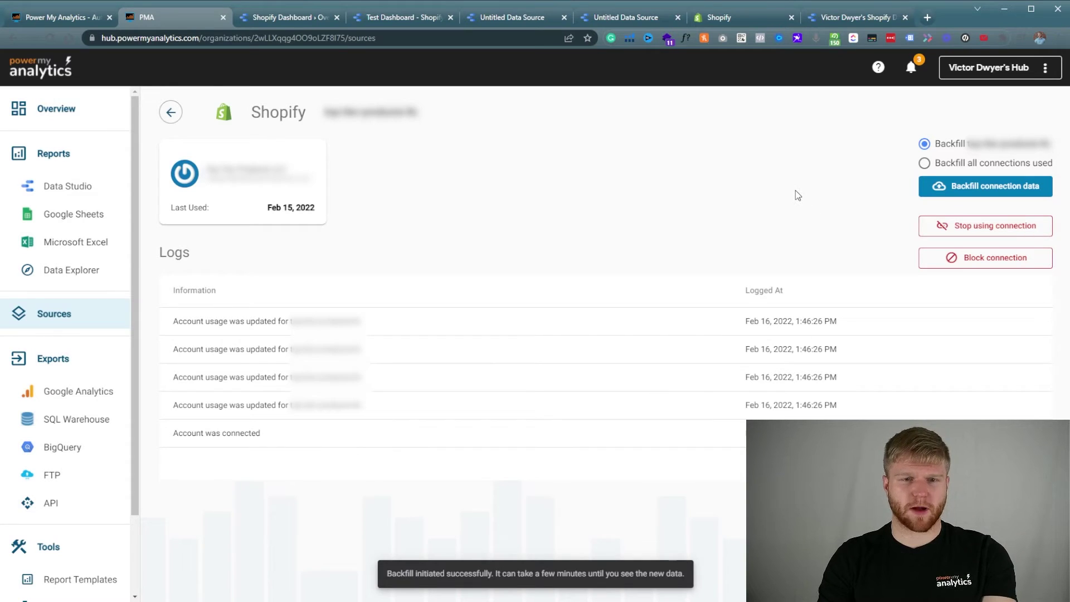
{"action": "left_click", "coordinate": [864, 17]}
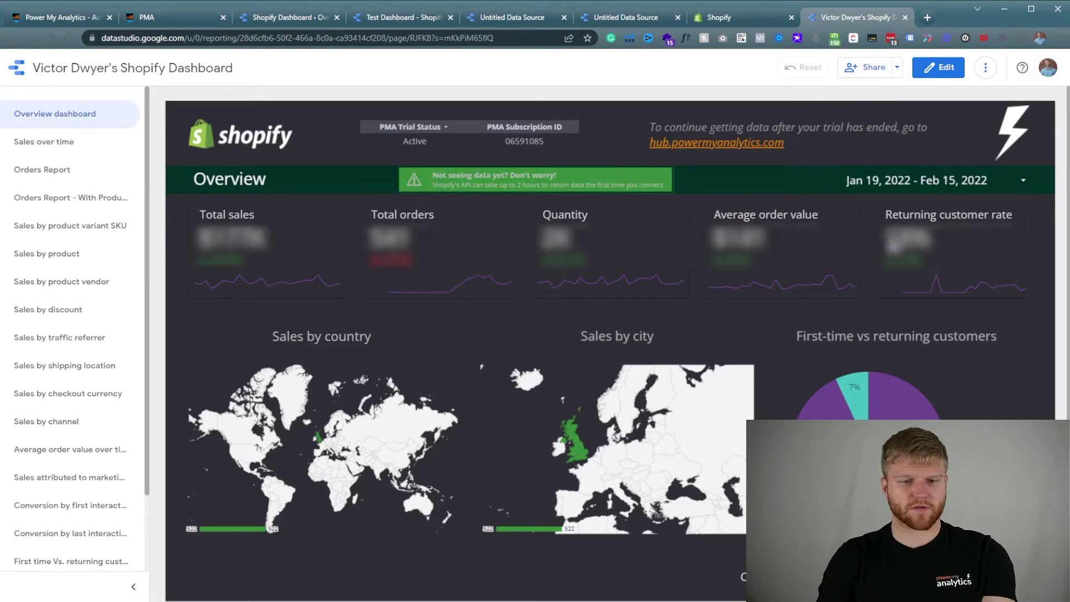
{"action": "left_click_drag", "start_coordinate": [936, 240], "coordinate": [854, 264]}
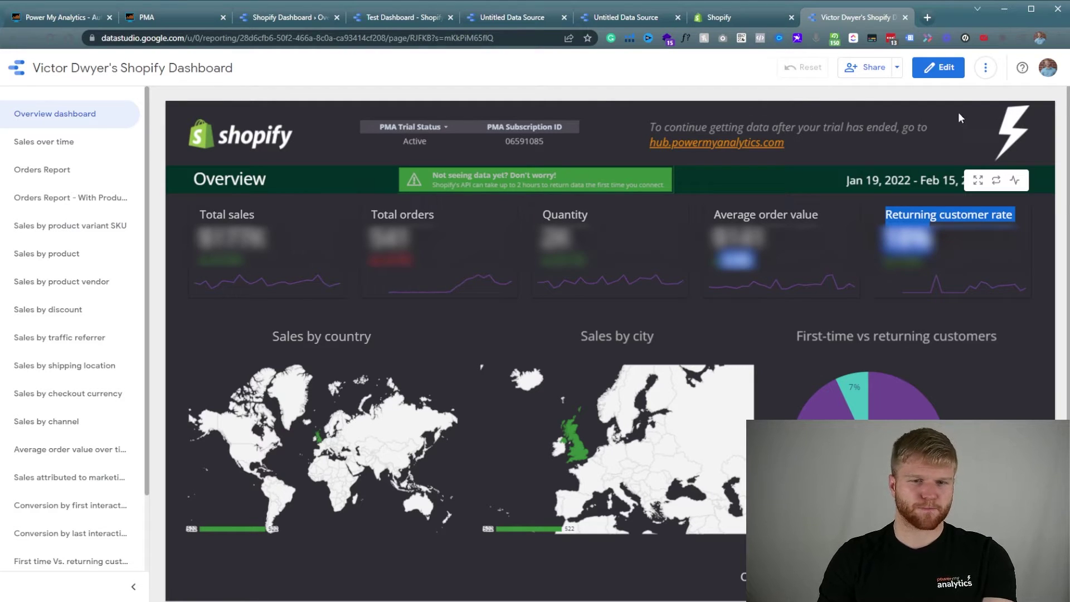
{"action": "left_click", "coordinate": [903, 181]}
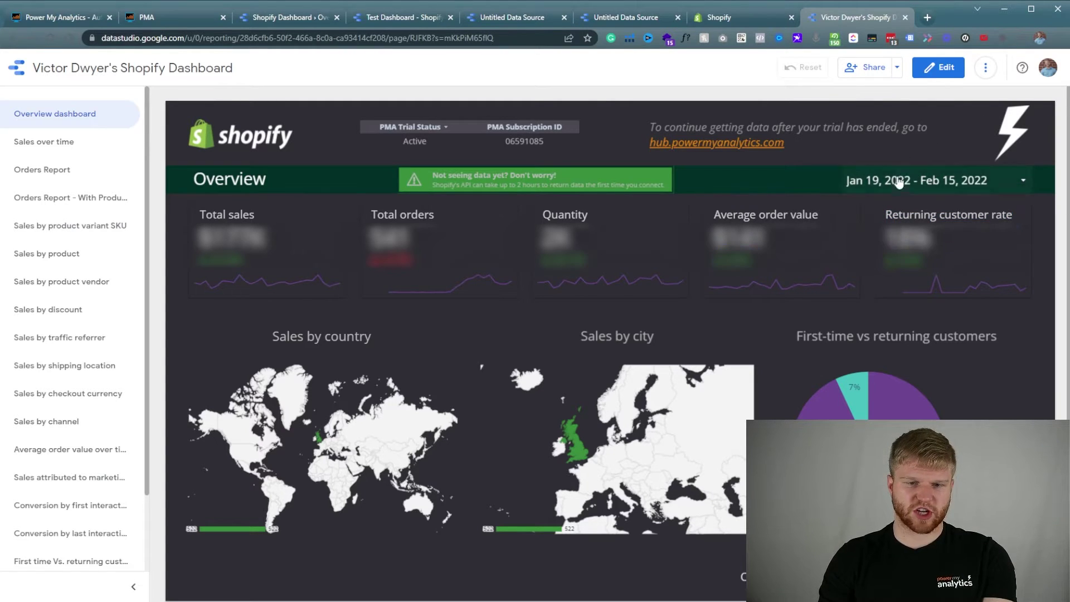
{"action": "left_click", "coordinate": [886, 164]}
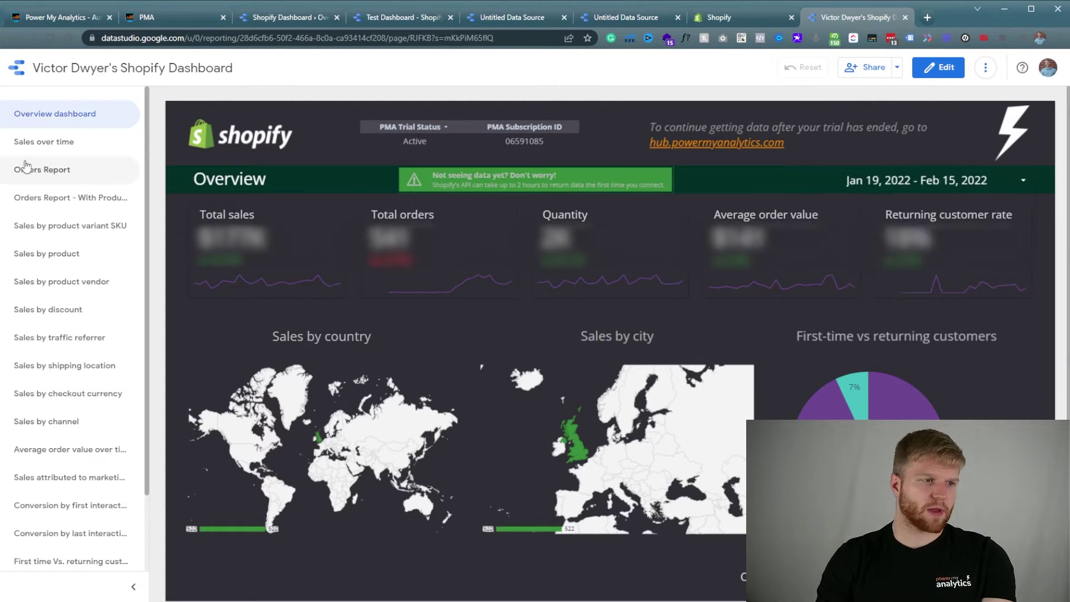
{"action": "left_click", "coordinate": [102, 146]}
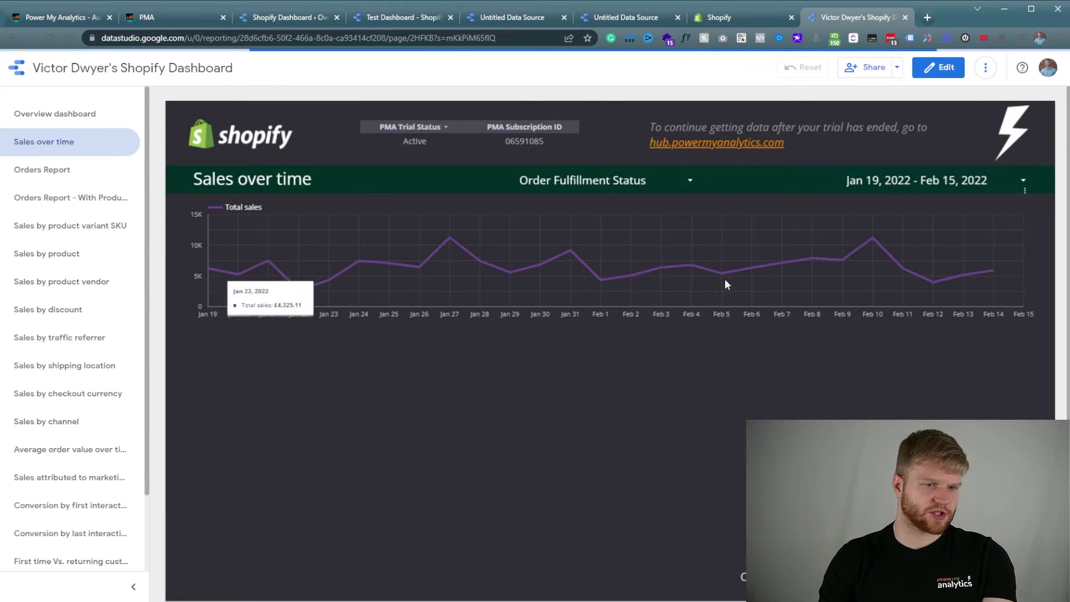
{"action": "left_click", "coordinate": [82, 176]}
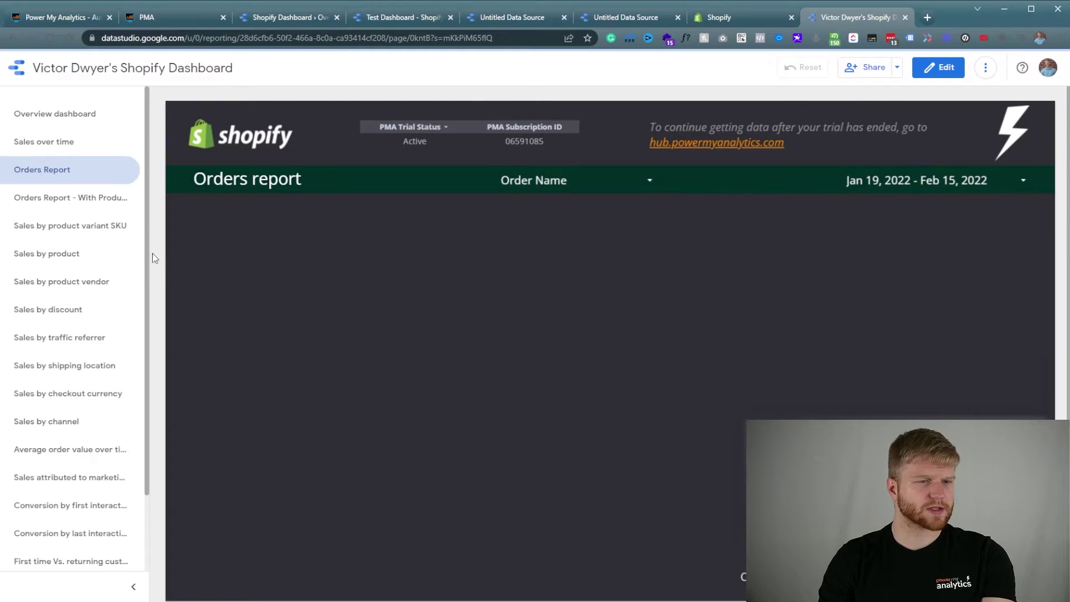
{"action": "left_click", "coordinate": [88, 113]}
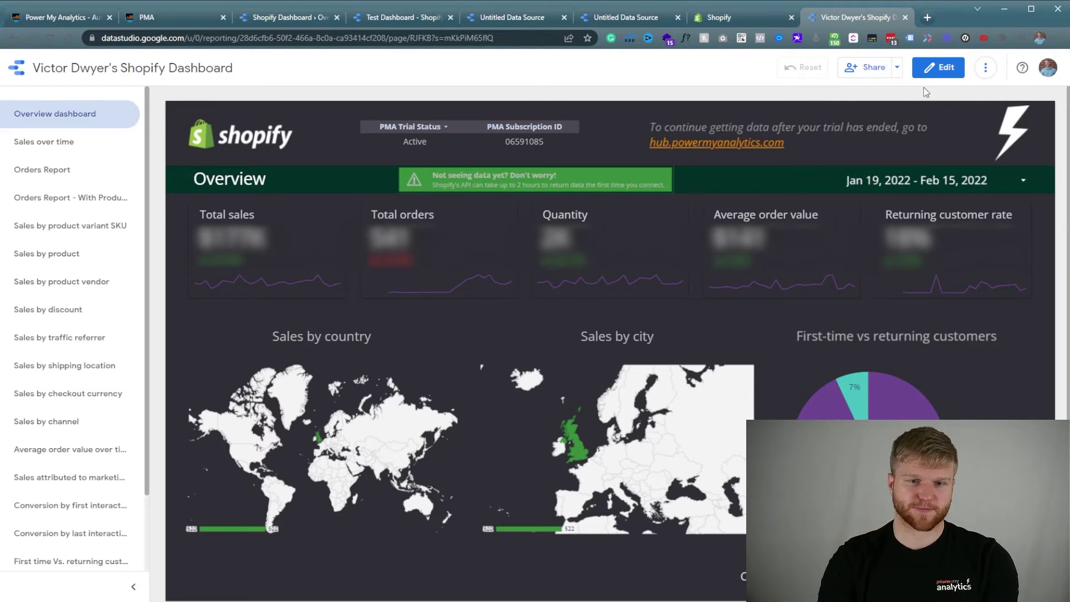
Set the Overview page canvas to a custom height of 4000 px.
{"action": "left_click", "coordinate": [949, 65]}
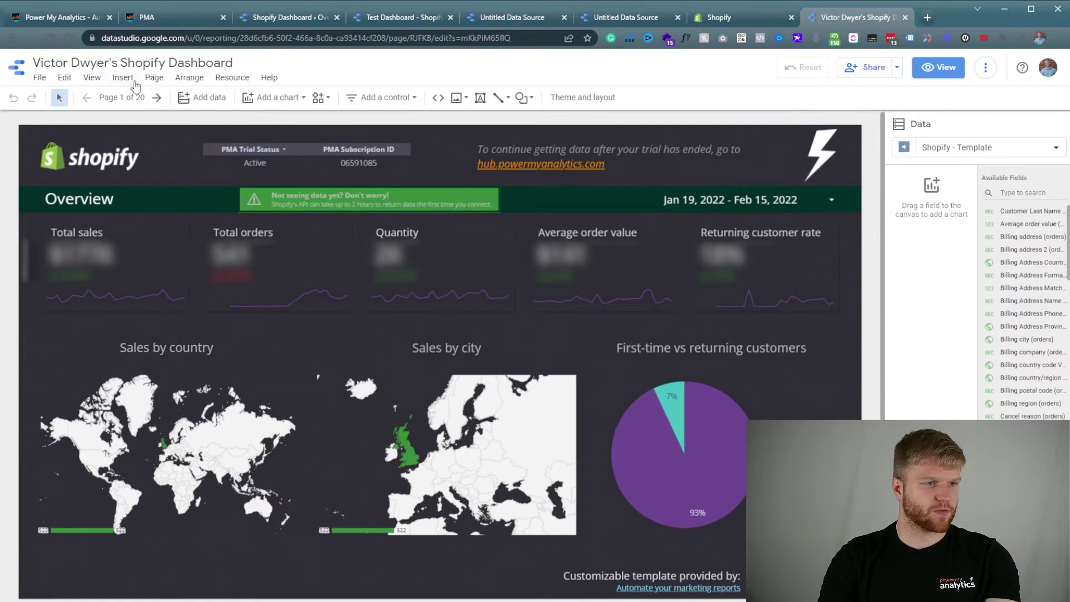
{"action": "left_click", "coordinate": [153, 78]}
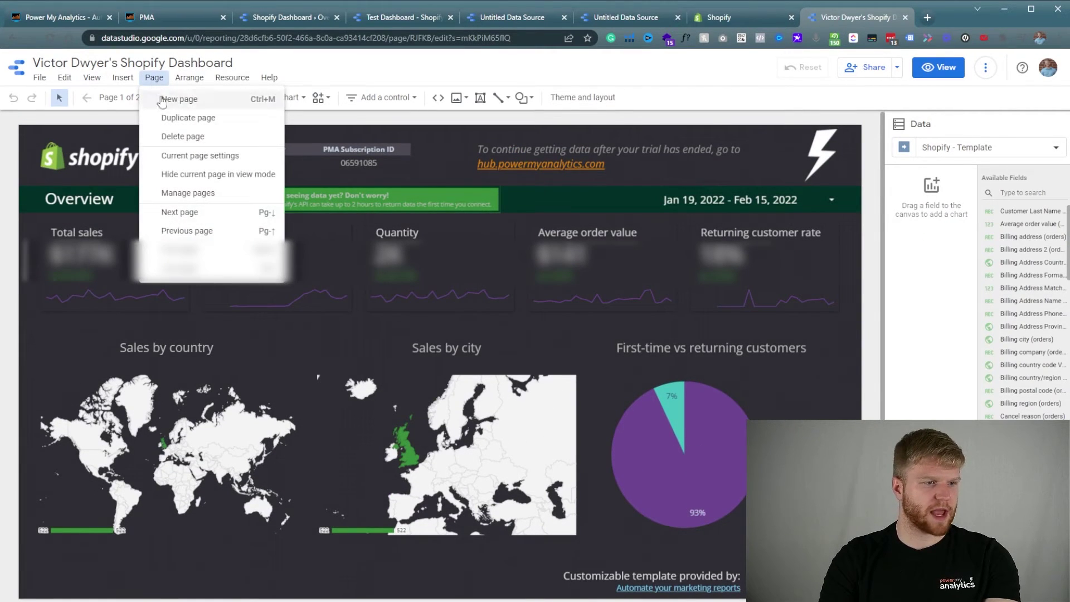
{"action": "left_click", "coordinate": [207, 157]}
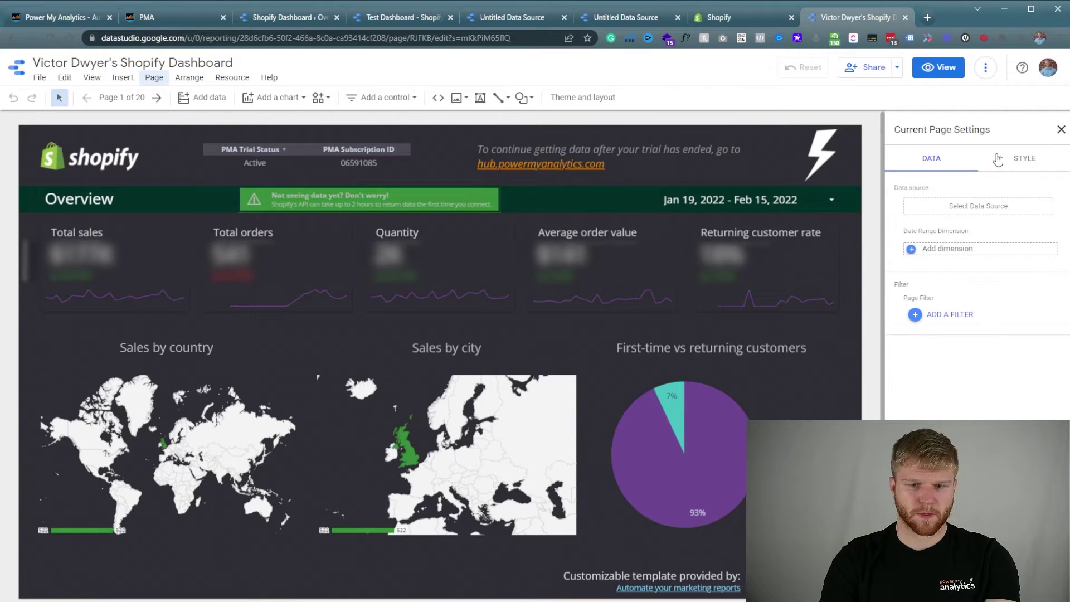
{"action": "left_click", "coordinate": [999, 159]}
{"action": "left_click", "coordinate": [991, 299]}
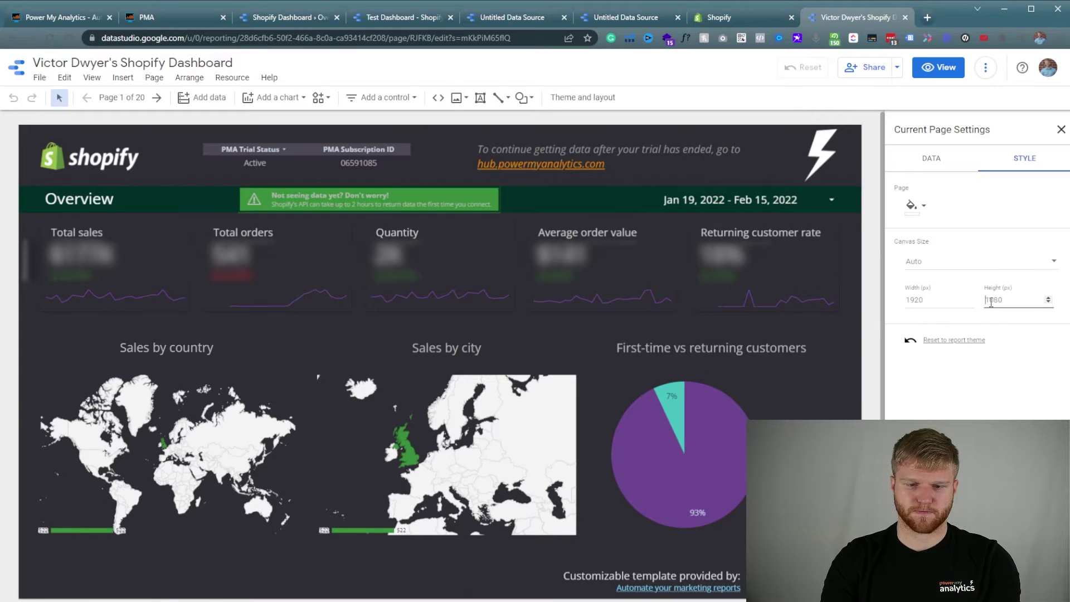
{"action": "type", "text": "4000"}
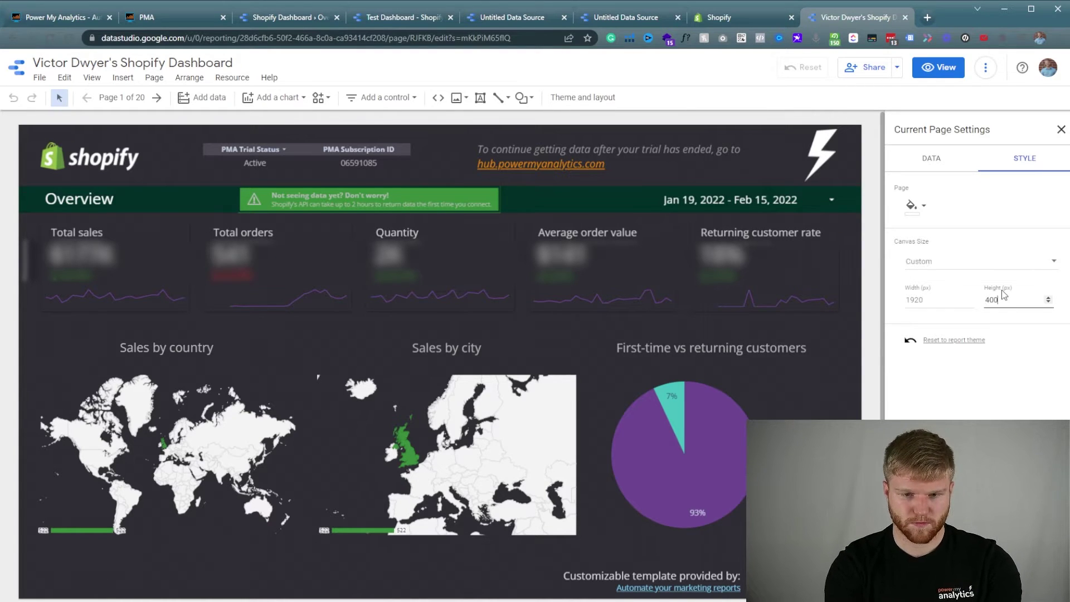
{"action": "scroll", "coordinate": [603, 309], "scroll_direction": "down", "scroll_amount": 10}
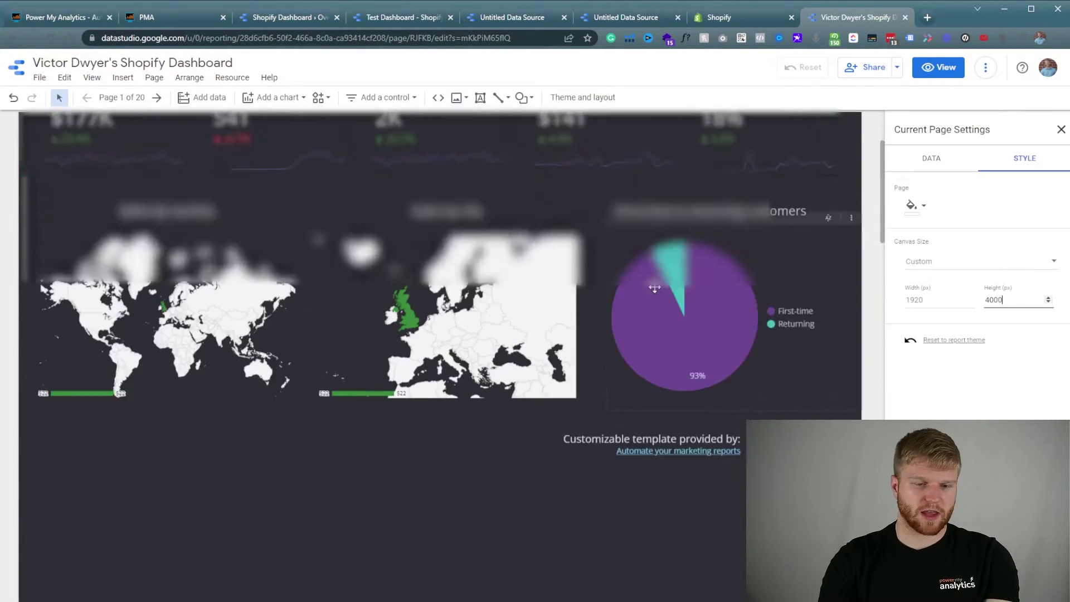
{"action": "scroll", "coordinate": [530, 354], "scroll_direction": "up", "scroll_amount": 10}
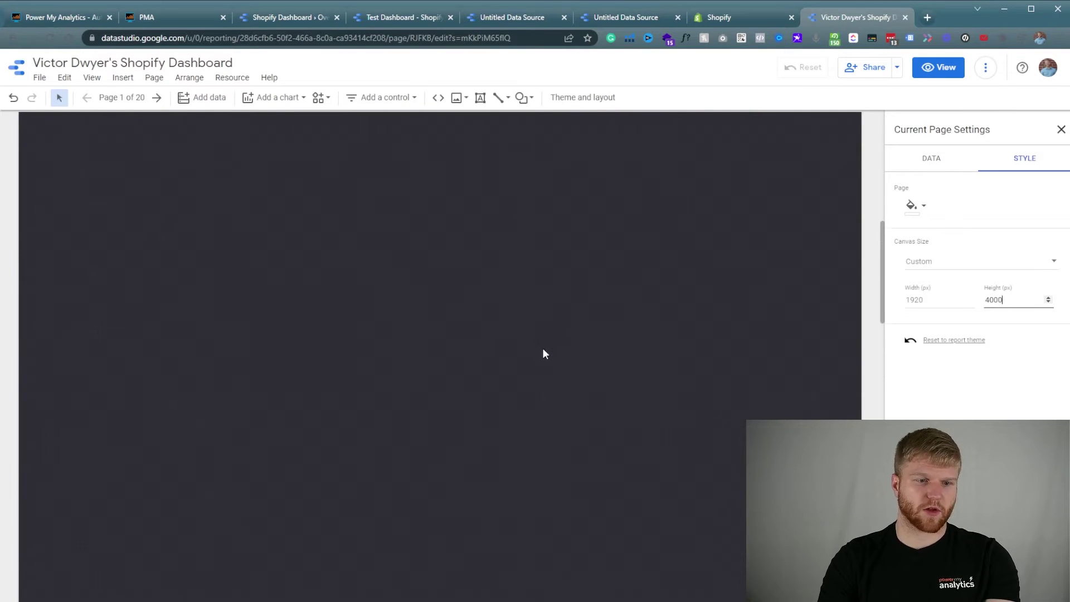
Delete the 'Customizable template provided by' credit text below the maps and pie chart.
{"action": "left_click", "coordinate": [483, 459]}
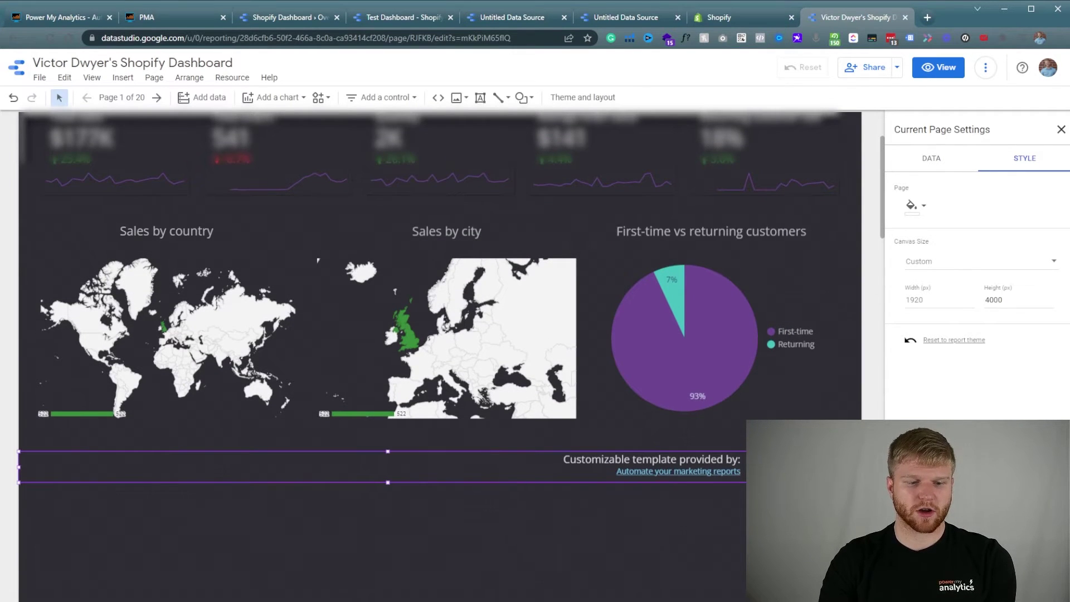
{"action": "double_click", "coordinate": [566, 458]}
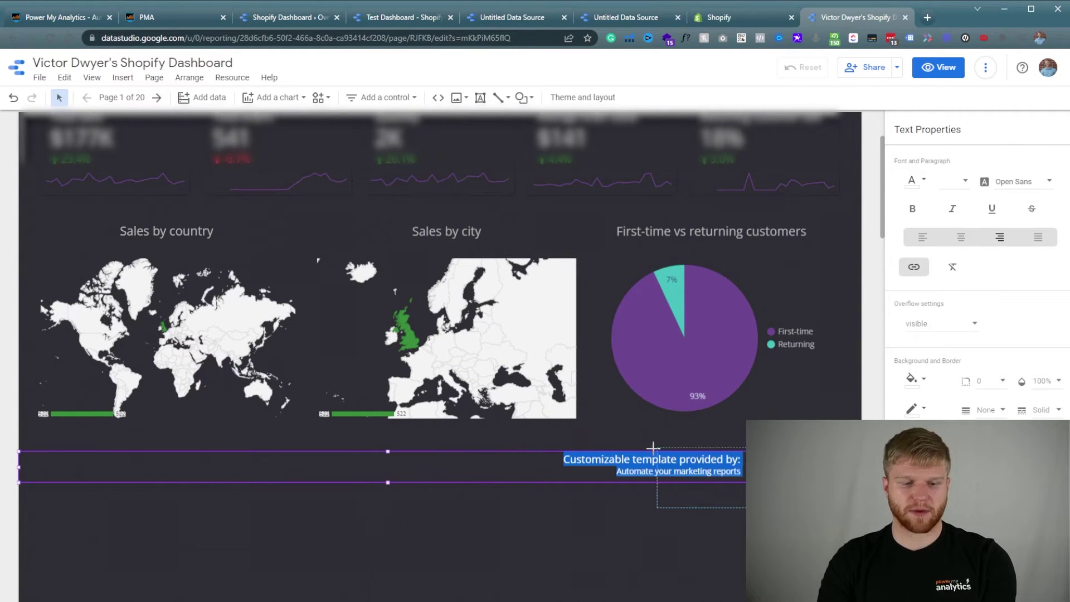
{"action": "left_click", "coordinate": [534, 454], "text": "shift"}
{"action": "left_click", "coordinate": [500, 484]}
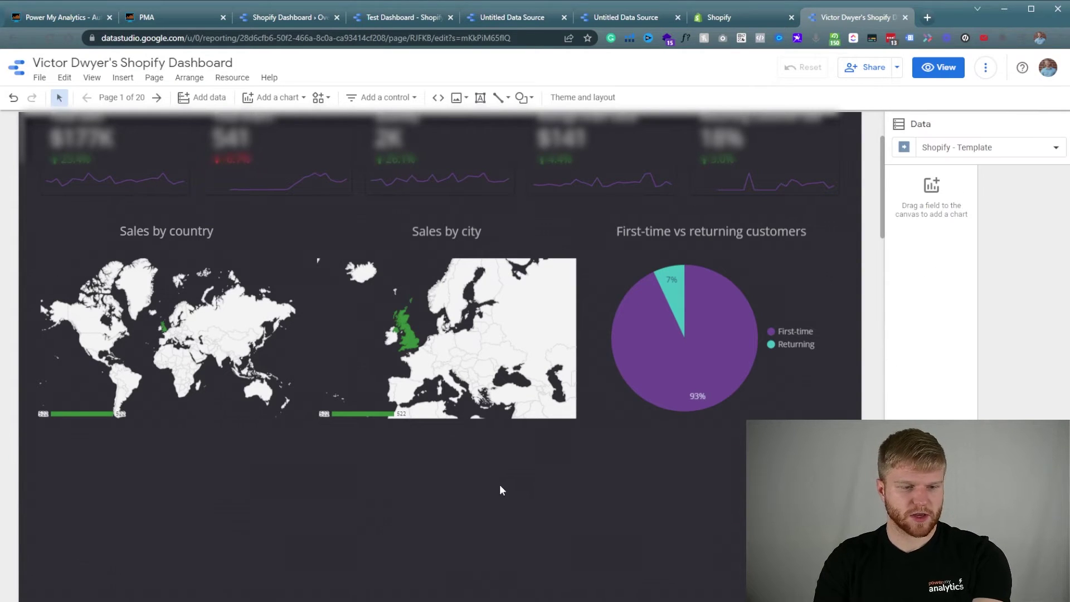
{"action": "scroll", "coordinate": [337, 396], "scroll_direction": "up", "scroll_amount": 3}
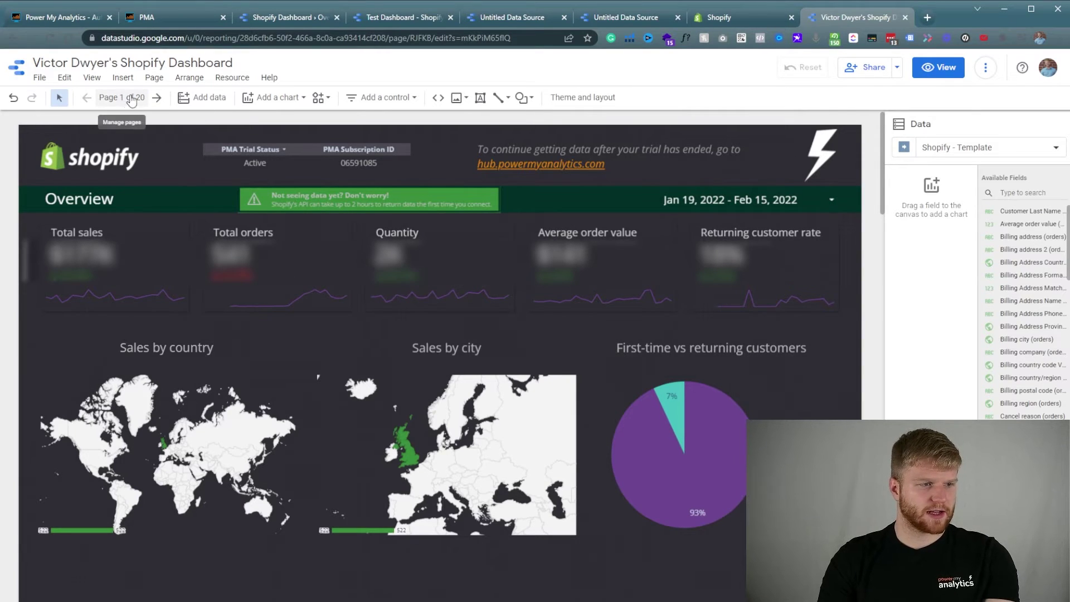
Copy the Sales over time line chart and its title from its page onto the Overview page.
{"action": "left_click", "coordinate": [126, 100]}
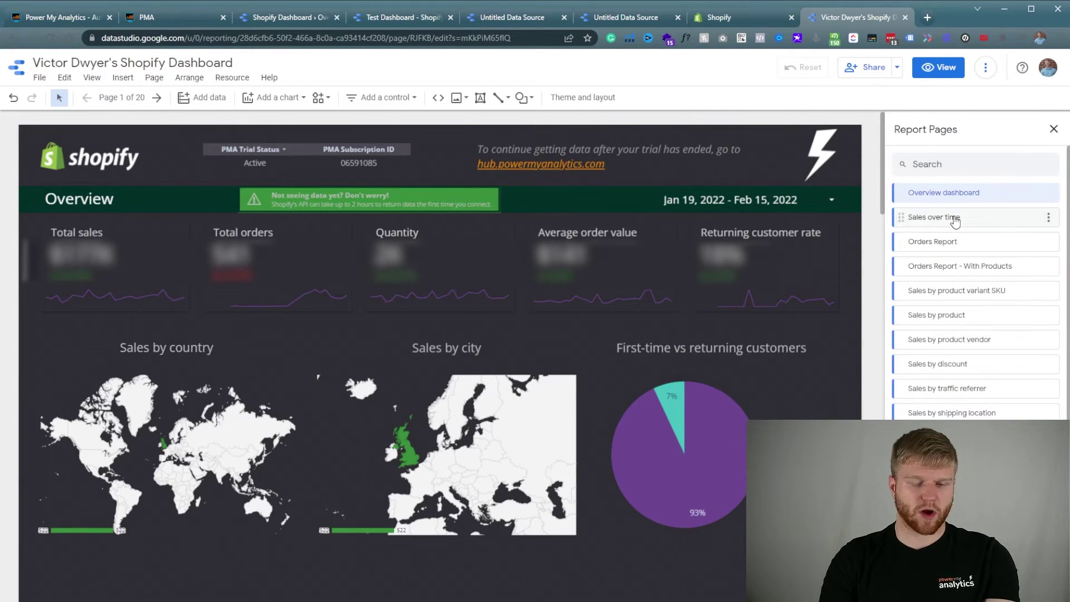
{"action": "left_click", "coordinate": [954, 218]}
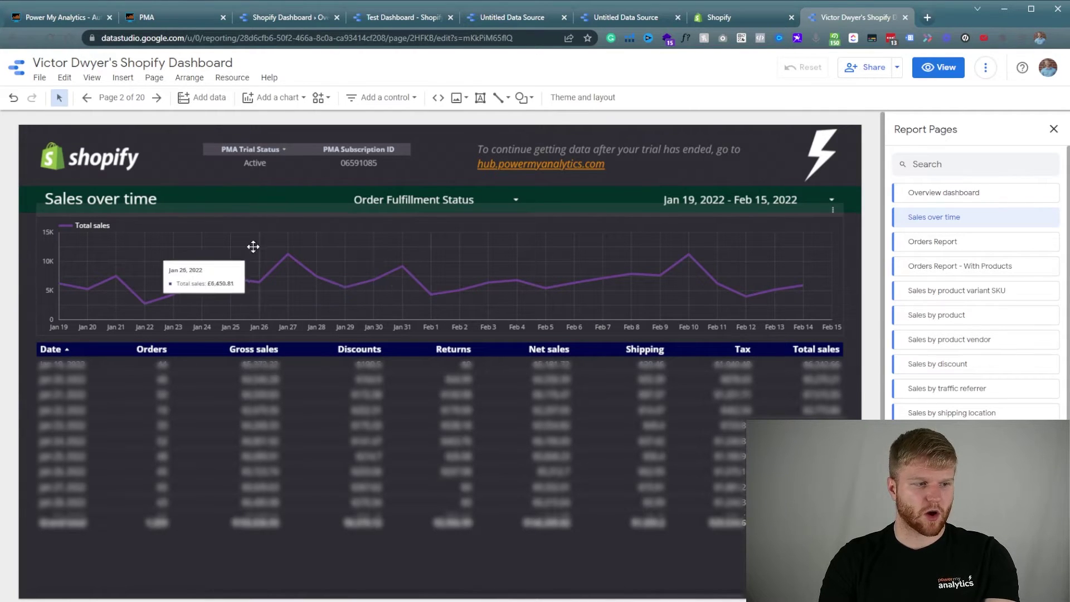
{"action": "left_click", "coordinate": [229, 245]}
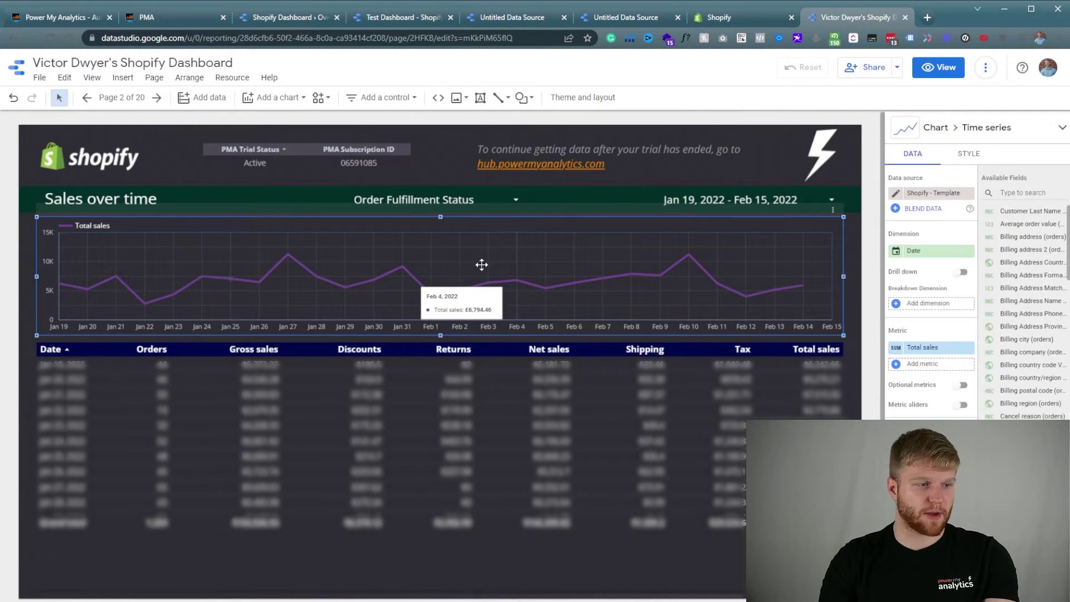
{"action": "left_click", "coordinate": [136, 199]}
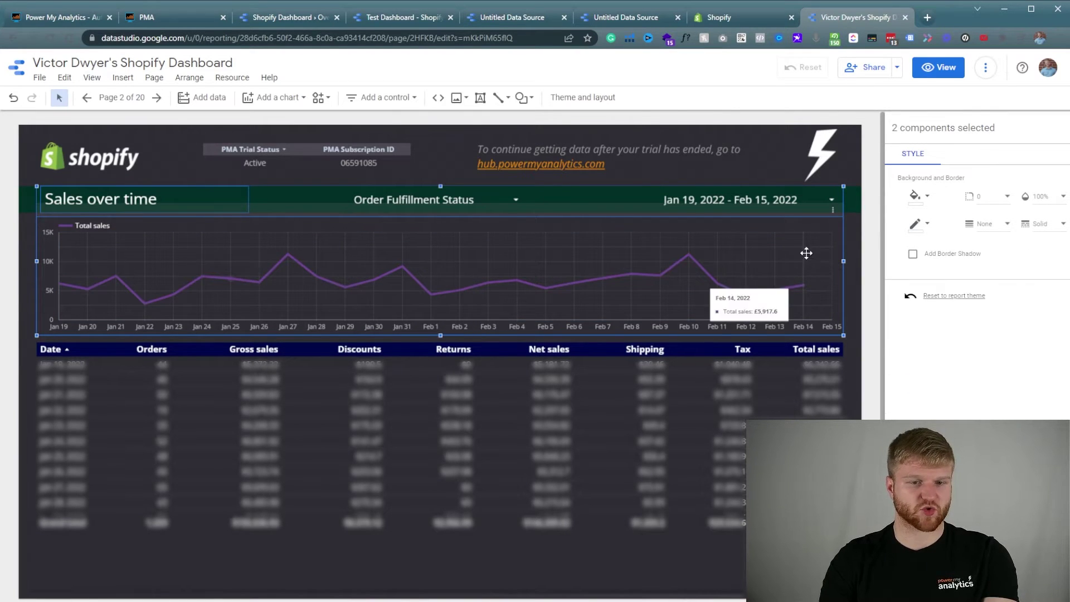
{"action": "left_click", "coordinate": [88, 99]}
{"action": "scroll", "coordinate": [366, 445], "scroll_direction": "down", "scroll_amount": 3}
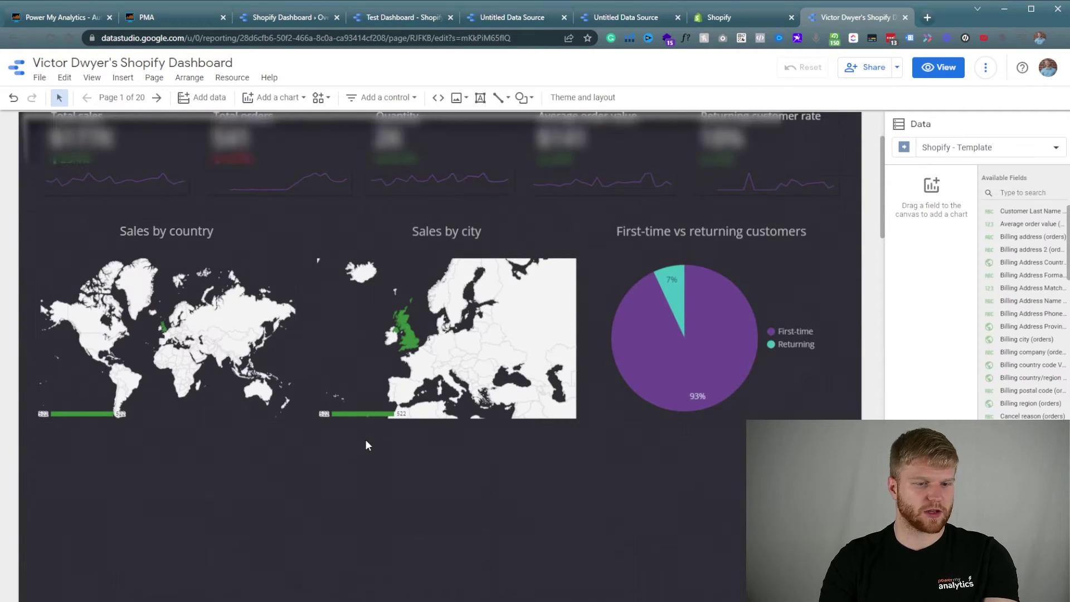
{"action": "key", "text": "ctrl+v"}
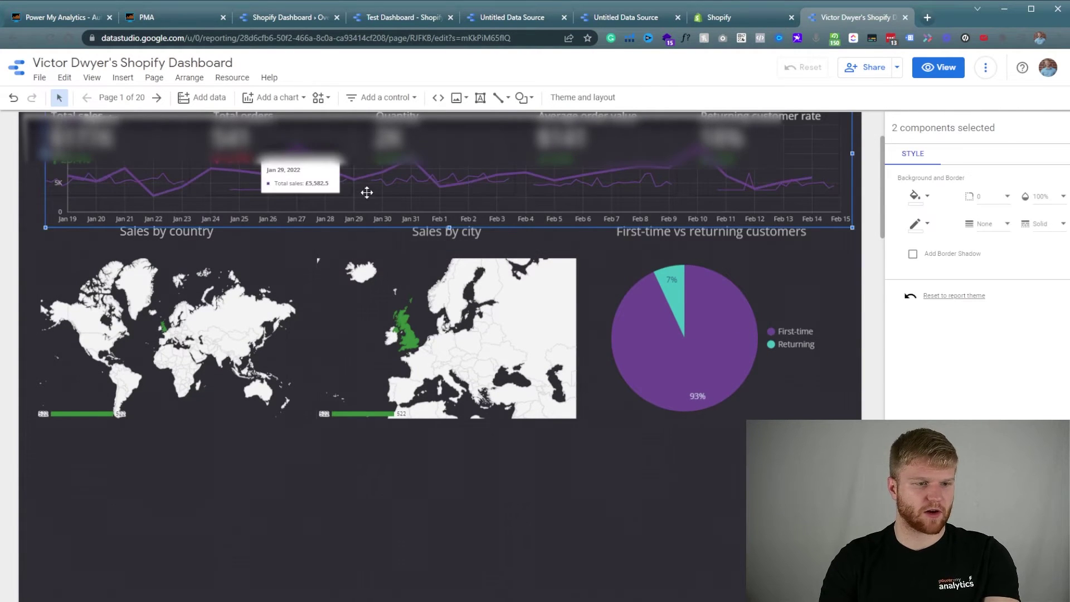
Move the pasted chart below the maps, then shift the maps and pie chart further down.
{"action": "left_click_drag", "start_coordinate": [365, 197], "coordinate": [357, 557]}
{"action": "scroll", "coordinate": [336, 377], "scroll_direction": "down", "scroll_amount": 2}
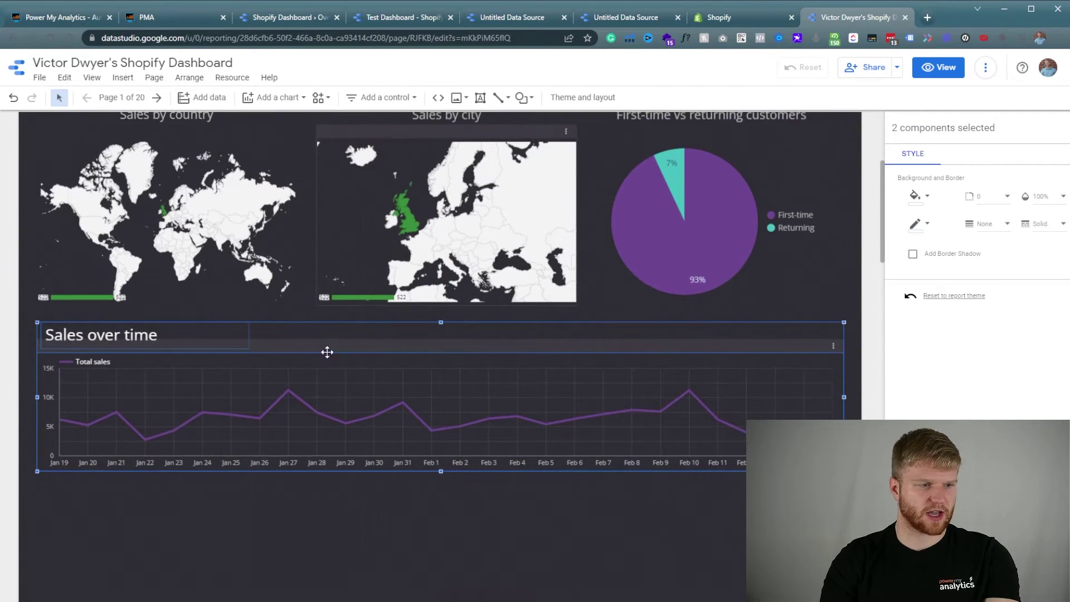
{"action": "left_click_drag", "start_coordinate": [28, 165], "coordinate": [858, 372]}
{"action": "left_click_drag", "start_coordinate": [702, 263], "coordinate": [680, 568]}
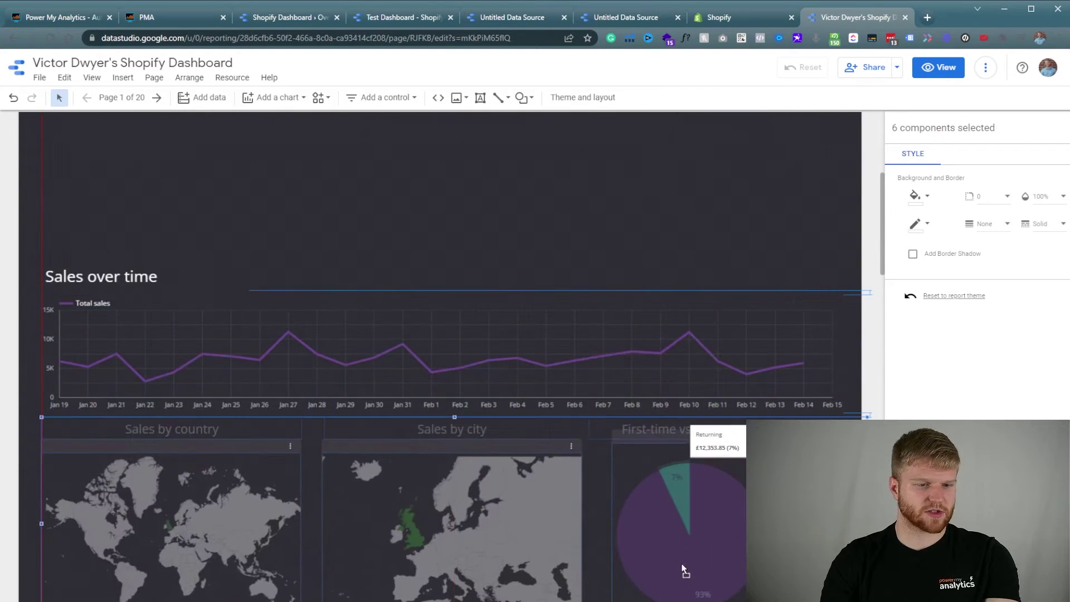
{"action": "scroll", "coordinate": [300, 275], "scroll_direction": "up", "scroll_amount": 2}
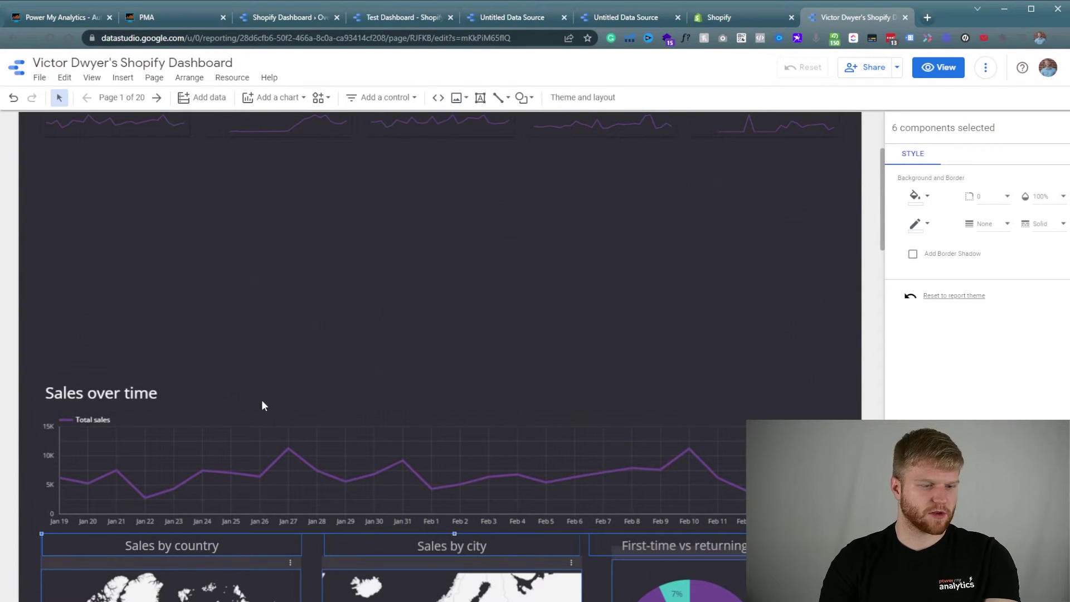
Line up Sales over time under the KPI row, above the maps and pie chart.
{"action": "left_click_drag", "start_coordinate": [42, 332], "coordinate": [641, 351]}
{"action": "scroll", "coordinate": [620, 408], "scroll_direction": "up", "scroll_amount": 5}
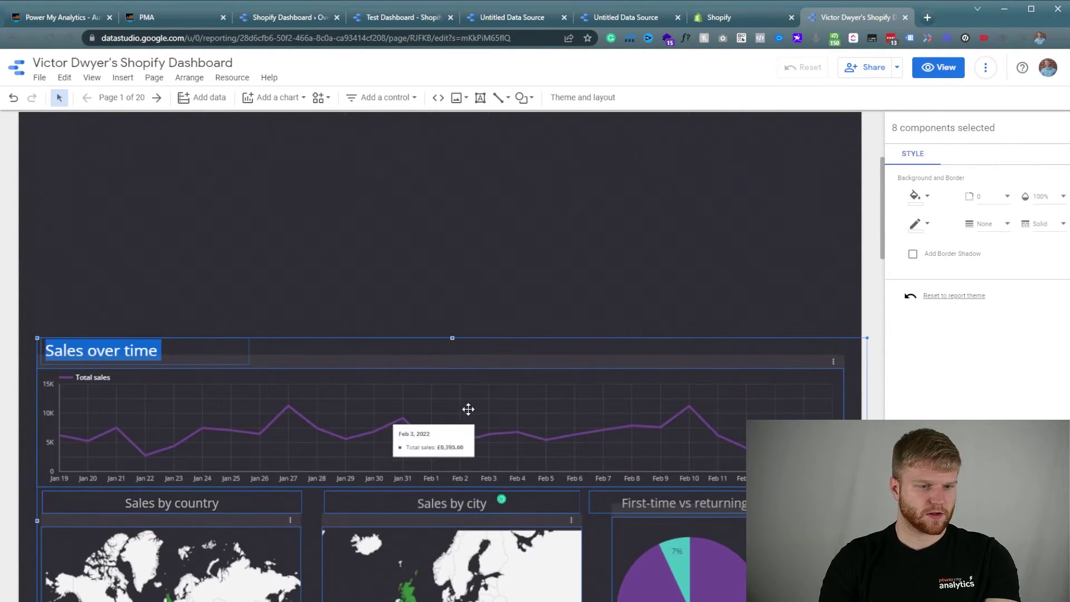
{"action": "left_click_drag", "start_coordinate": [466, 411], "coordinate": [466, 229]}
{"action": "scroll", "coordinate": [451, 330], "scroll_direction": "up", "scroll_amount": 3}
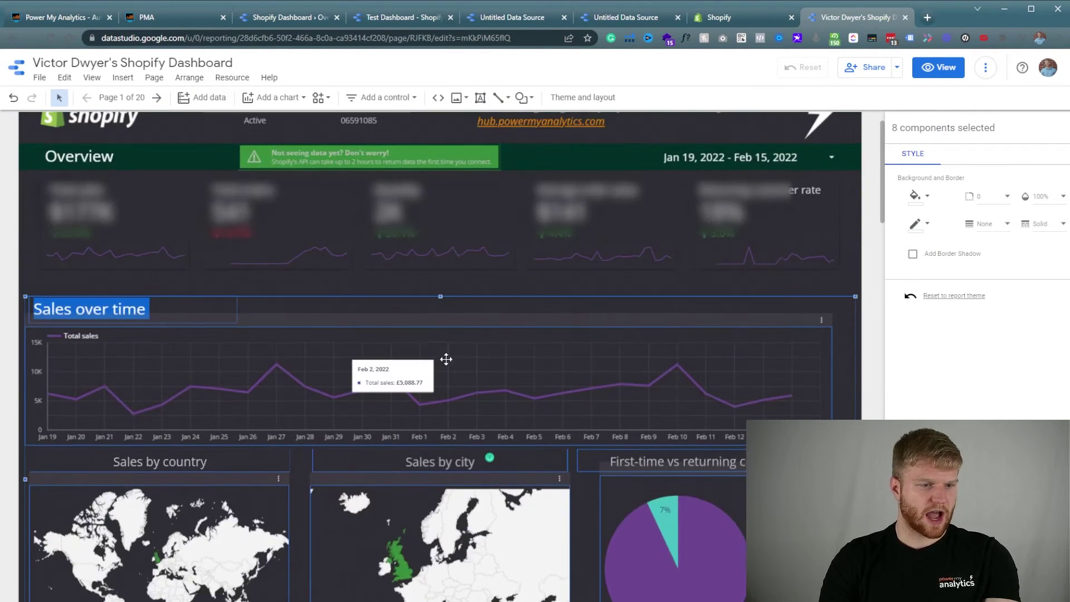
{"action": "left_click_drag", "start_coordinate": [444, 359], "coordinate": [461, 343]}
{"action": "left_click", "coordinate": [868, 307]}
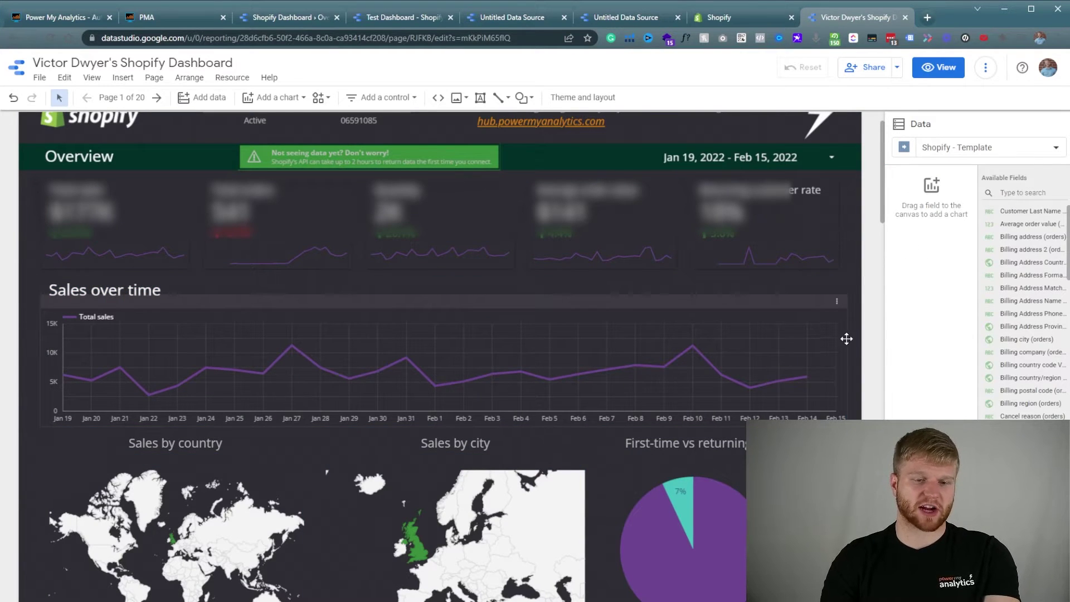
{"action": "scroll", "coordinate": [846, 339], "scroll_direction": "down", "scroll_amount": 1}
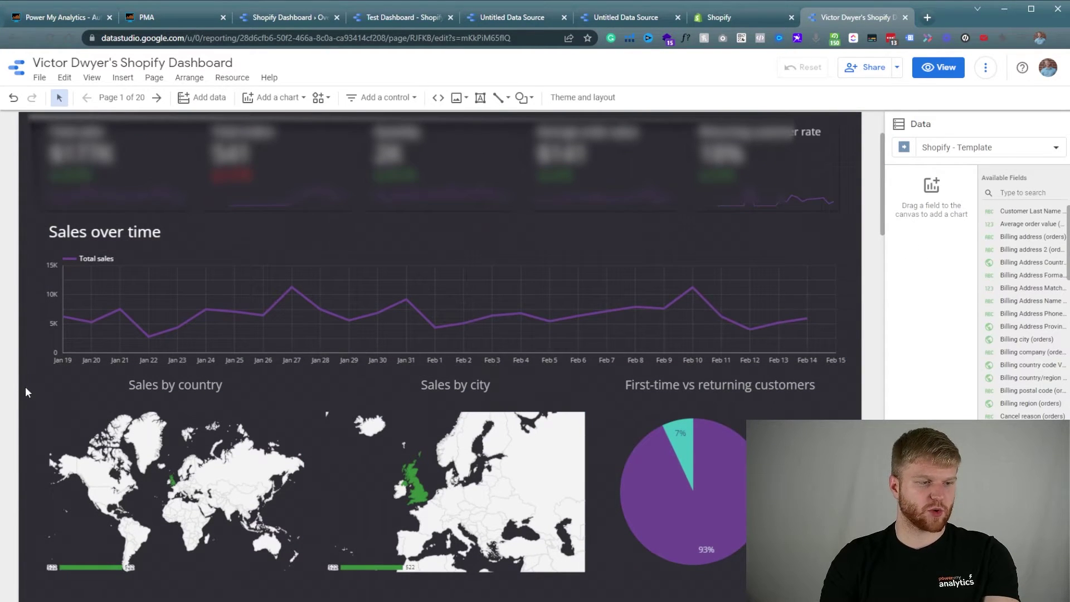
{"action": "left_click_drag", "start_coordinate": [25, 392], "coordinate": [736, 527]}
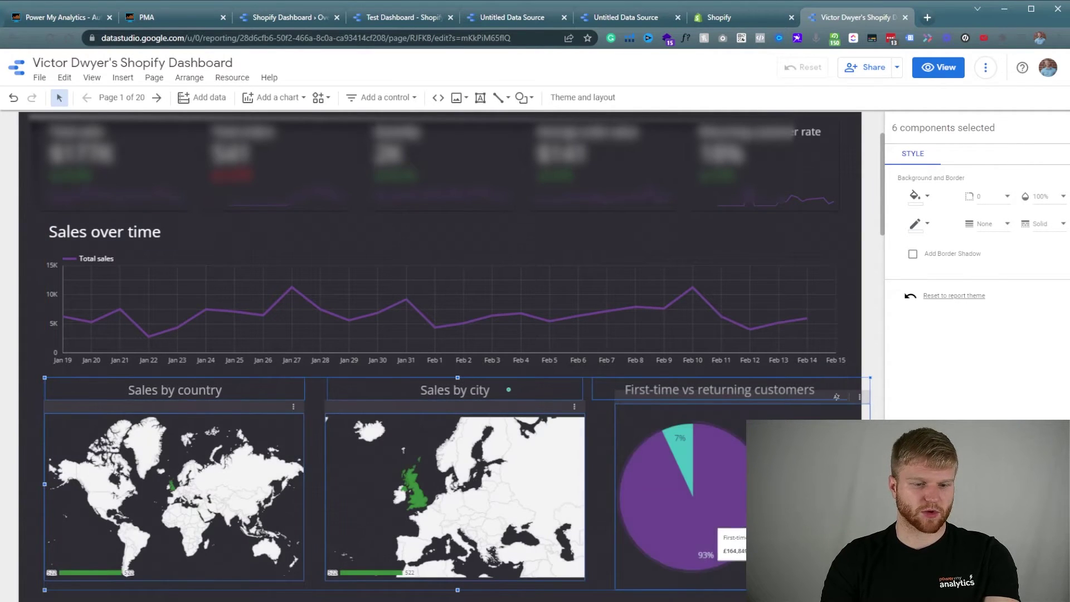
{"action": "left_click", "coordinate": [877, 333]}
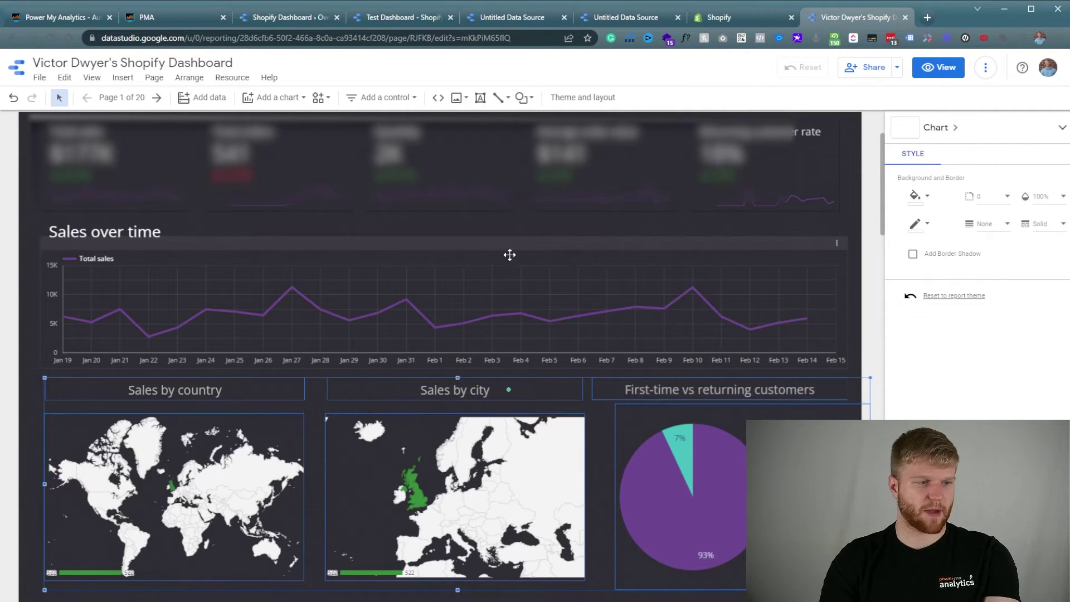
{"action": "scroll", "coordinate": [244, 315], "scroll_direction": "up", "scroll_amount": 2}
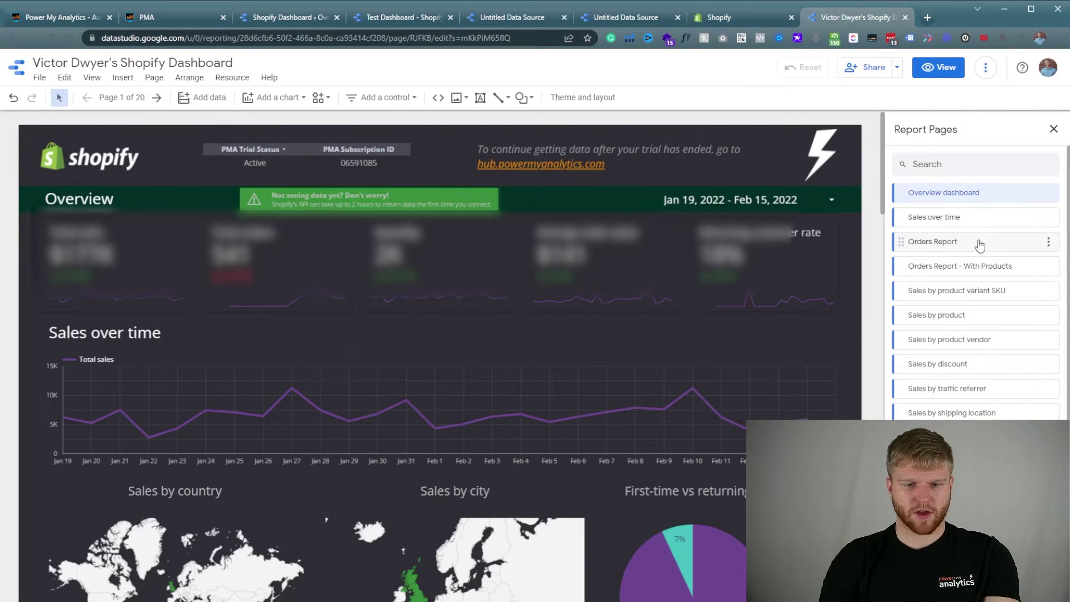
Step through Orders Report, Orders Report - With Products and Sales by product variant SKU to Sales by product.
{"action": "left_click", "coordinate": [978, 244]}
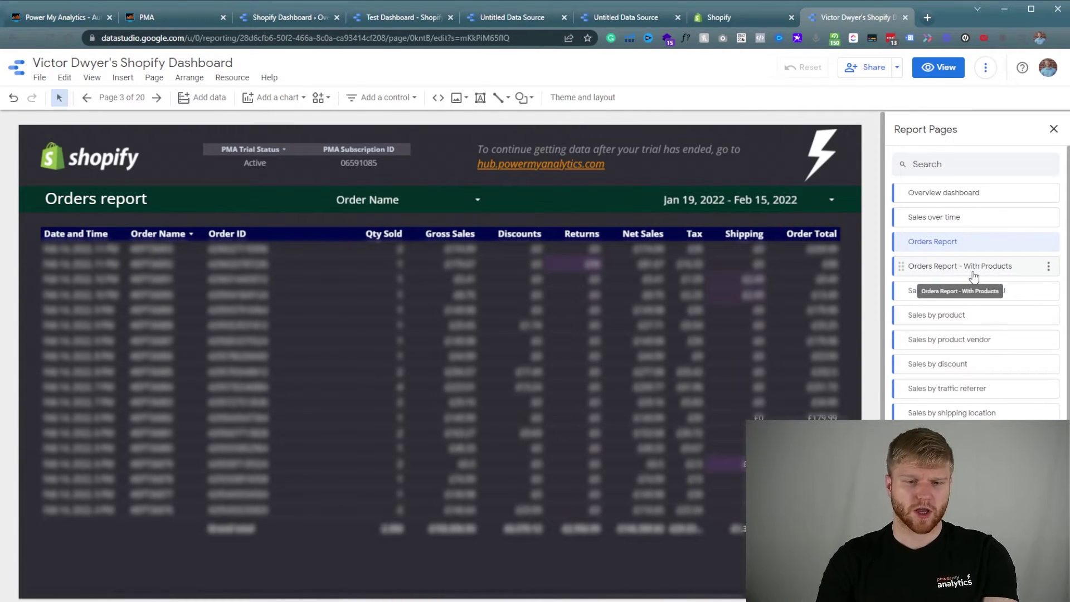
{"action": "left_click", "coordinate": [973, 273]}
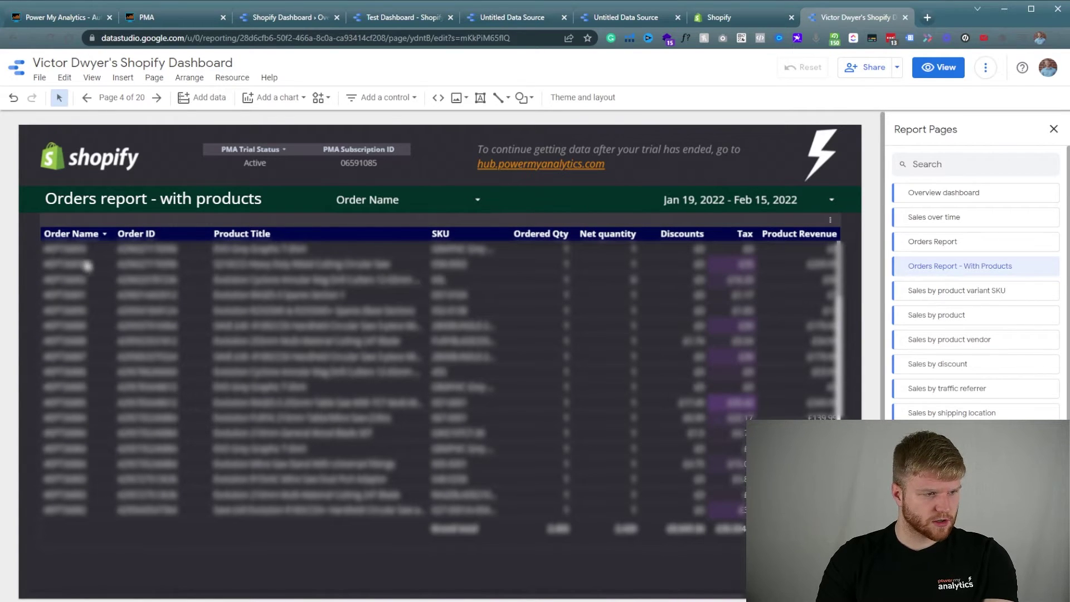
{"action": "left_click", "coordinate": [1004, 294]}
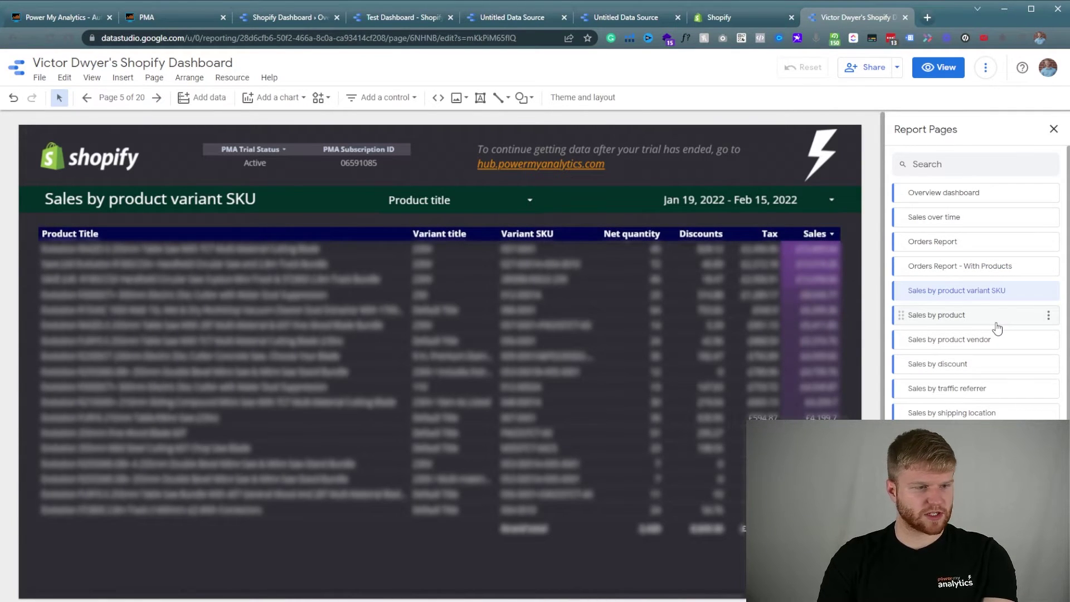
{"action": "left_click", "coordinate": [997, 327]}
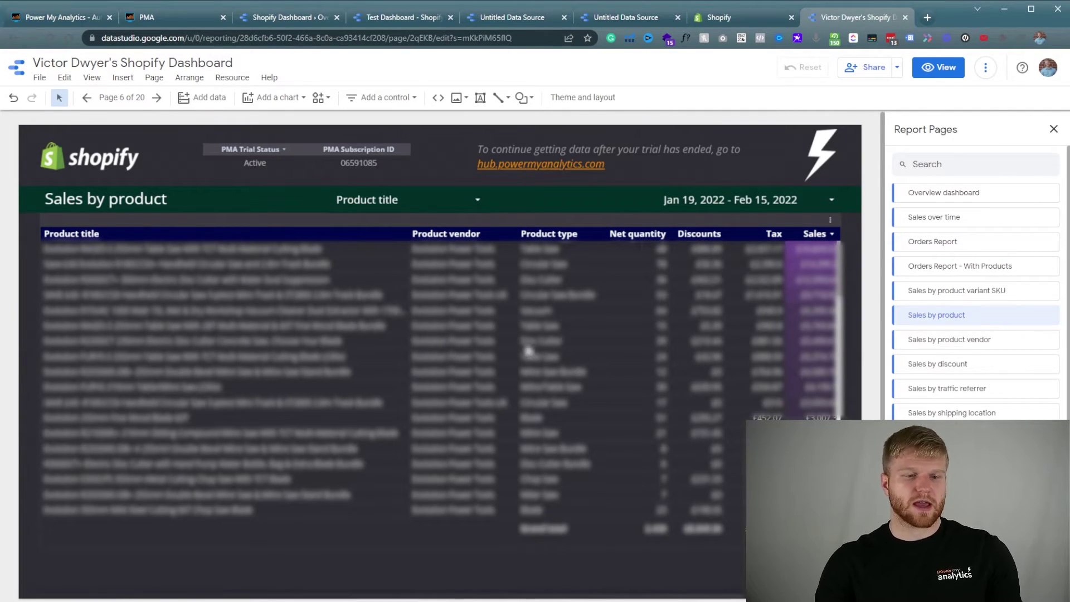
Select the Sales by product table together with its title.
{"action": "left_click", "coordinate": [463, 360]}
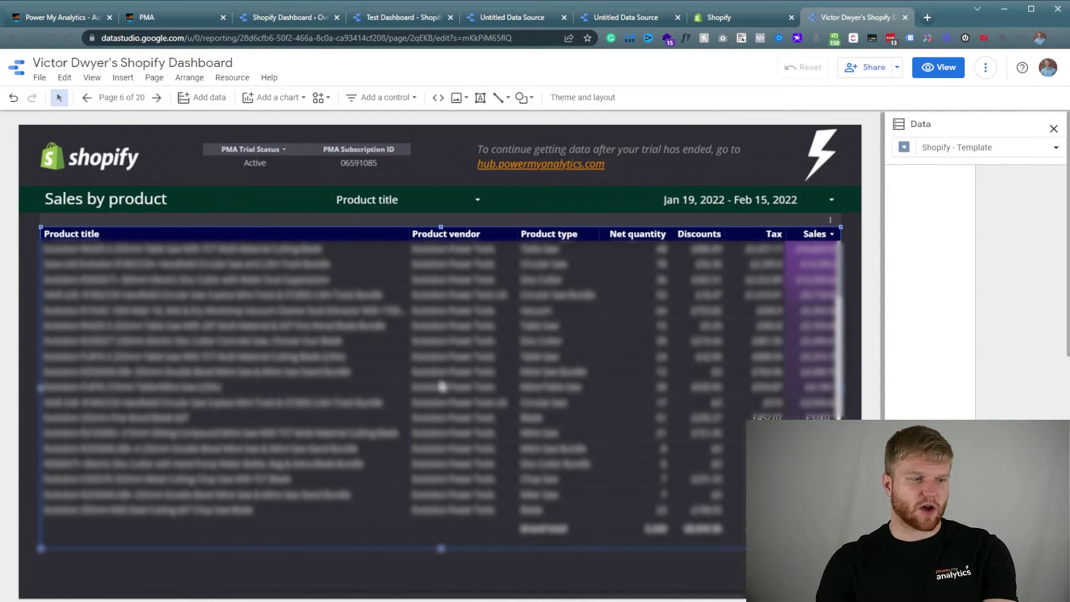
{"action": "left_click", "coordinate": [116, 202], "text": "shift"}
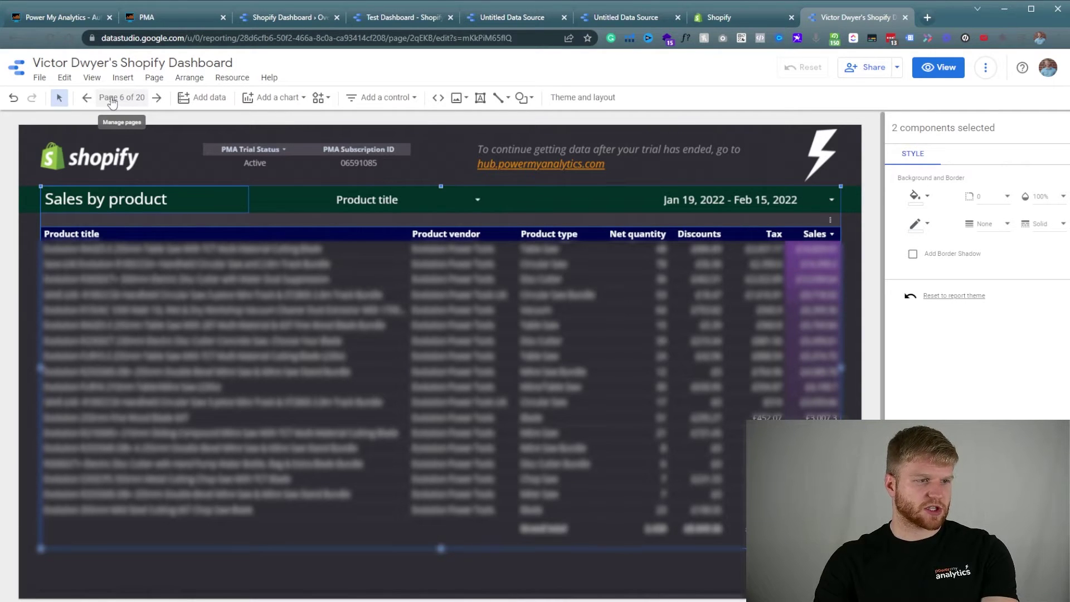
{"action": "left_click", "coordinate": [32, 337]}
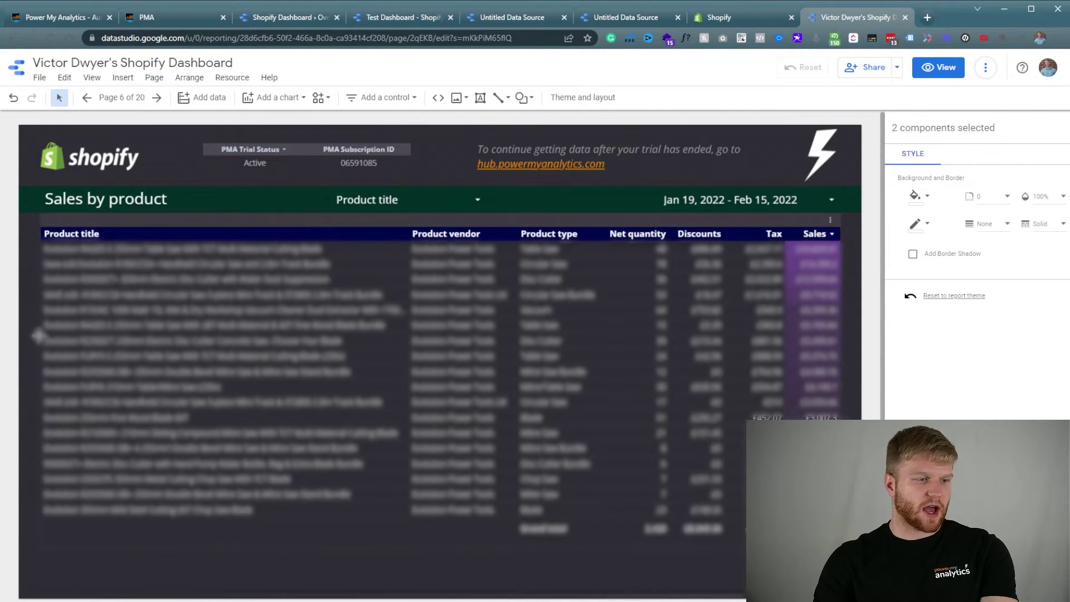
{"action": "left_click", "coordinate": [269, 376]}
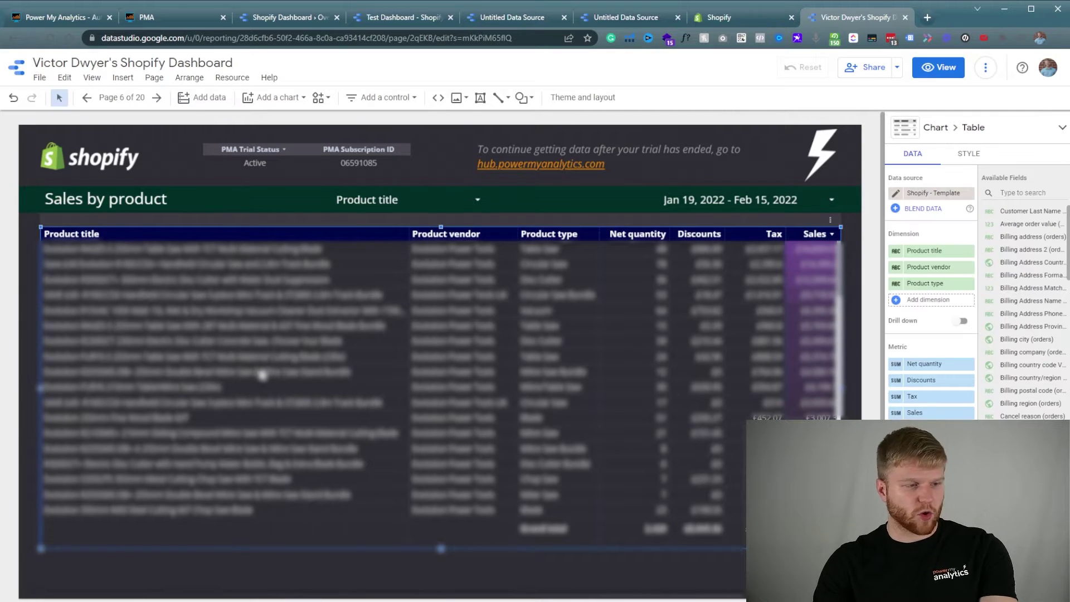
{"action": "left_click", "coordinate": [102, 201], "text": "shift"}
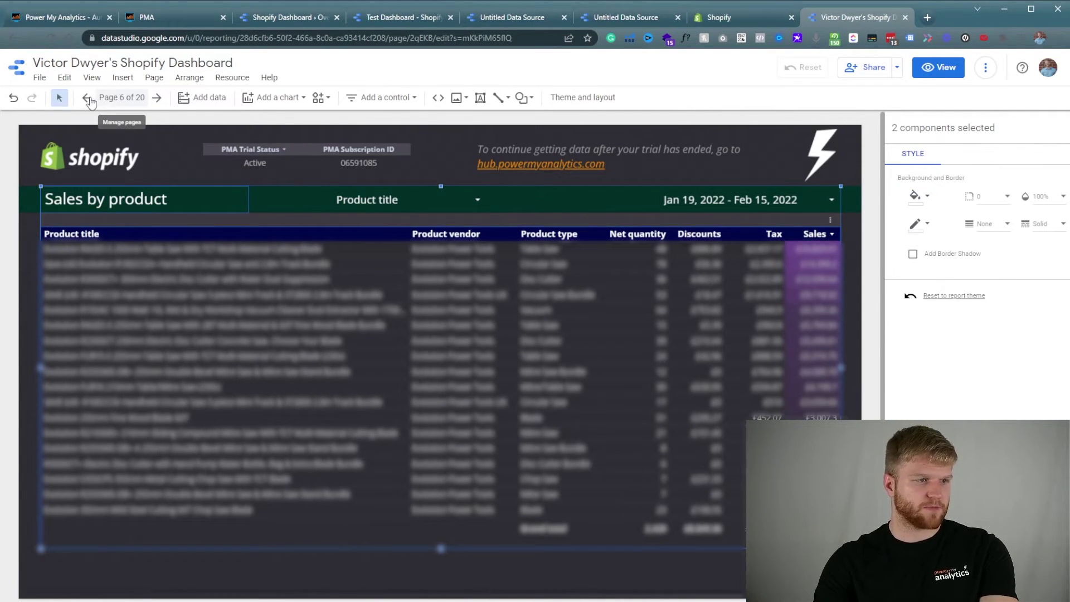
Nudge the Sales by city map and drag the Sales by product title and table beneath the maps and pie chart.
{"action": "left_click", "coordinate": [115, 99]}
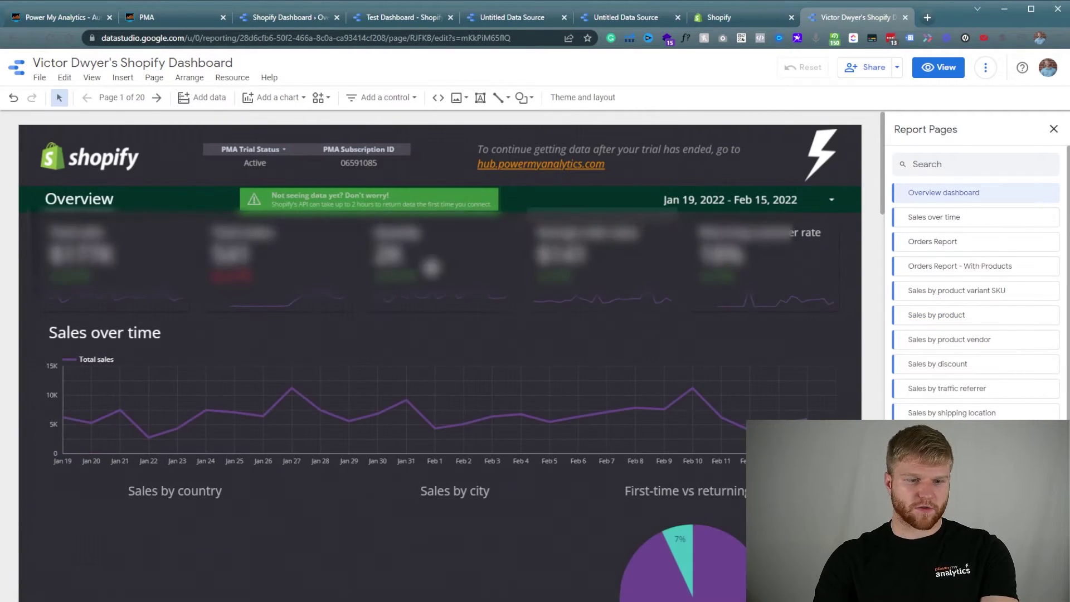
{"action": "scroll", "coordinate": [482, 478], "scroll_direction": "down", "scroll_amount": 6}
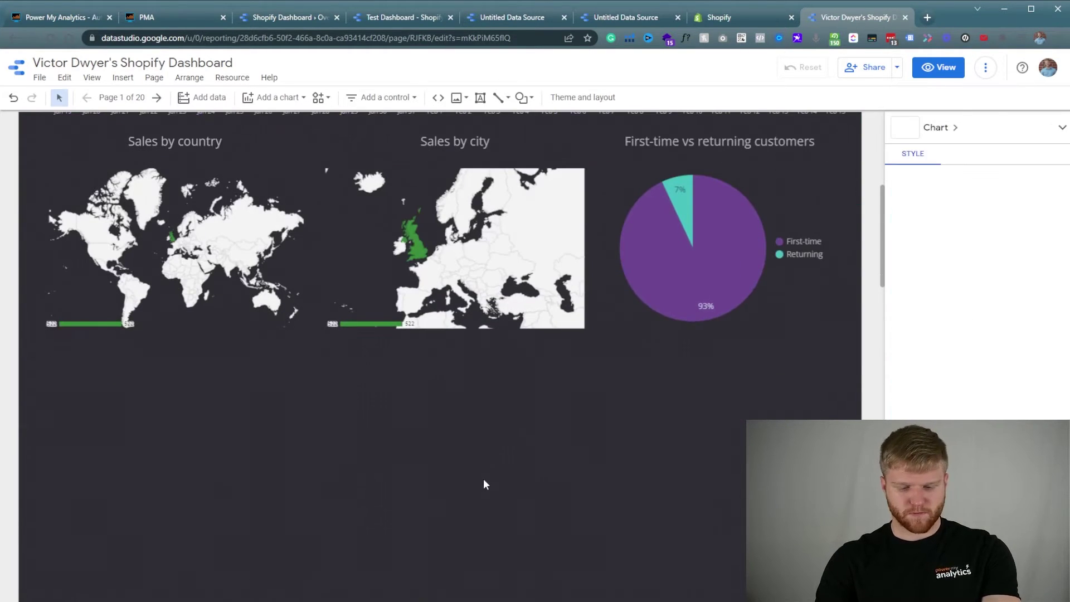
{"action": "left_click_drag", "start_coordinate": [346, 208], "coordinate": [349, 183]}
{"action": "scroll", "coordinate": [349, 183], "scroll_direction": "up", "scroll_amount": 3}
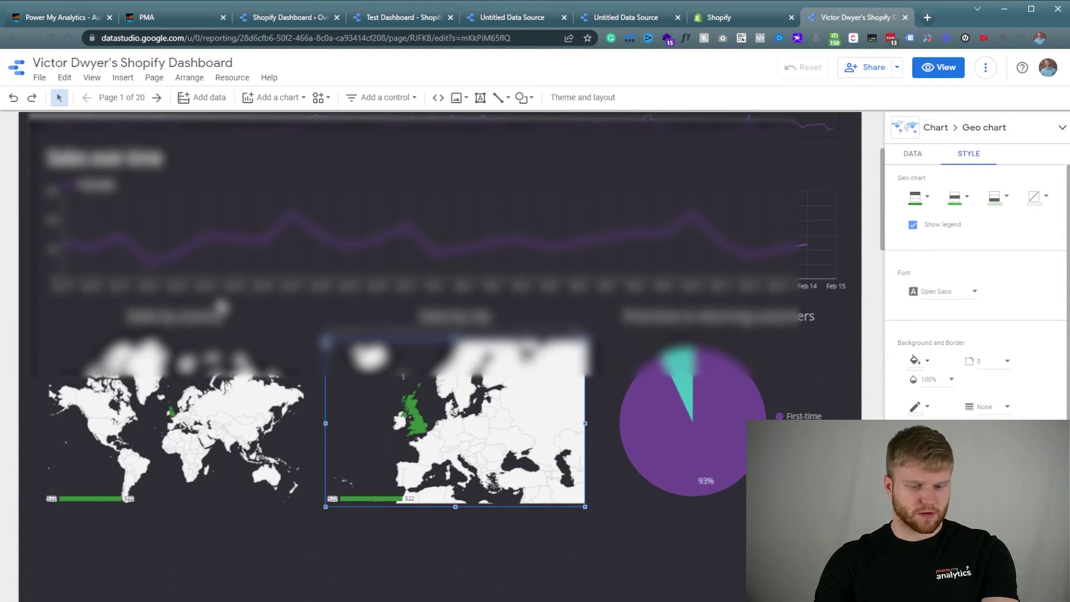
{"action": "left_click", "coordinate": [222, 306]}
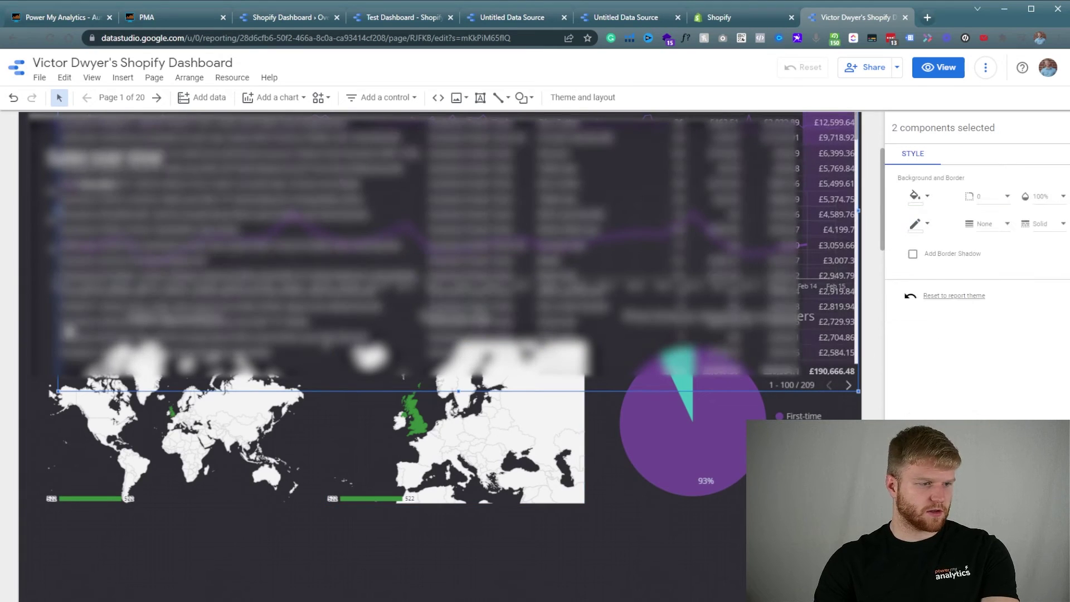
{"action": "scroll", "coordinate": [70, 380], "scroll_direction": "down", "scroll_amount": 3}
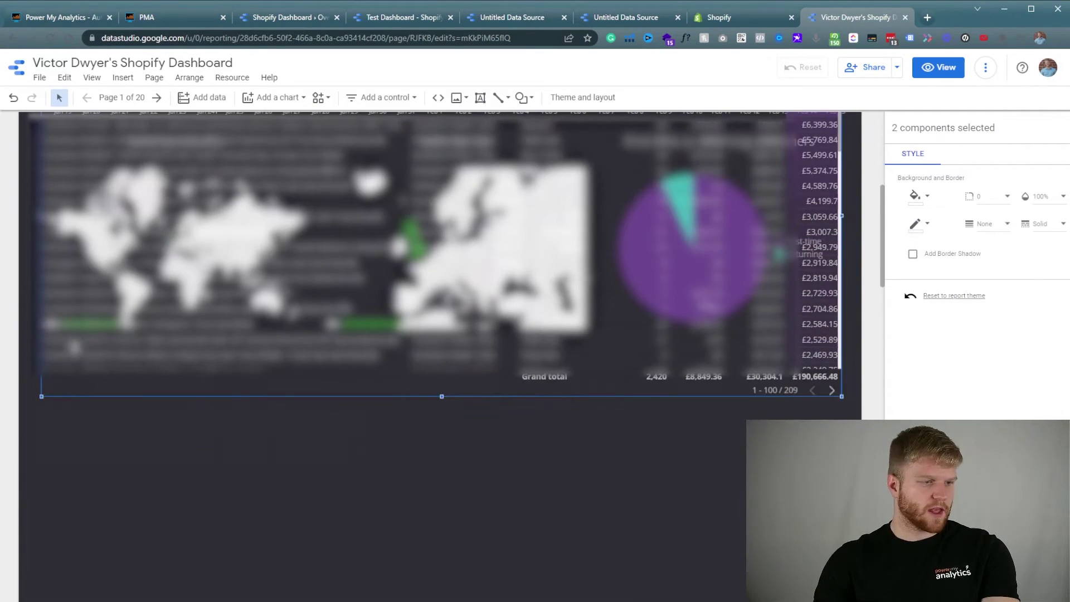
{"action": "left_click_drag", "start_coordinate": [71, 381], "coordinate": [54, 442]}
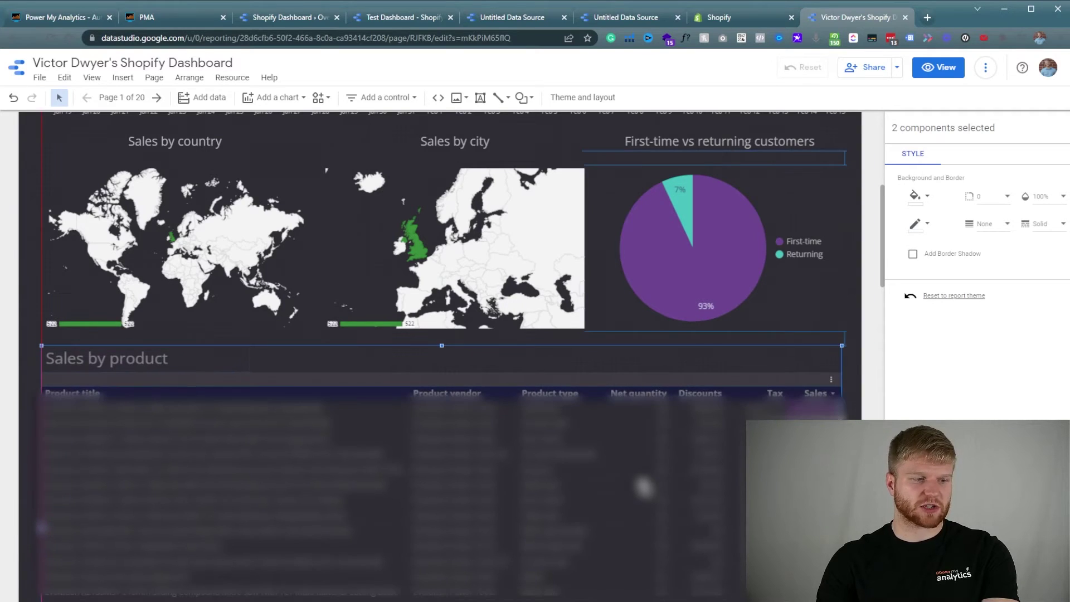
{"action": "left_click", "coordinate": [813, 306]}
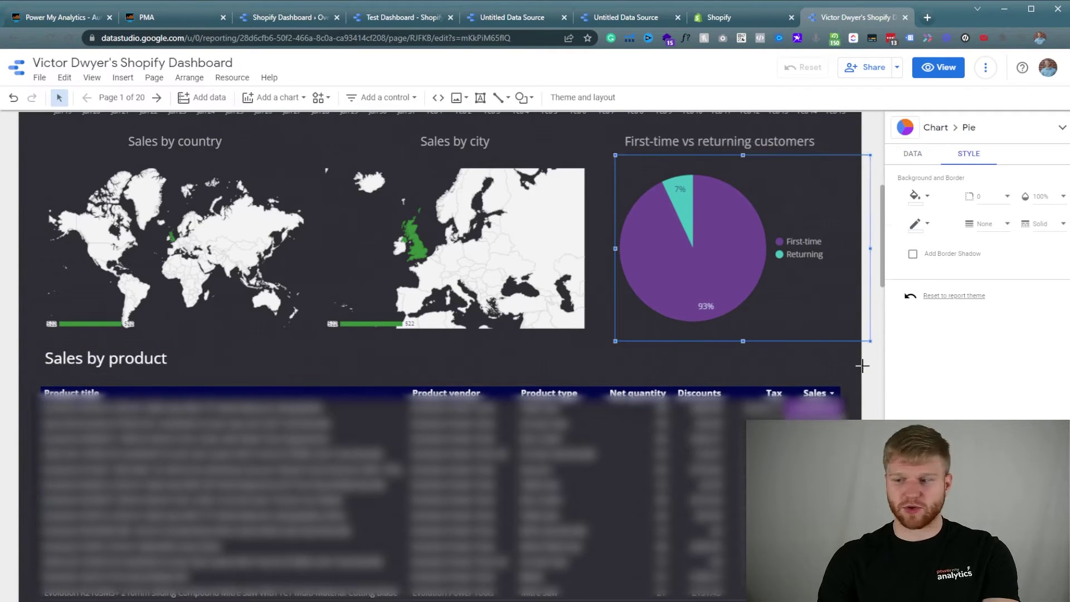
Go to the Sales by discount page and select its title and table.
{"action": "left_click", "coordinate": [857, 360]}
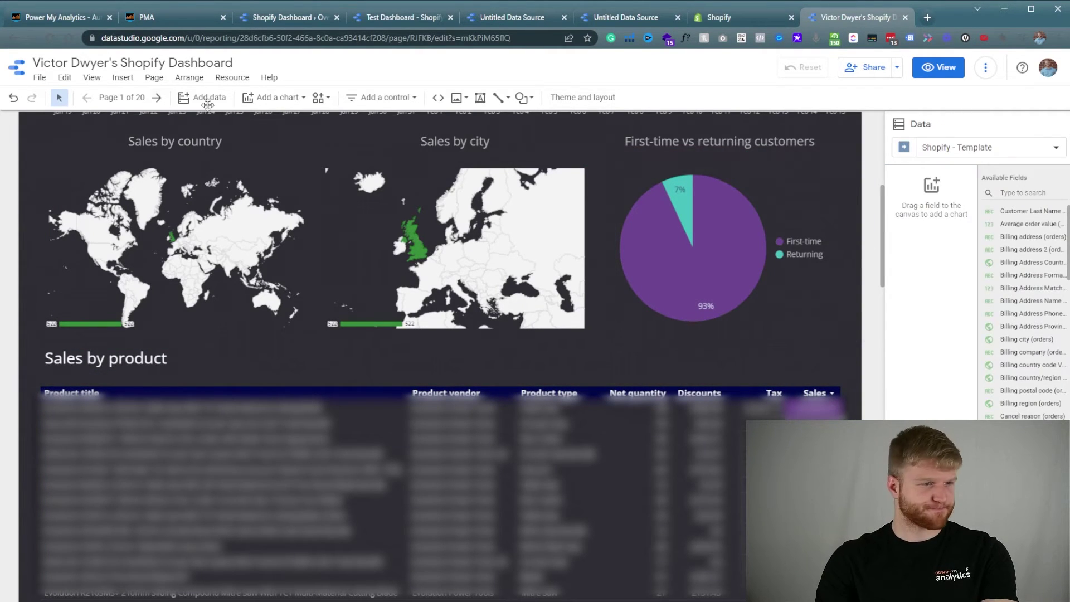
{"action": "left_click", "coordinate": [117, 97]}
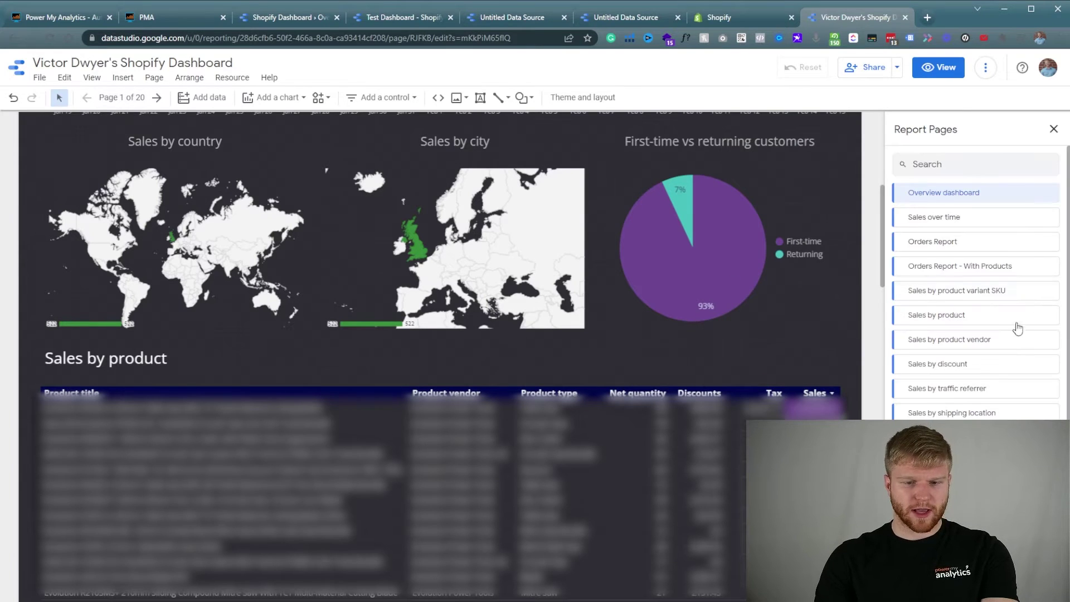
{"action": "scroll", "coordinate": [1003, 323], "scroll_direction": "down", "scroll_amount": 2}
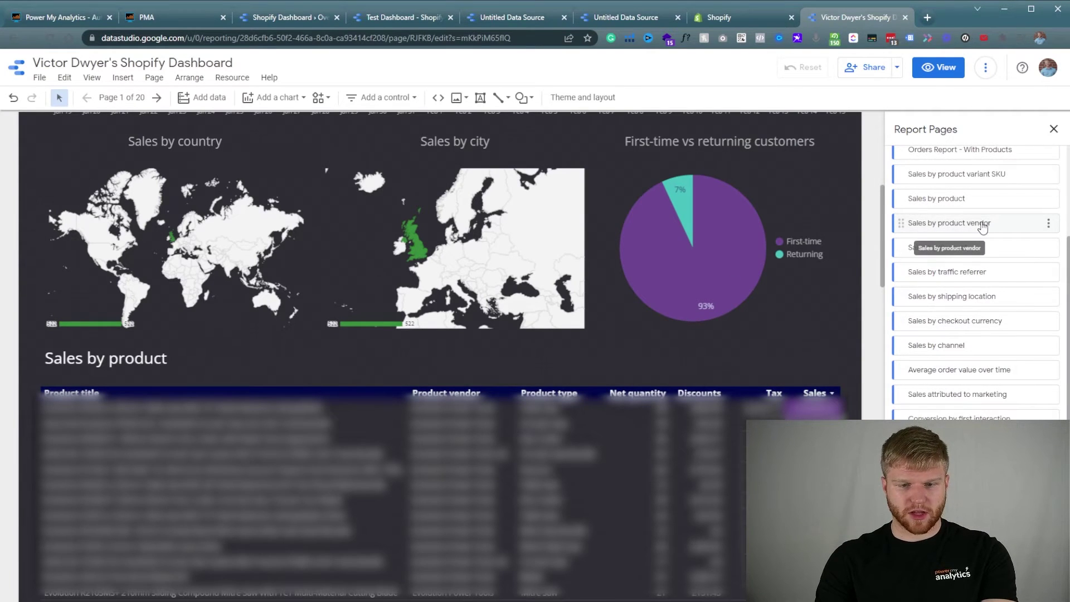
{"action": "left_click", "coordinate": [981, 224]}
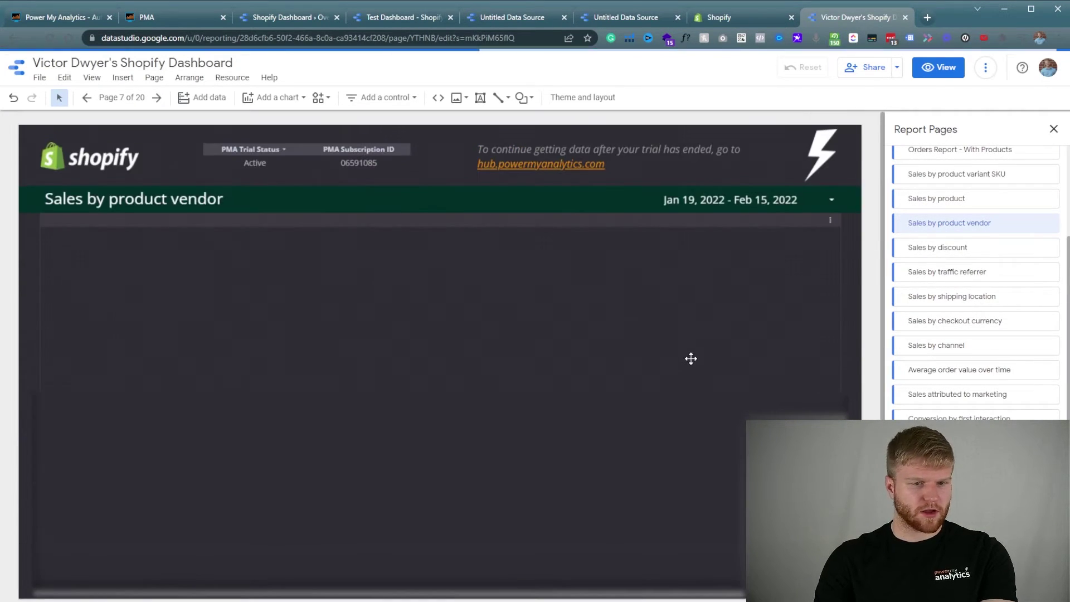
{"action": "left_click", "coordinate": [976, 256]}
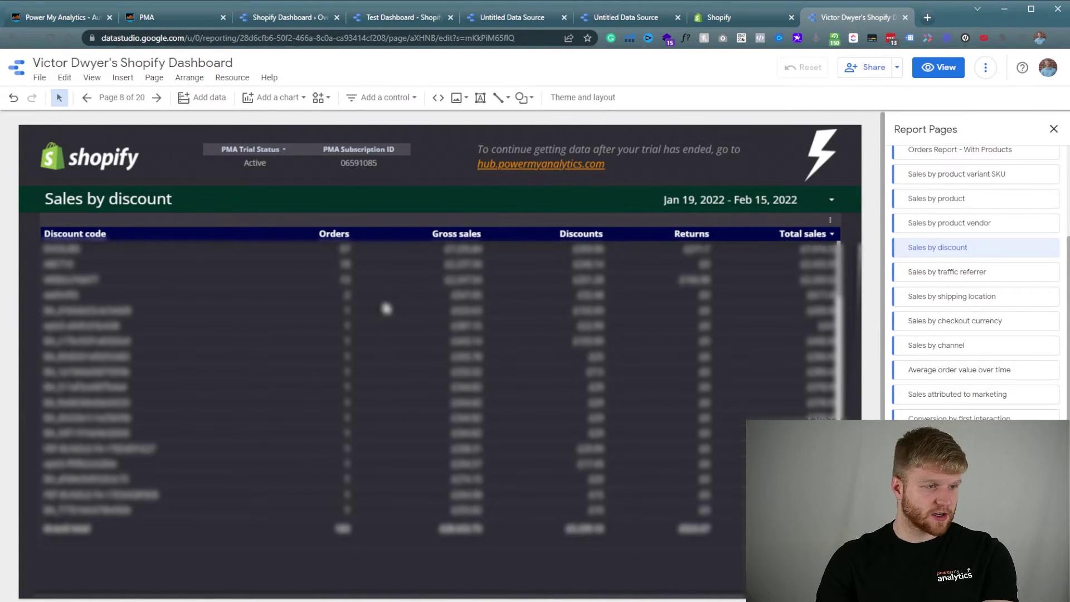
{"action": "left_click", "coordinate": [70, 194]}
{"action": "left_click", "coordinate": [153, 281], "text": "shift"}
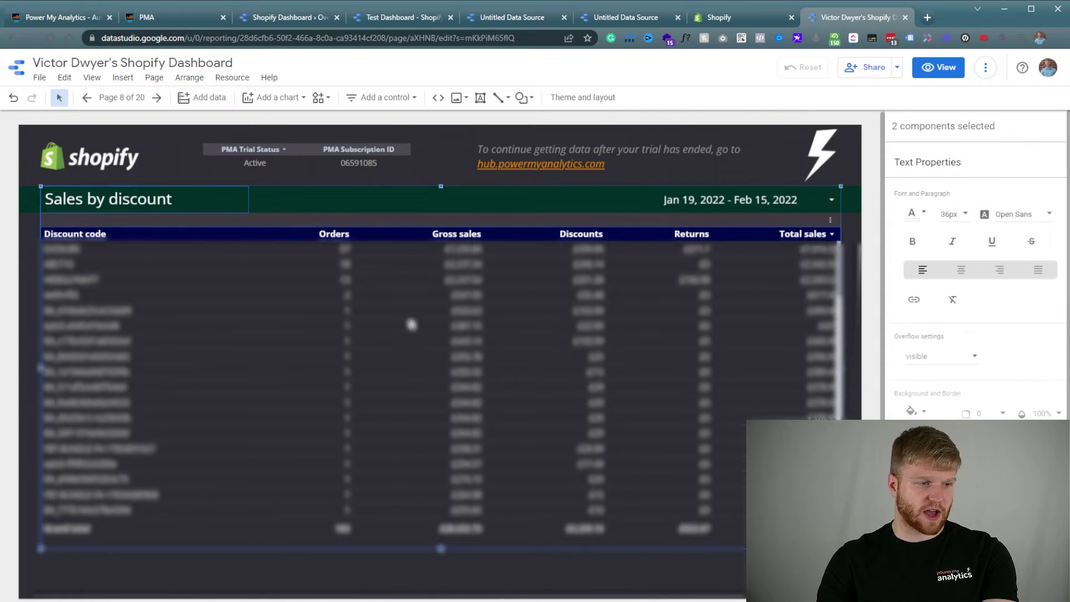
On the Overview page, drag the Sales by discount table below the Sales by product table.
{"action": "left_click", "coordinate": [103, 104]}
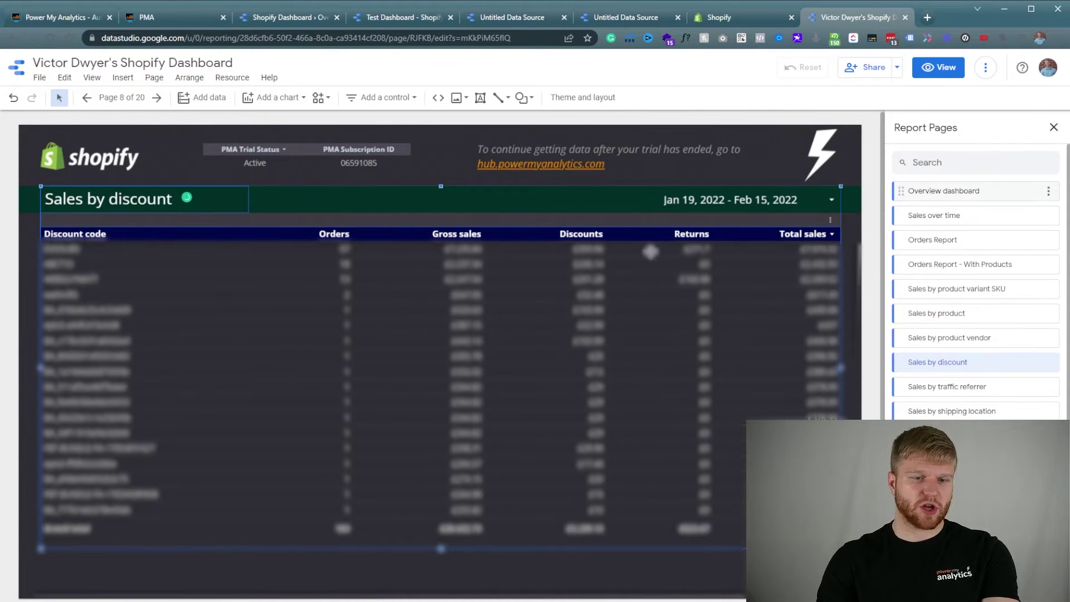
{"action": "left_click", "coordinate": [944, 190]}
{"action": "scroll", "coordinate": [356, 323], "scroll_direction": "down", "scroll_amount": 6}
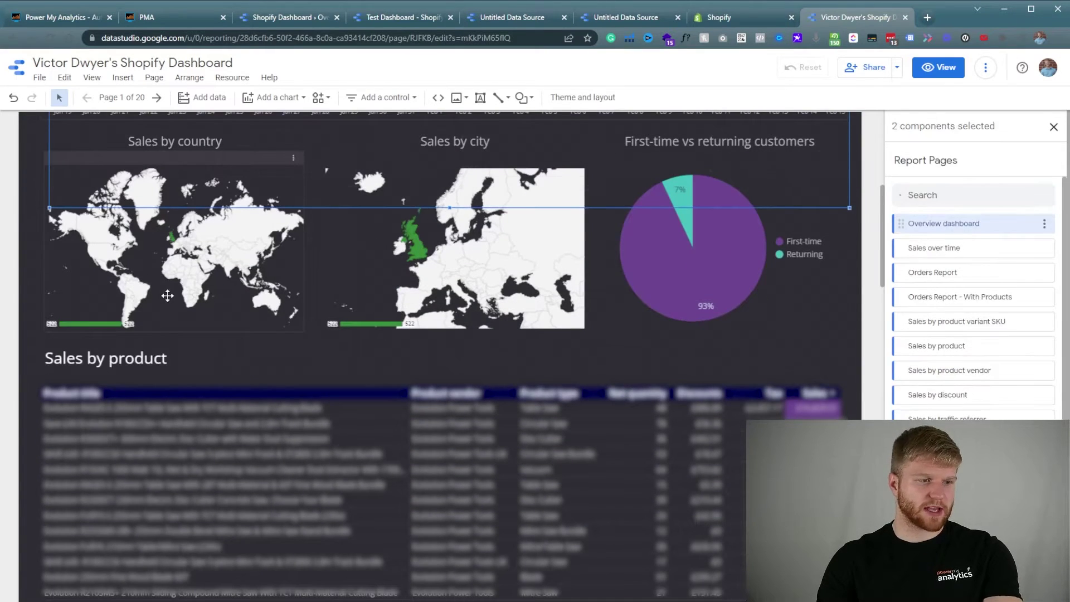
{"action": "left_click_drag", "start_coordinate": [69, 118], "coordinate": [74, 420]}
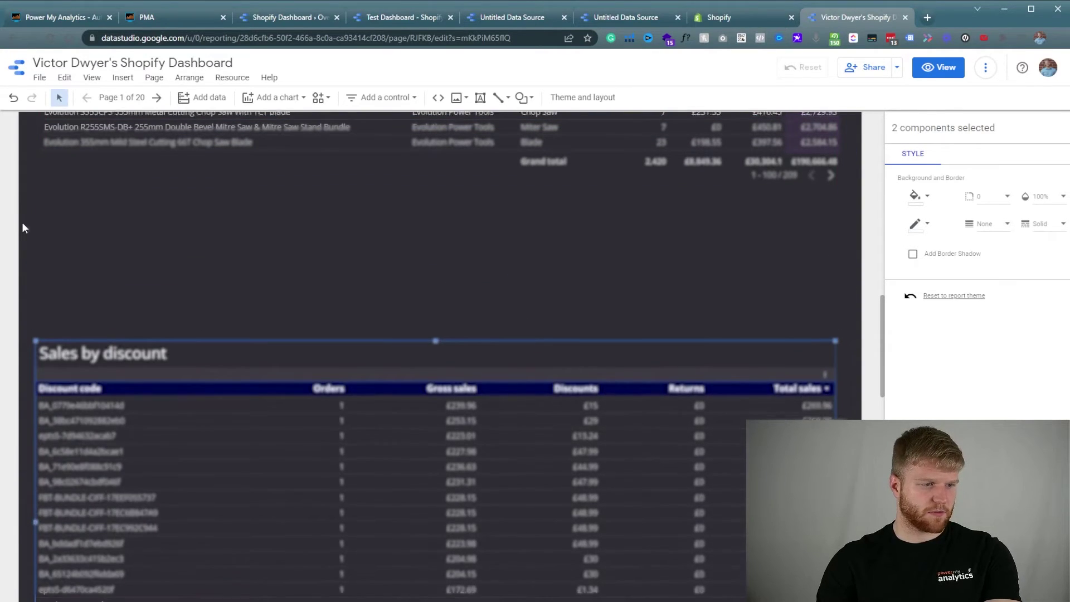
{"action": "scroll", "coordinate": [22, 227], "scroll_direction": "down", "scroll_amount": 2}
{"action": "scroll", "coordinate": [106, 394], "scroll_direction": "up", "scroll_amount": 1}
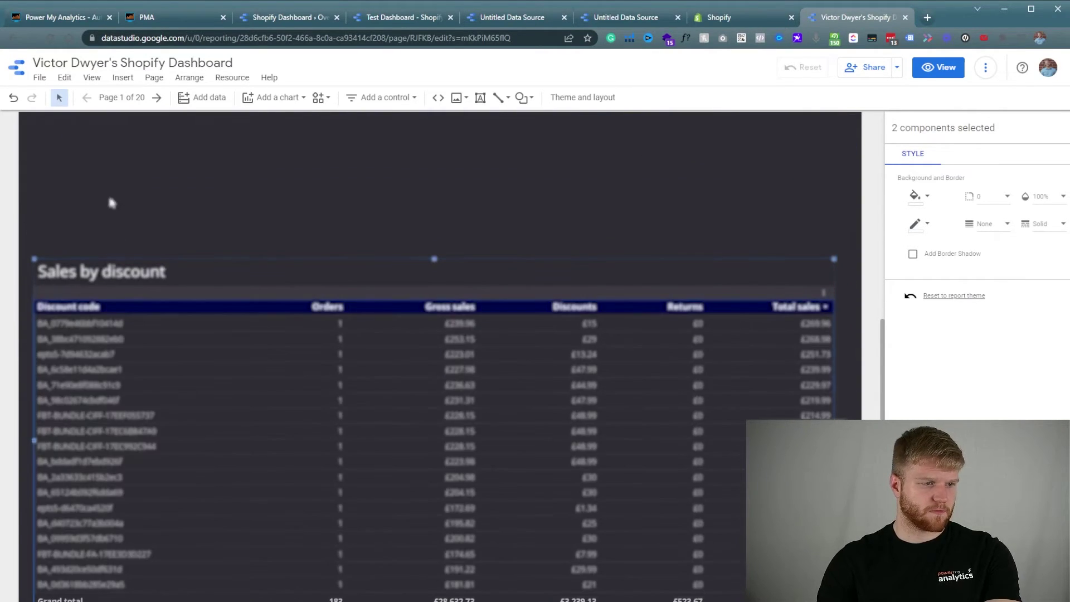
{"action": "scroll", "coordinate": [112, 202], "scroll_direction": "up", "scroll_amount": 8}
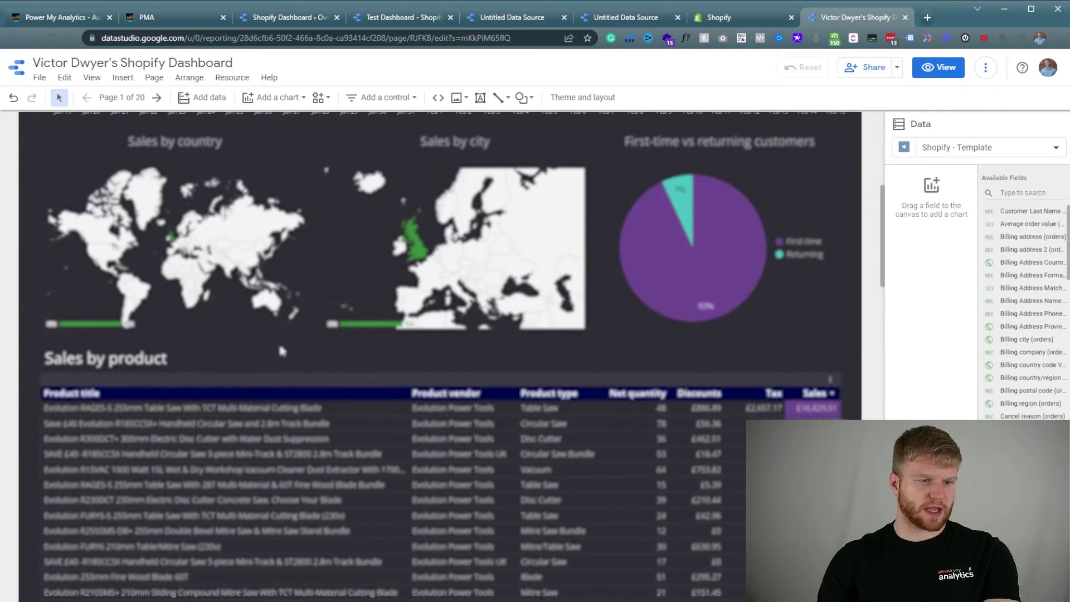
{"action": "scroll", "coordinate": [436, 358], "scroll_direction": "up", "scroll_amount": 6}
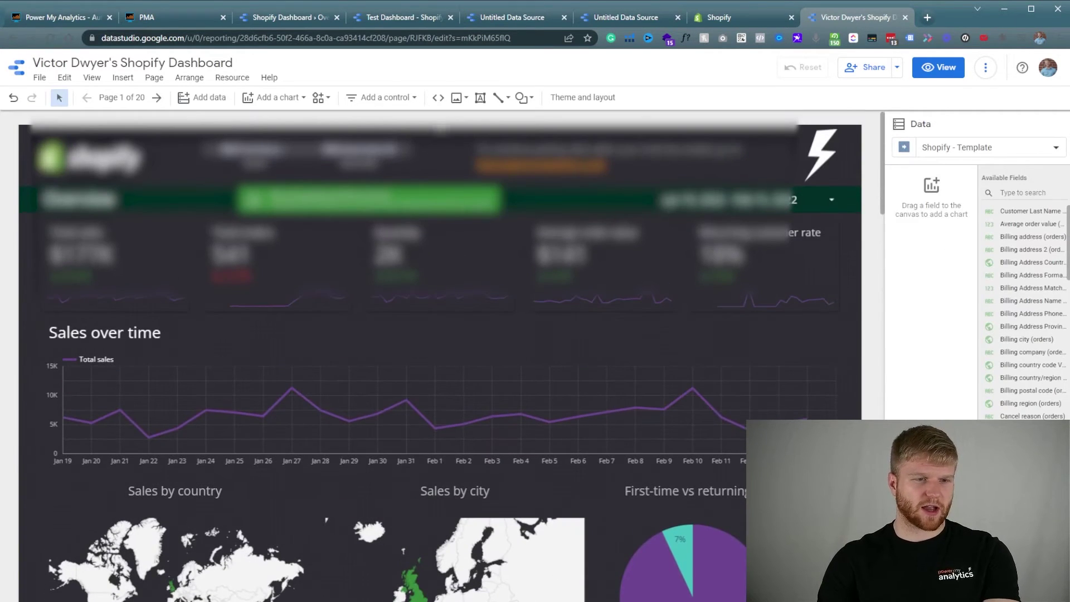
Browse the traffic referrer, shipping location, checkout currency, channel, average order value and marketing sales pages.
{"action": "left_click", "coordinate": [117, 98]}
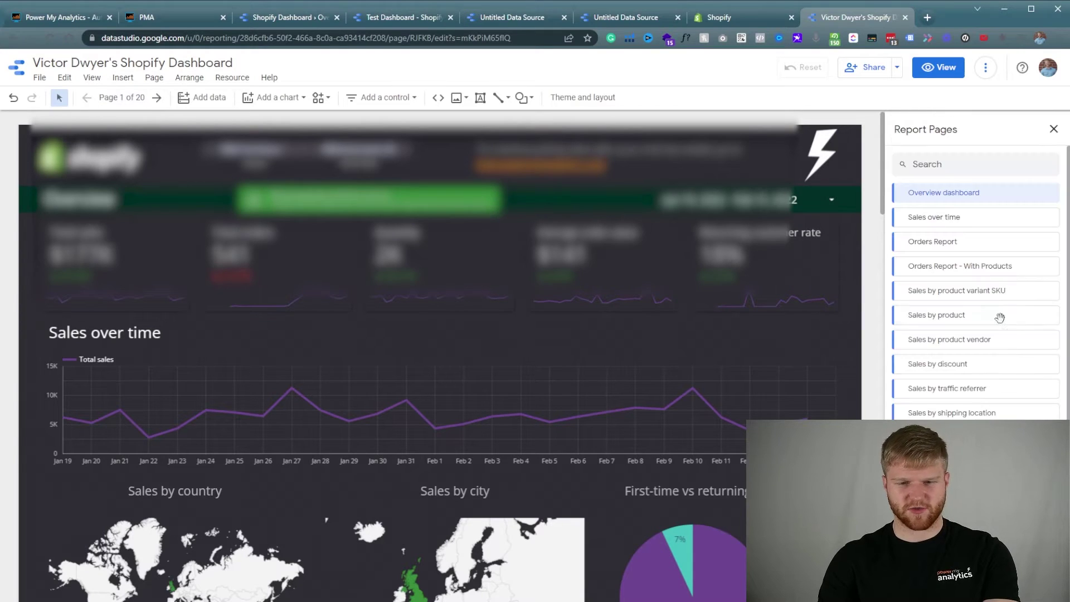
{"action": "scroll", "coordinate": [988, 329], "scroll_direction": "down", "scroll_amount": 2}
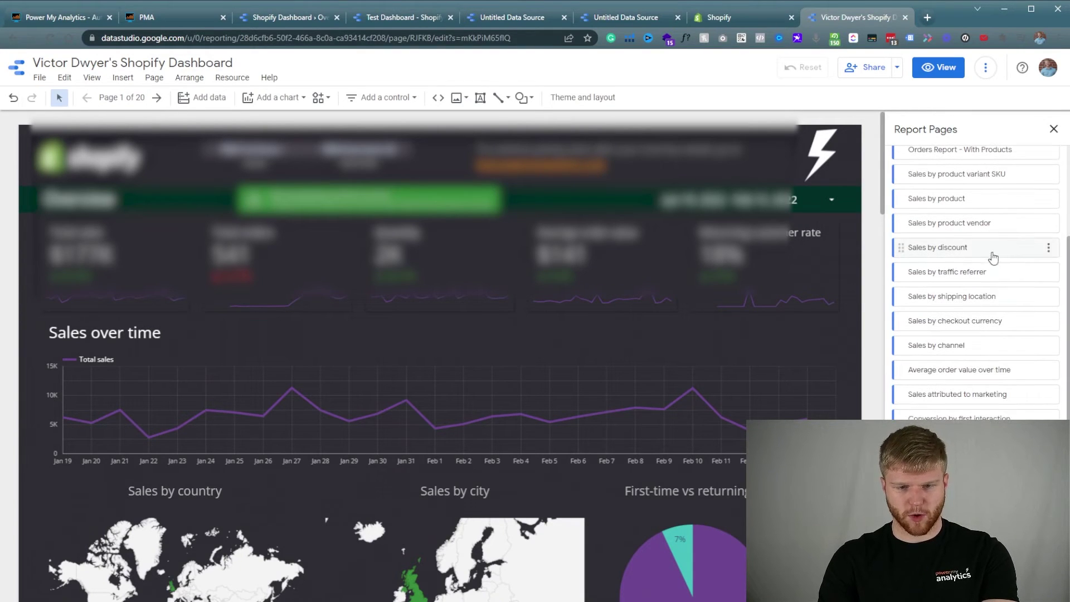
{"action": "left_click", "coordinate": [987, 273]}
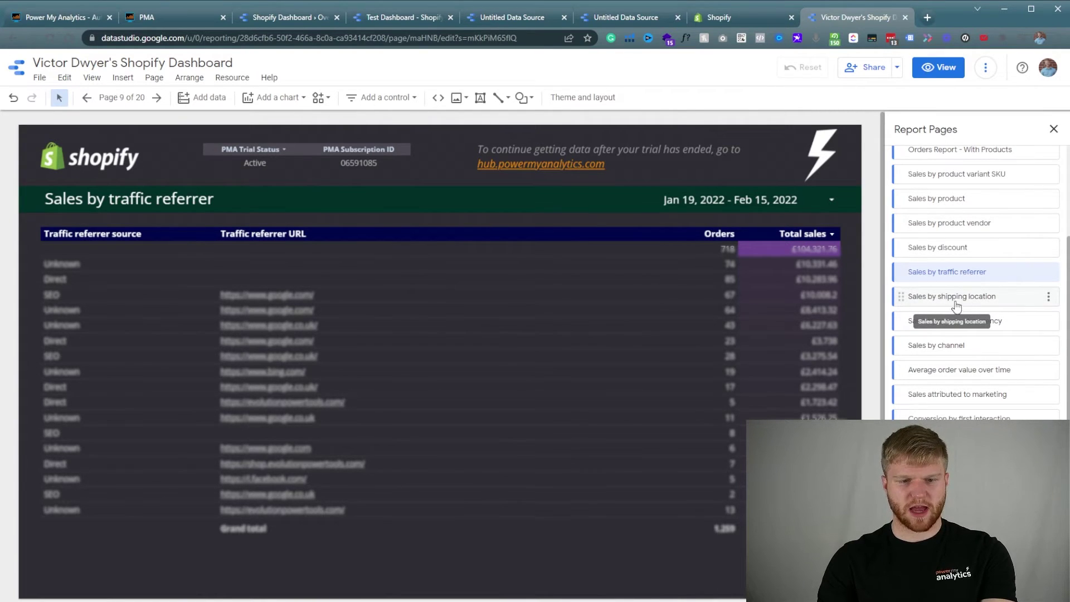
{"action": "left_click", "coordinate": [974, 302]}
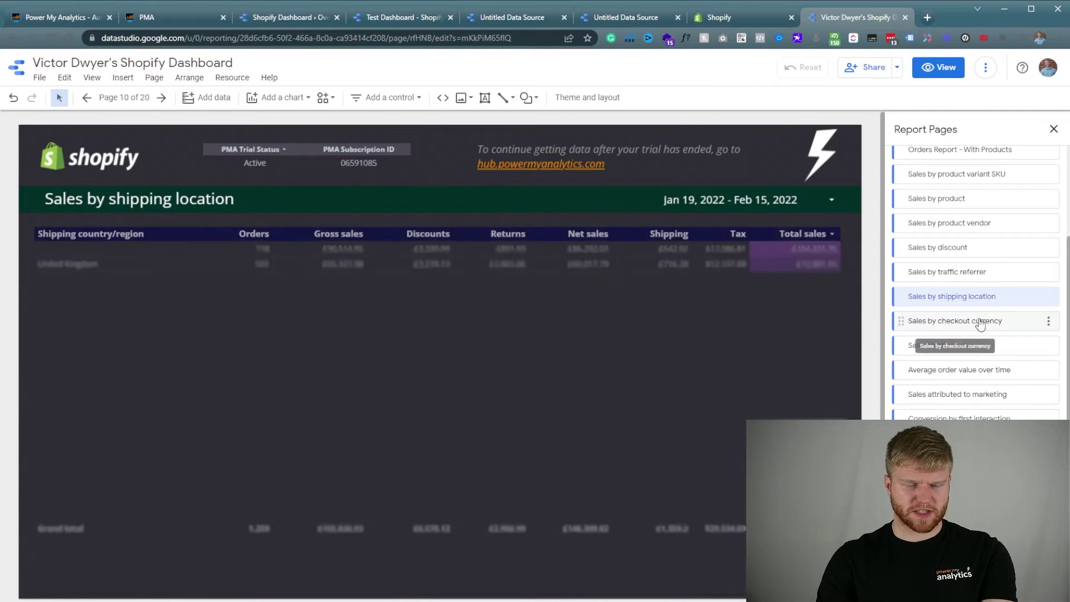
{"action": "left_click", "coordinate": [981, 323]}
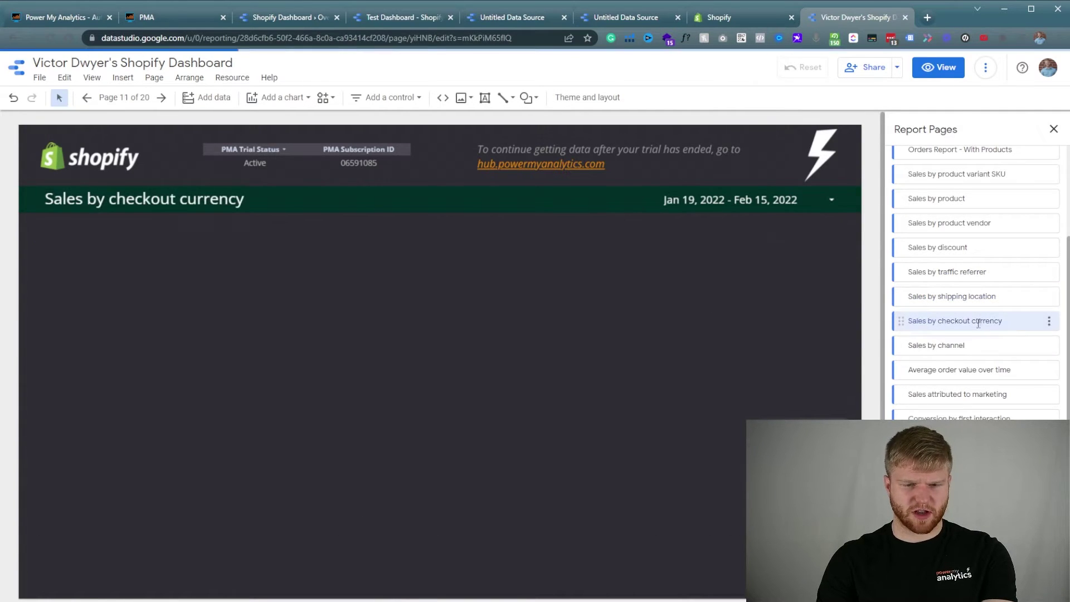
{"action": "left_click", "coordinate": [959, 349]}
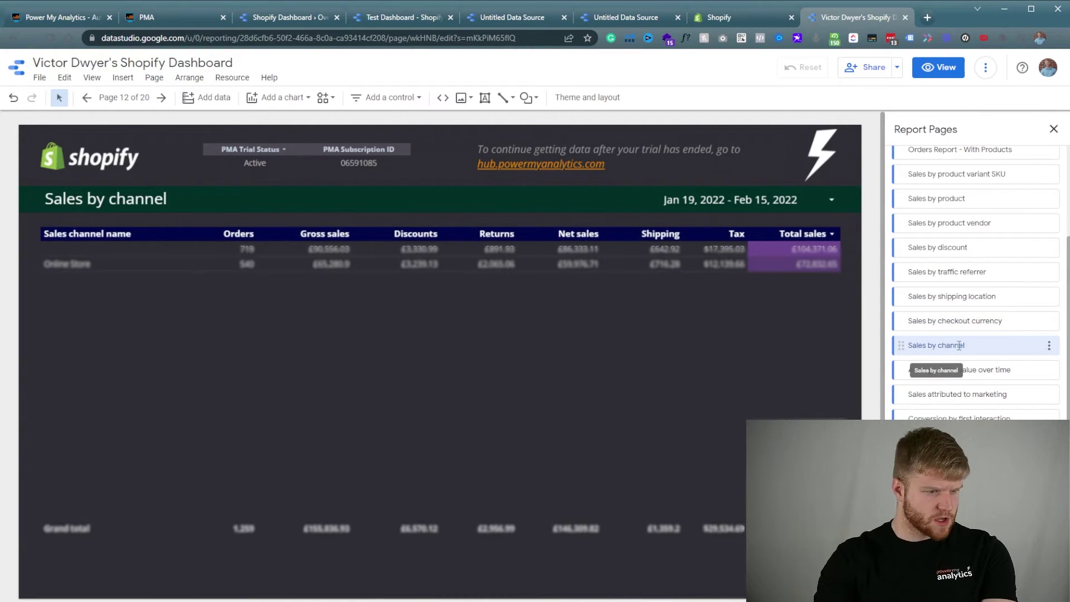
{"action": "scroll", "coordinate": [947, 392], "scroll_direction": "down", "scroll_amount": 1}
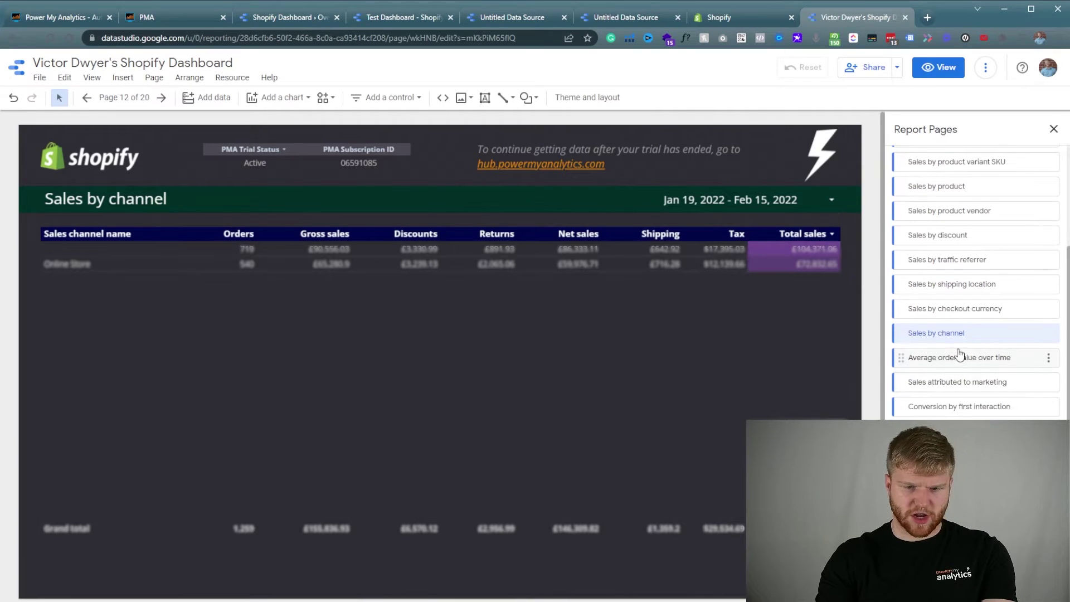
{"action": "left_click", "coordinate": [961, 360]}
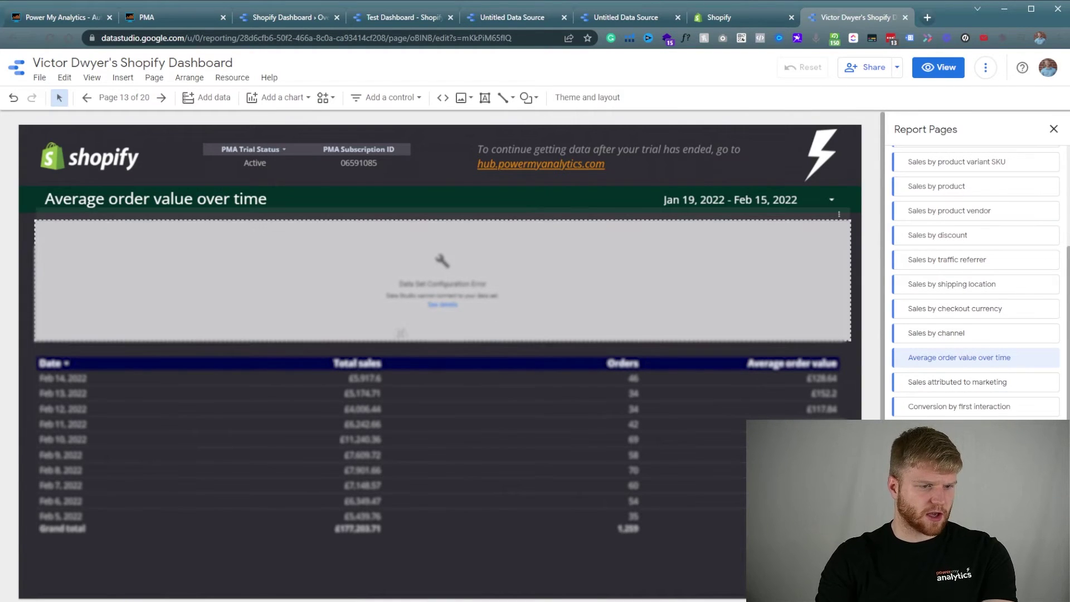
{"action": "left_click", "coordinate": [978, 384]}
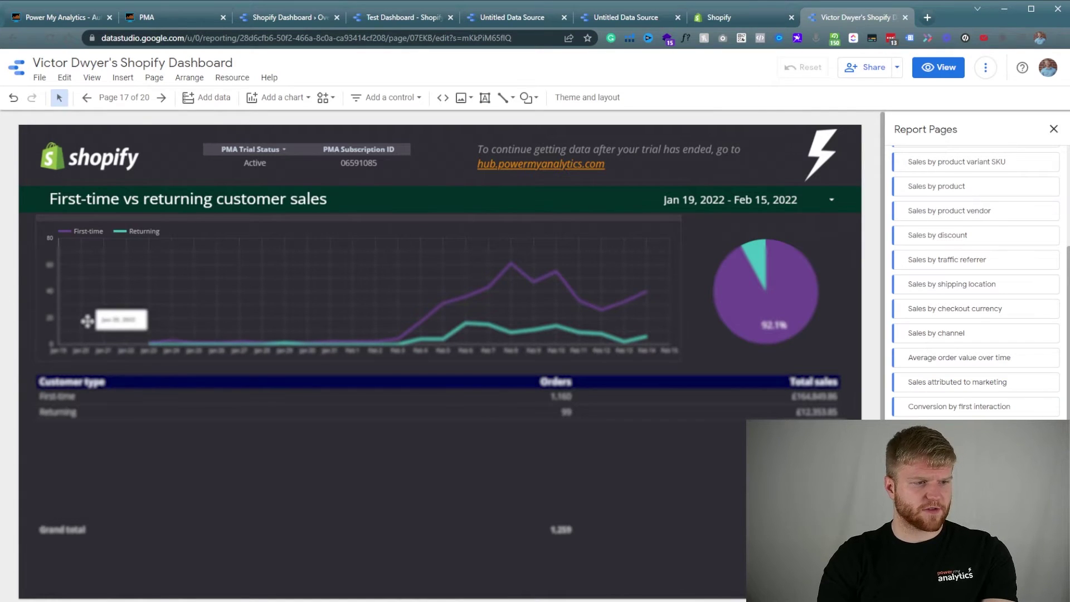
Select the First-time vs returning customer sales line chart with its title and return to Overview.
{"action": "left_click", "coordinate": [153, 202], "text": "shift"}
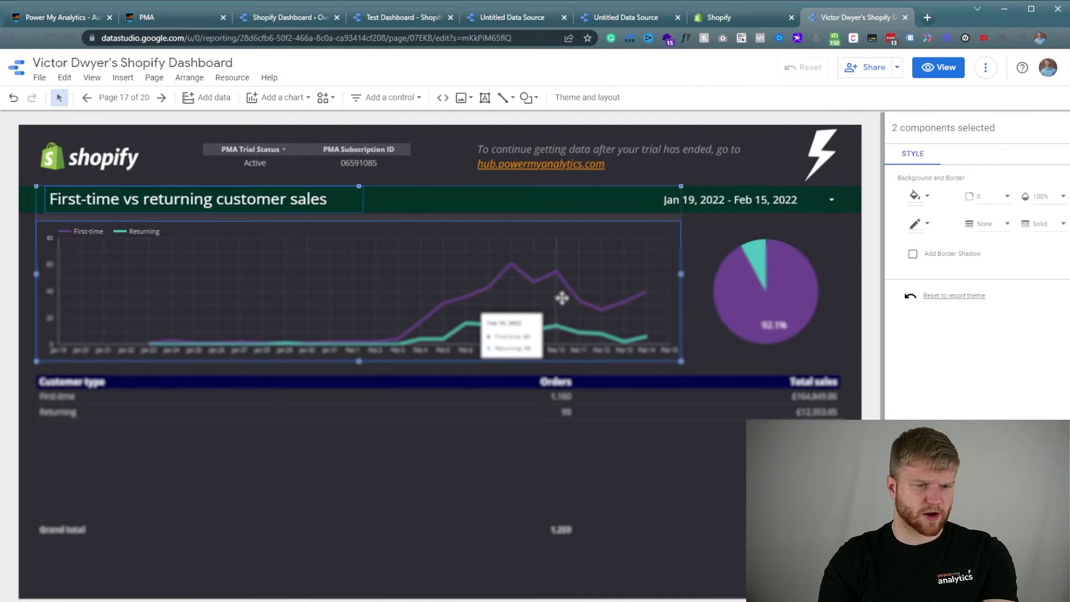
{"action": "scroll", "coordinate": [449, 499], "scroll_direction": "down", "scroll_amount": 1}
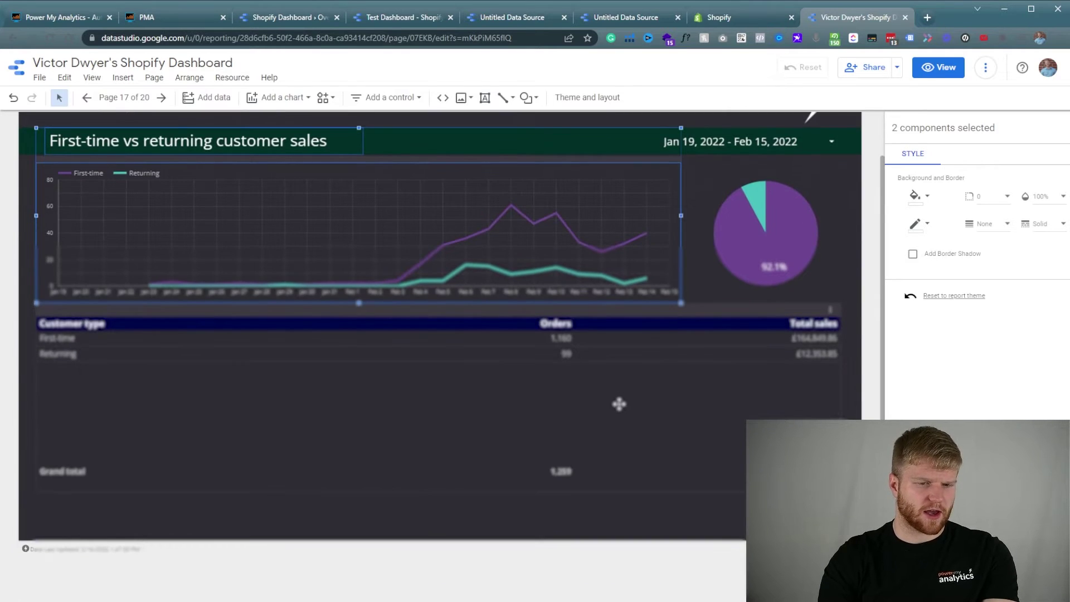
{"action": "left_click", "coordinate": [124, 97]}
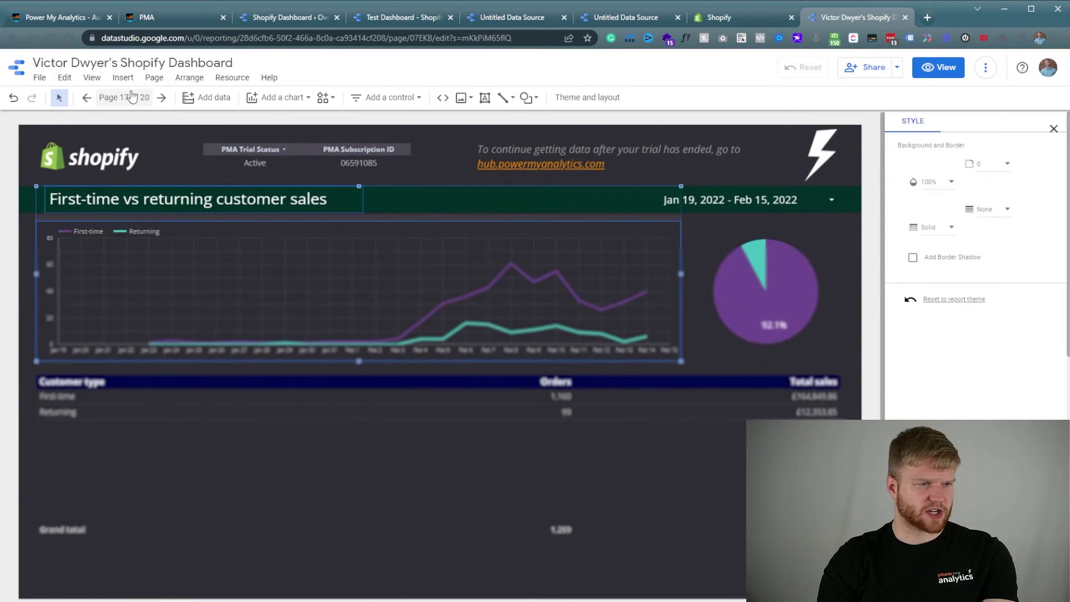
{"action": "left_click", "coordinate": [985, 195]}
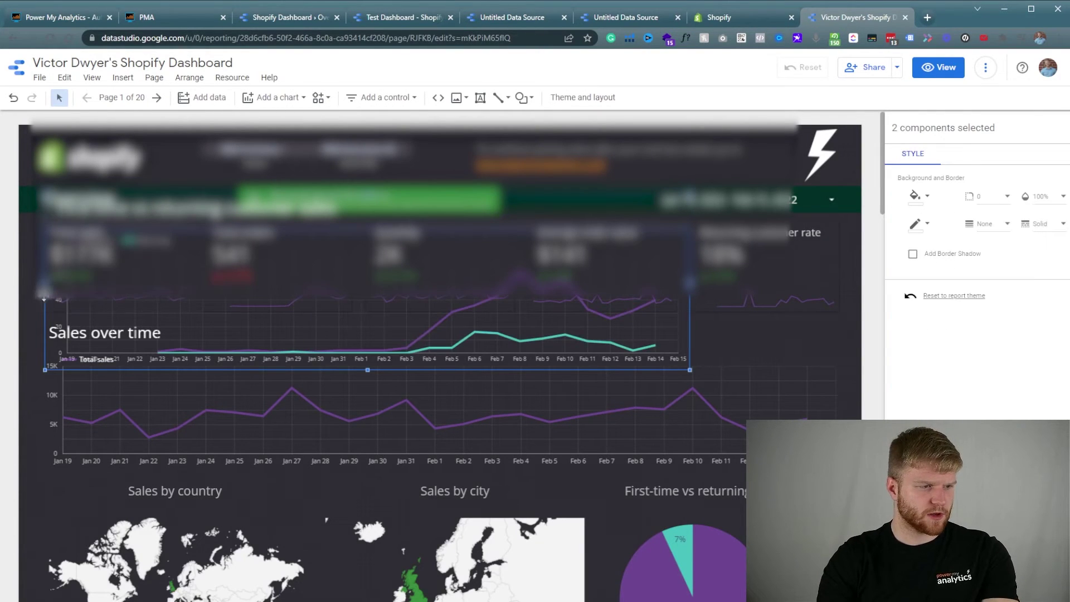
Place the pasted First-time vs returning chart below the Sales by product table and enlarge it.
{"action": "left_click_drag", "start_coordinate": [89, 312], "coordinate": [36, 375]}
{"action": "scroll", "coordinate": [38, 310], "scroll_direction": "down", "scroll_amount": 3}
{"action": "left_click_drag", "start_coordinate": [37, 310], "coordinate": [118, 468]}
{"action": "scroll", "coordinate": [28, 401], "scroll_direction": "down", "scroll_amount": 3}
{"action": "scroll", "coordinate": [27, 278], "scroll_direction": "down", "scroll_amount": 3}
{"action": "scroll", "coordinate": [34, 403], "scroll_direction": "down", "scroll_amount": 3}
{"action": "scroll", "coordinate": [109, 387], "scroll_direction": "down", "scroll_amount": 3}
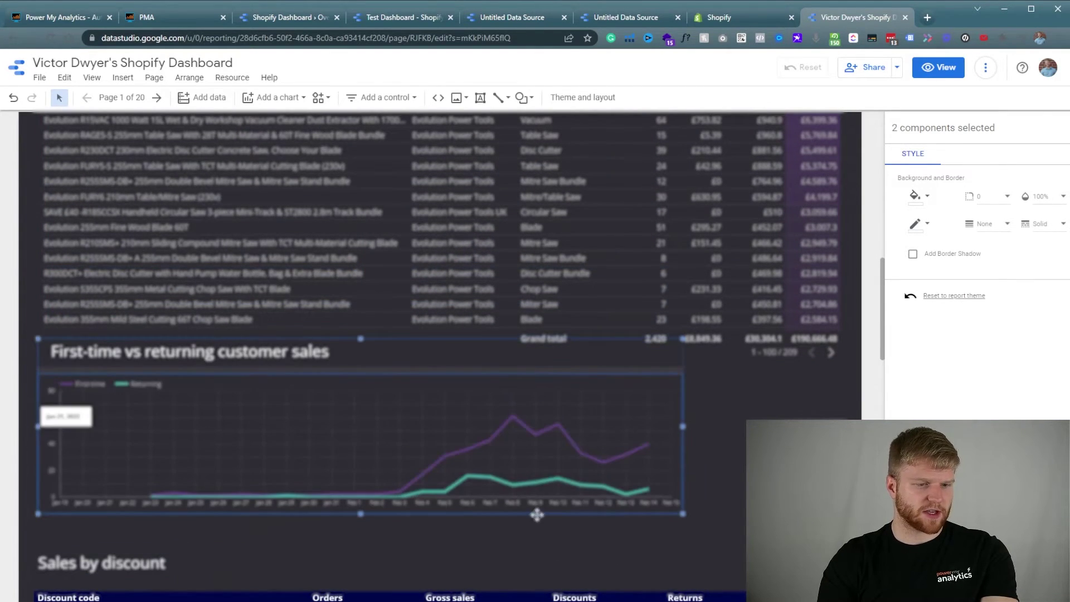
{"action": "left_click_drag", "start_coordinate": [681, 513], "coordinate": [832, 551]}
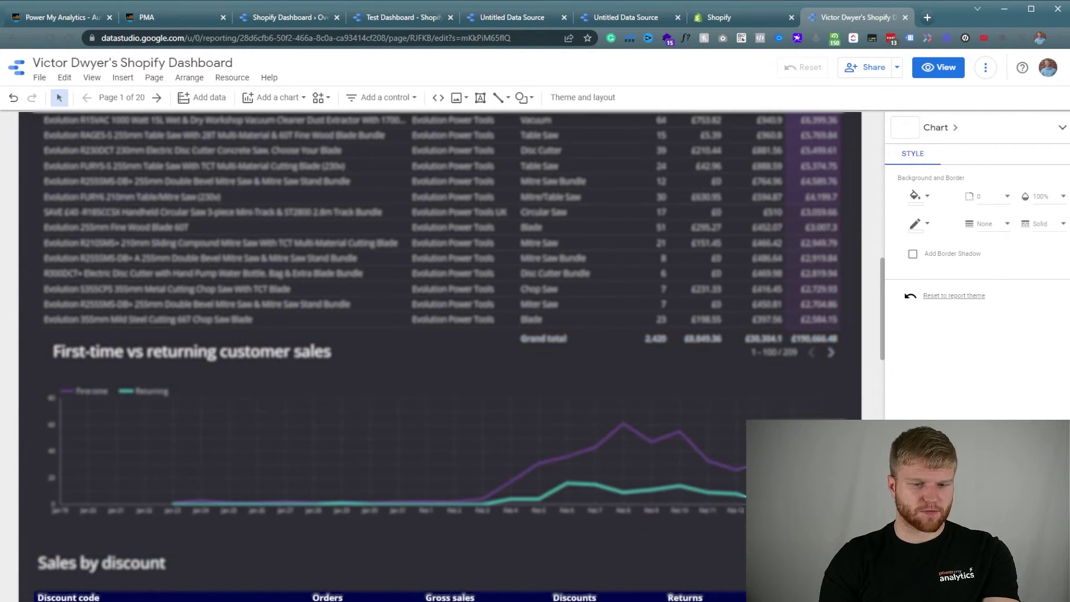
{"action": "key", "text": "Escape"}
{"action": "scroll", "coordinate": [308, 308], "scroll_direction": "up", "scroll_amount": 2}
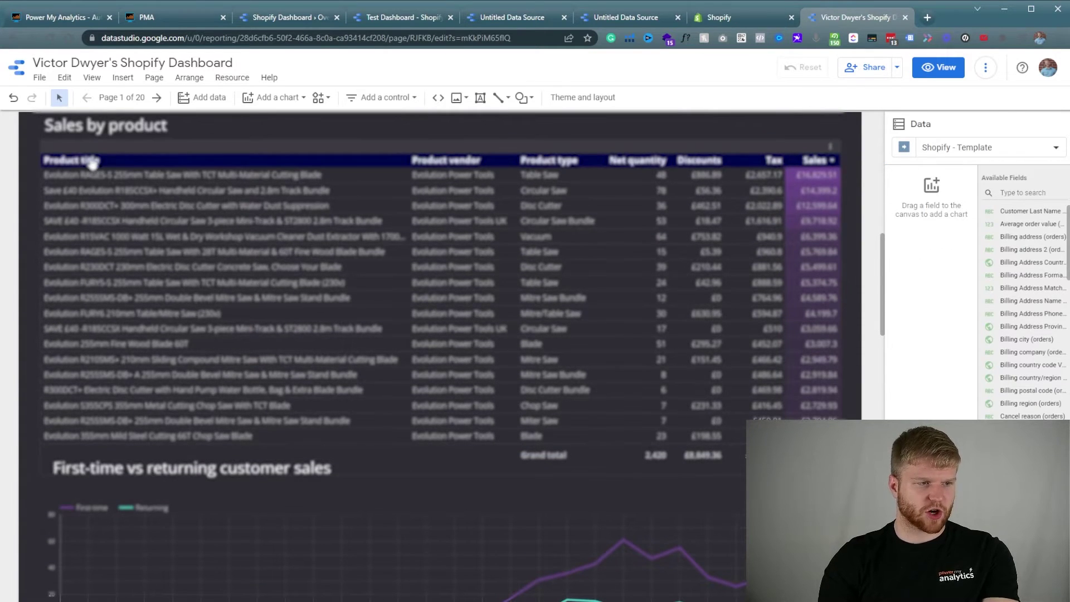
Scroll through the Overview dashboard to review its layout.
{"action": "scroll", "coordinate": [22, 244], "scroll_direction": "down", "scroll_amount": 3}
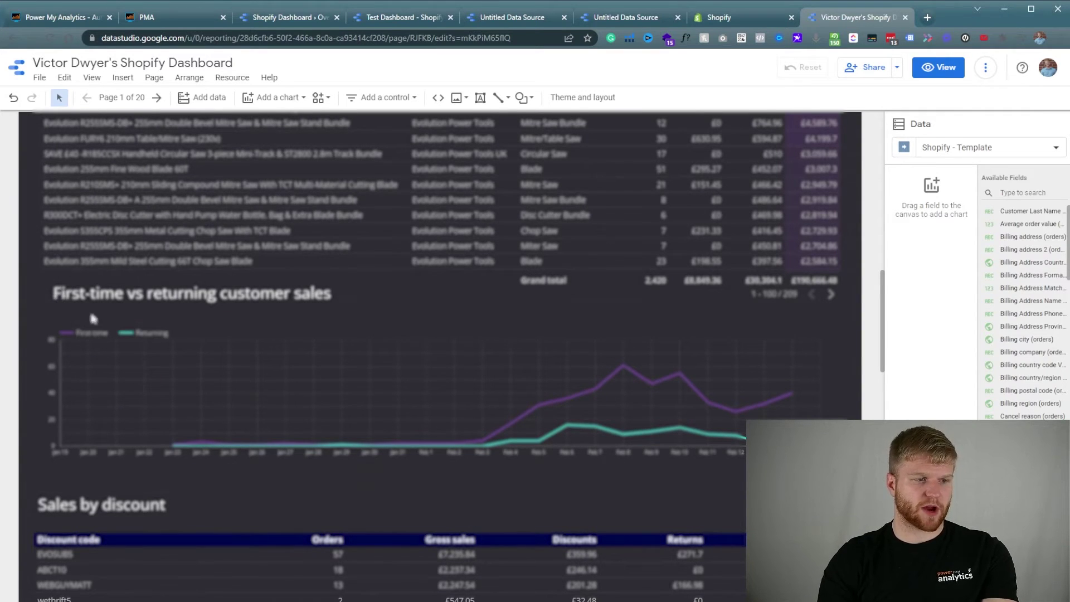
{"action": "scroll", "coordinate": [93, 318], "scroll_direction": "up", "scroll_amount": 2}
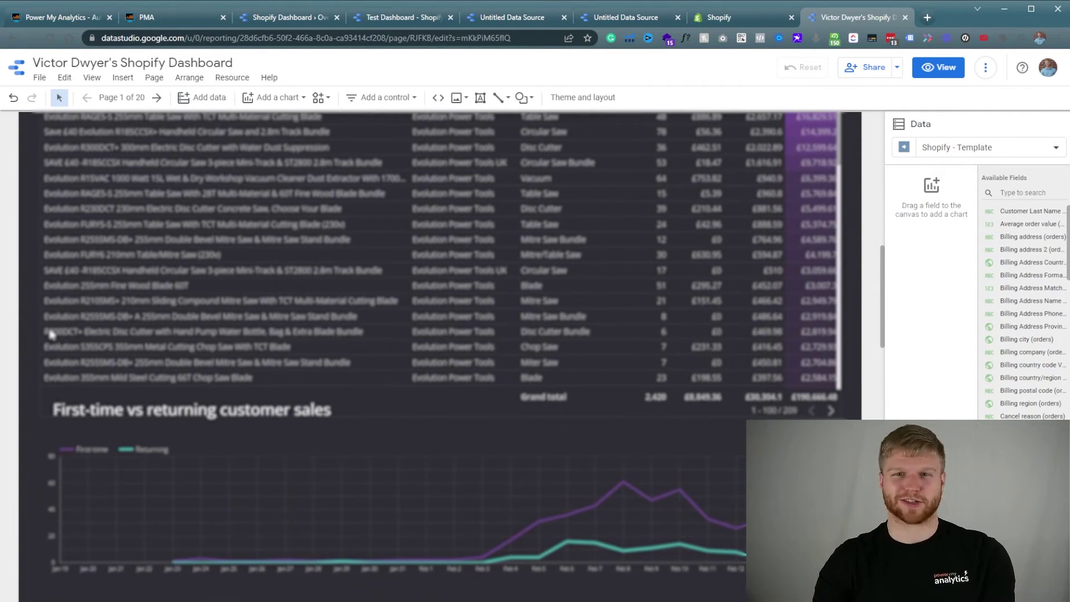
{"action": "scroll", "coordinate": [37, 312], "scroll_direction": "up", "scroll_amount": 10}
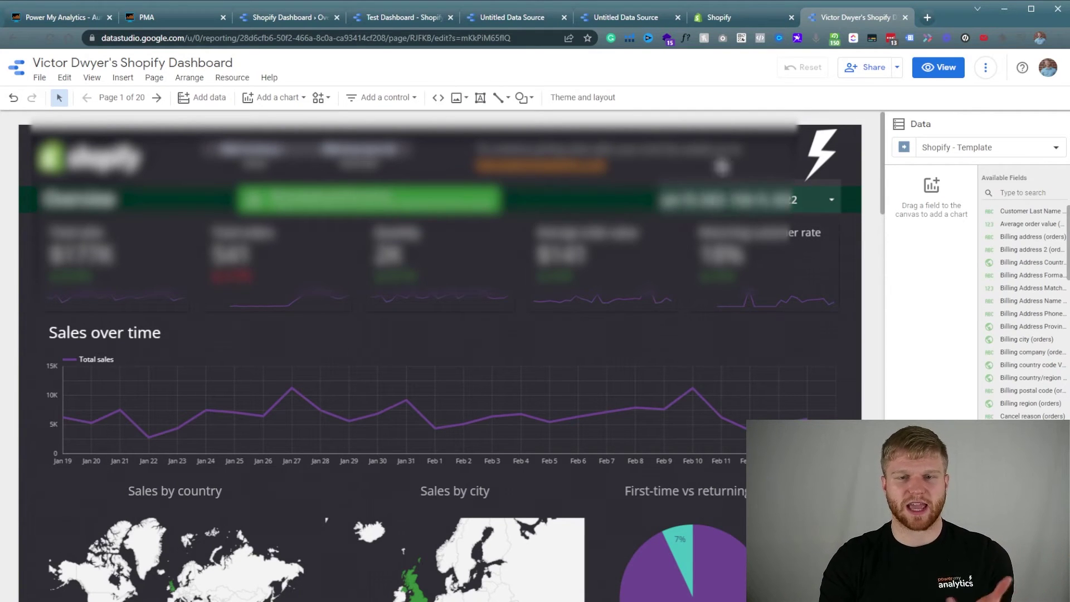
{"action": "scroll", "coordinate": [628, 318], "scroll_direction": "down", "scroll_amount": 5}
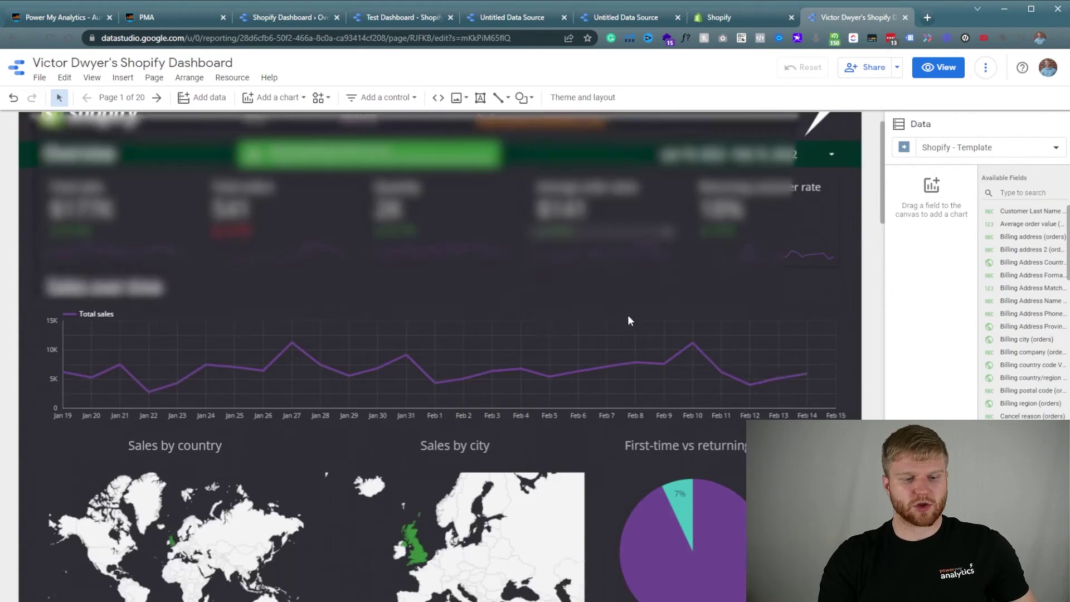
{"action": "scroll", "coordinate": [573, 424], "scroll_direction": "down", "scroll_amount": 2}
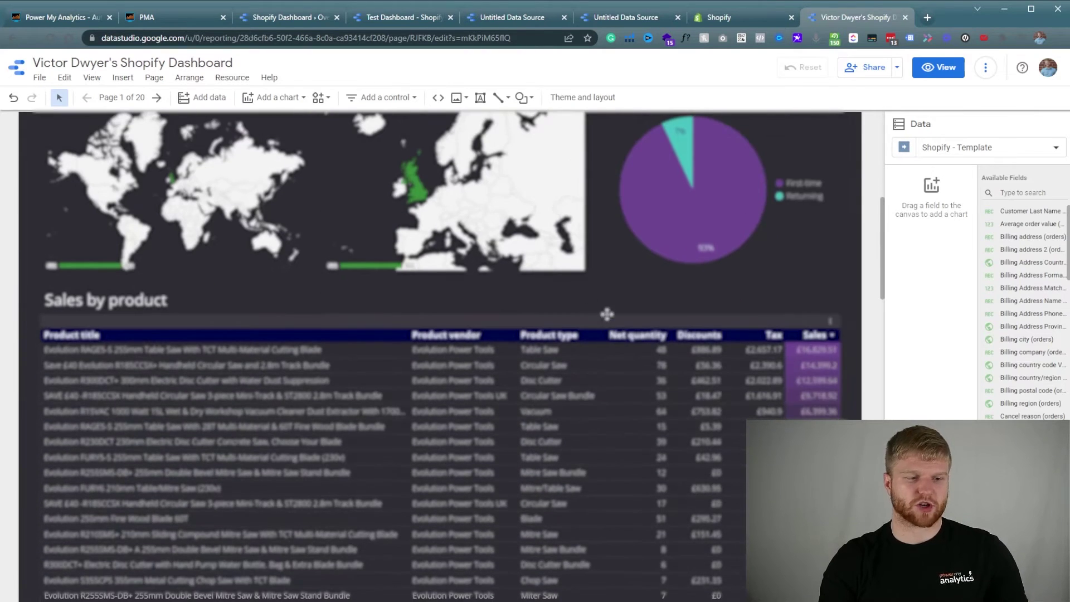
{"action": "scroll", "coordinate": [613, 279], "scroll_direction": "up", "scroll_amount": 2}
Check the Shopify store's user permissions, then return to the report's page list.
{"action": "left_click", "coordinate": [735, 21]}
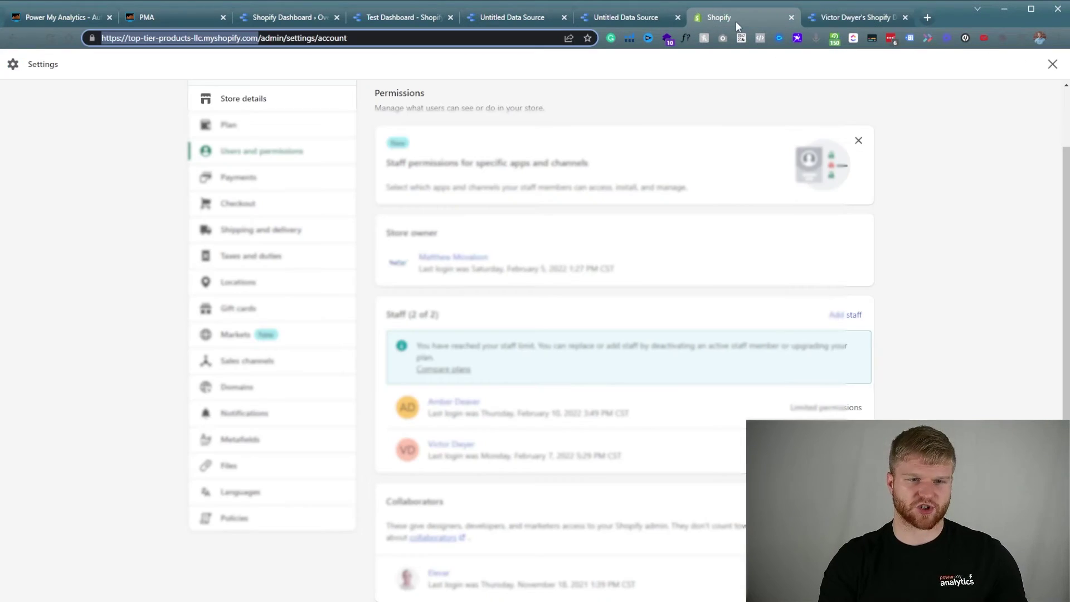
{"action": "left_click", "coordinate": [835, 17]}
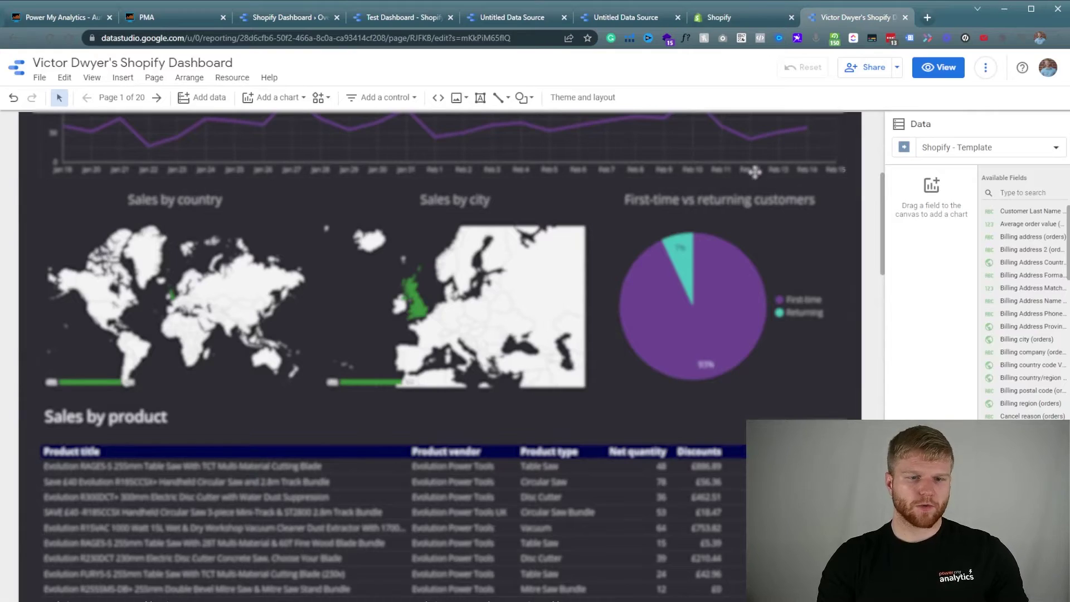
{"action": "left_click", "coordinate": [134, 105]}
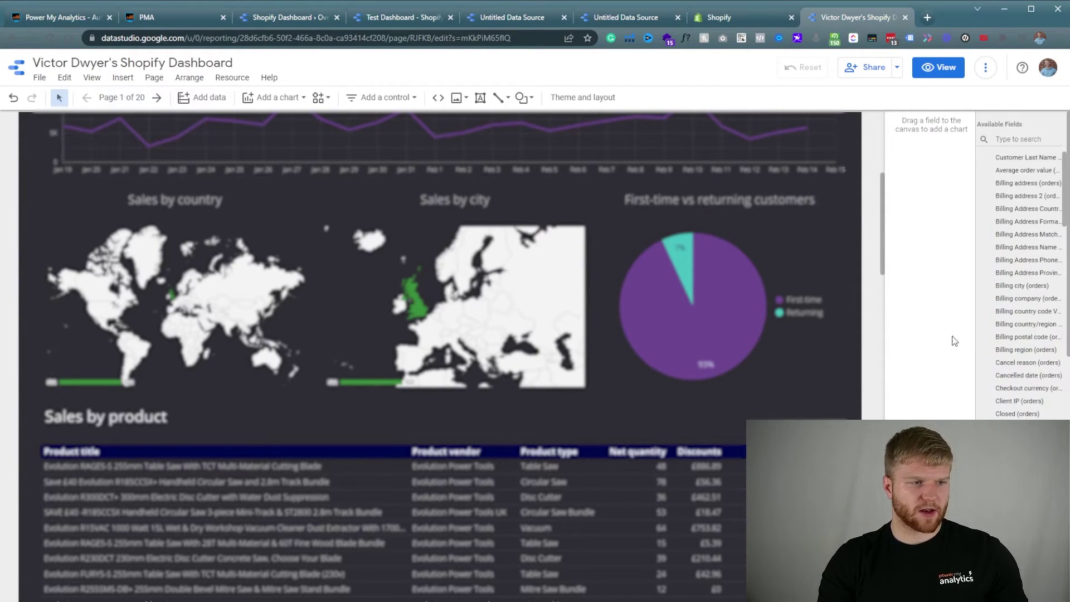
Open the Inventory page (18 of 20) and select both the product and variant inventory tables.
{"action": "scroll", "coordinate": [1003, 363], "scroll_direction": "down", "scroll_amount": 3}
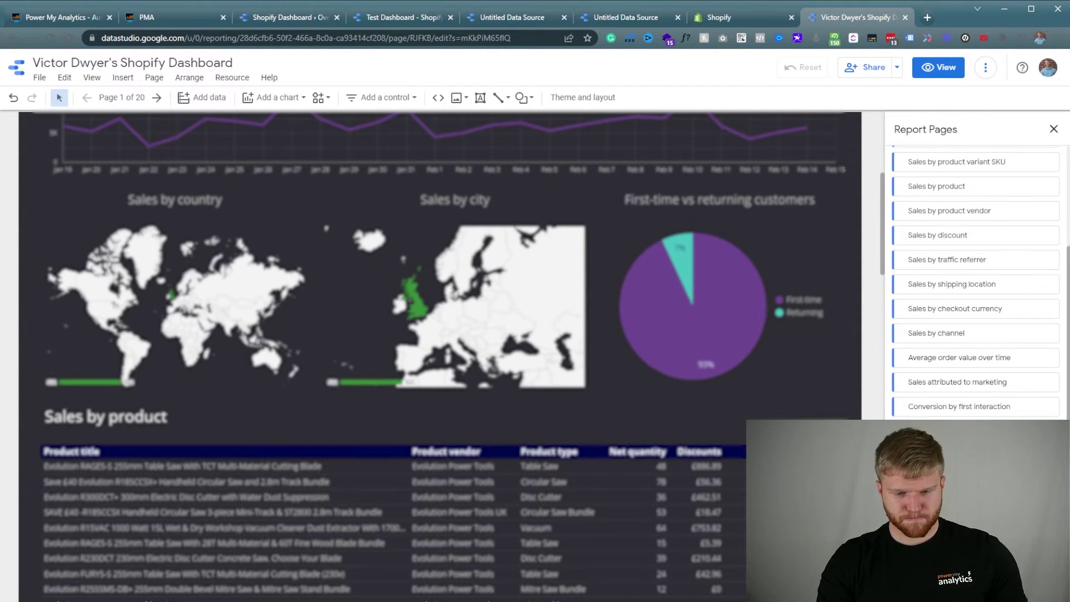
{"action": "left_click", "coordinate": [975, 430]}
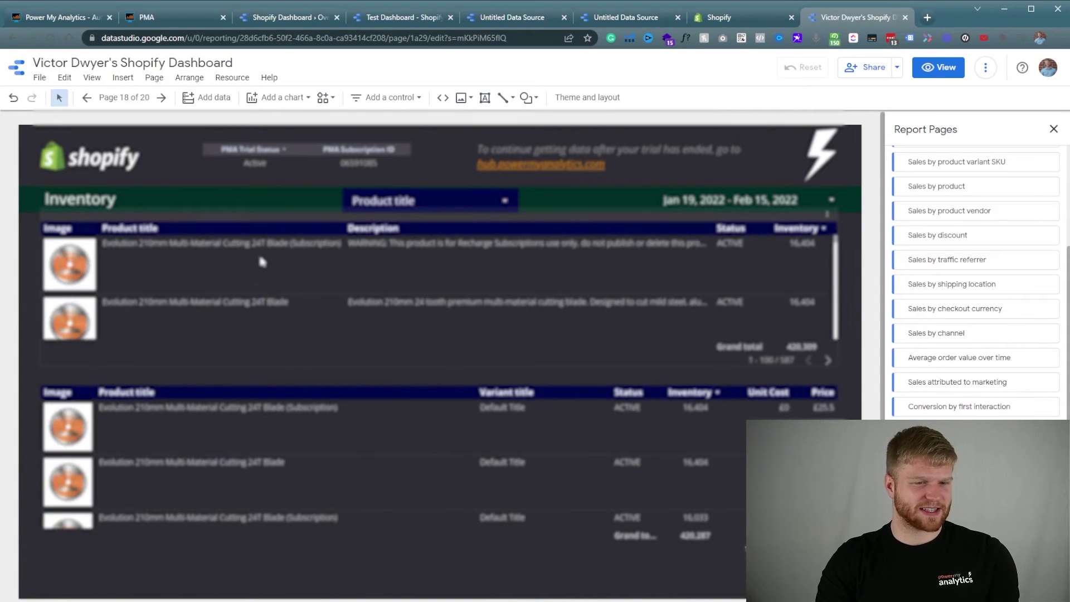
{"action": "scroll", "coordinate": [587, 276], "scroll_direction": "down", "scroll_amount": 2}
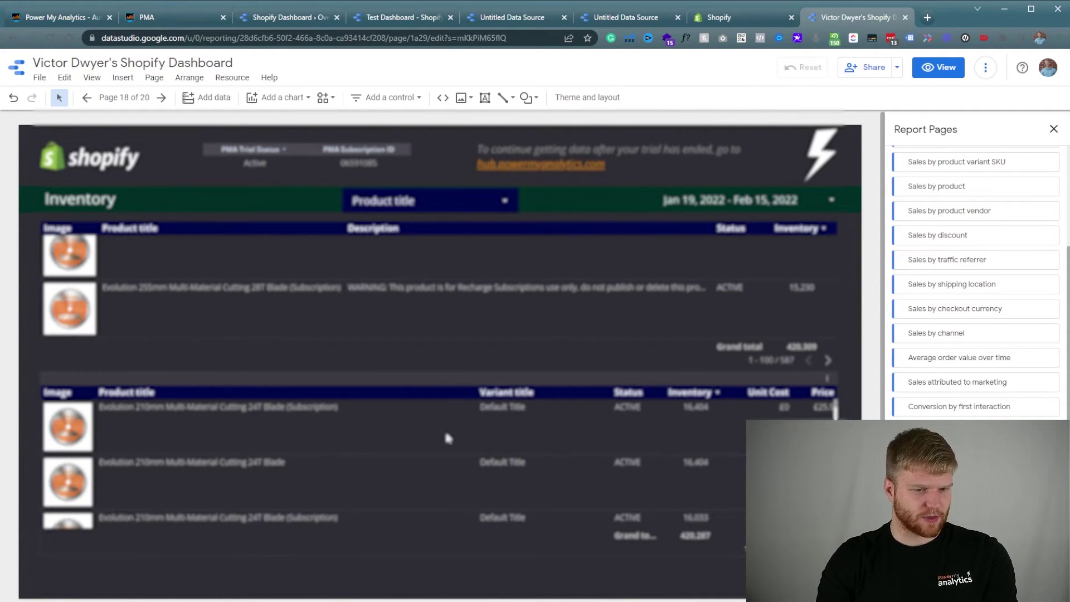
{"action": "scroll", "coordinate": [448, 438], "scroll_direction": "down", "scroll_amount": 5}
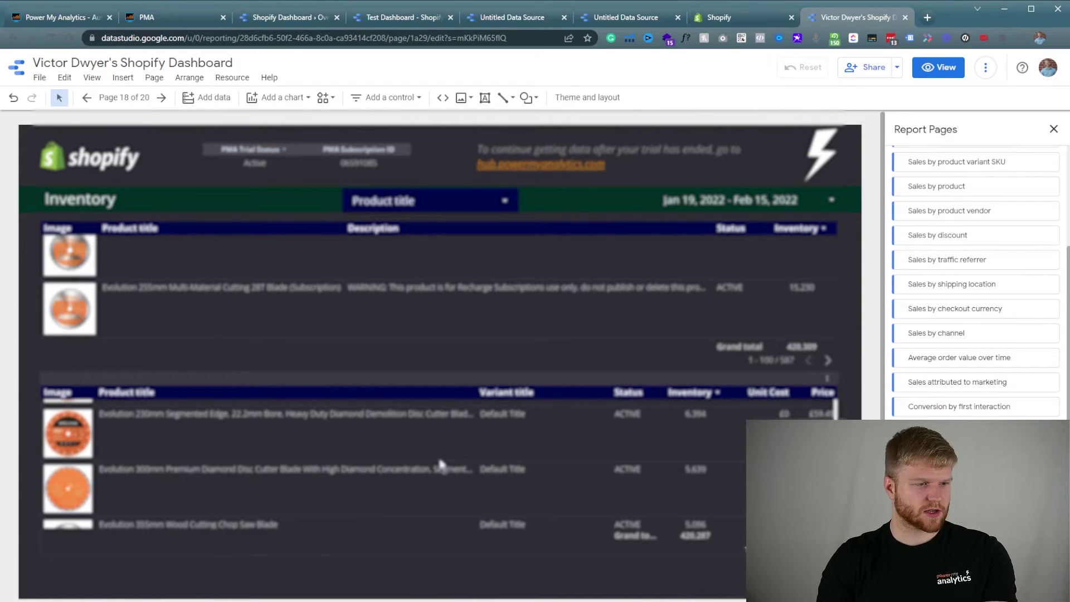
{"action": "scroll", "coordinate": [442, 463], "scroll_direction": "up", "scroll_amount": 5}
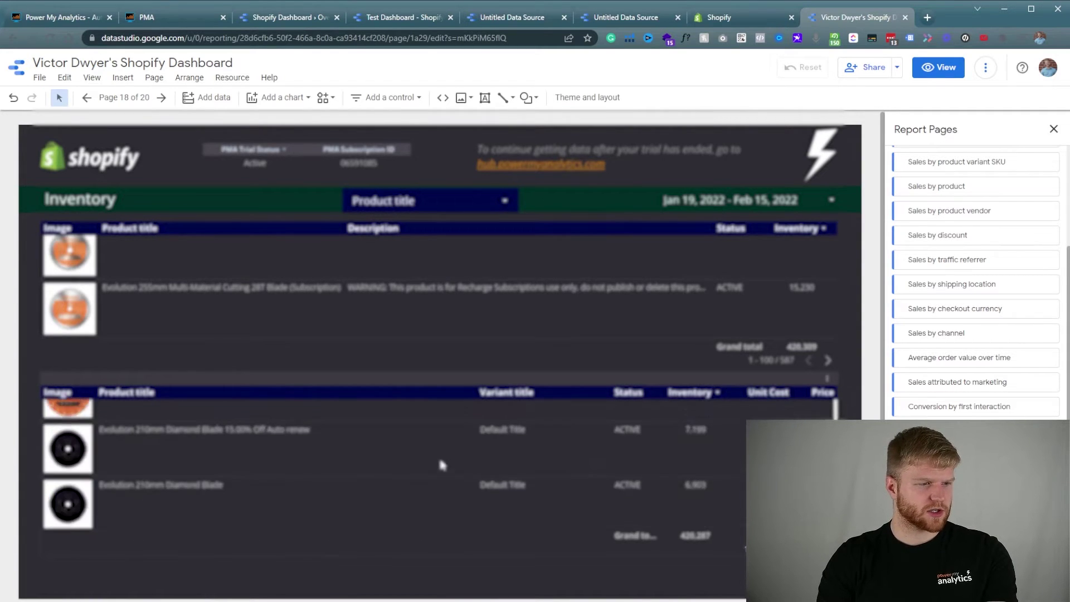
{"action": "left_click", "coordinate": [452, 288]}
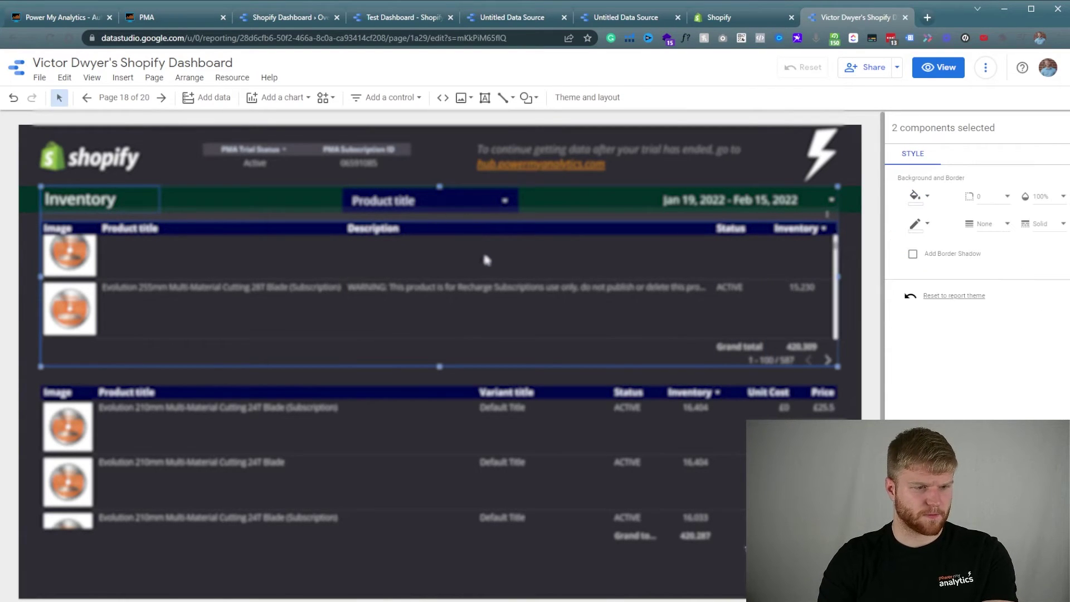
{"action": "left_click", "coordinate": [468, 493]}
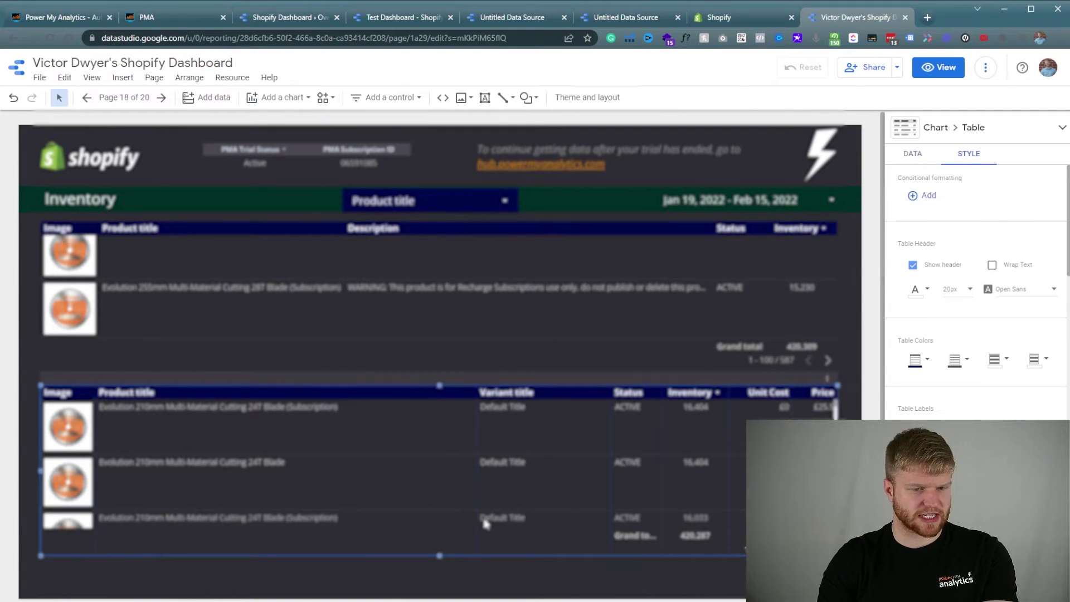
{"action": "left_click", "coordinate": [358, 355]}
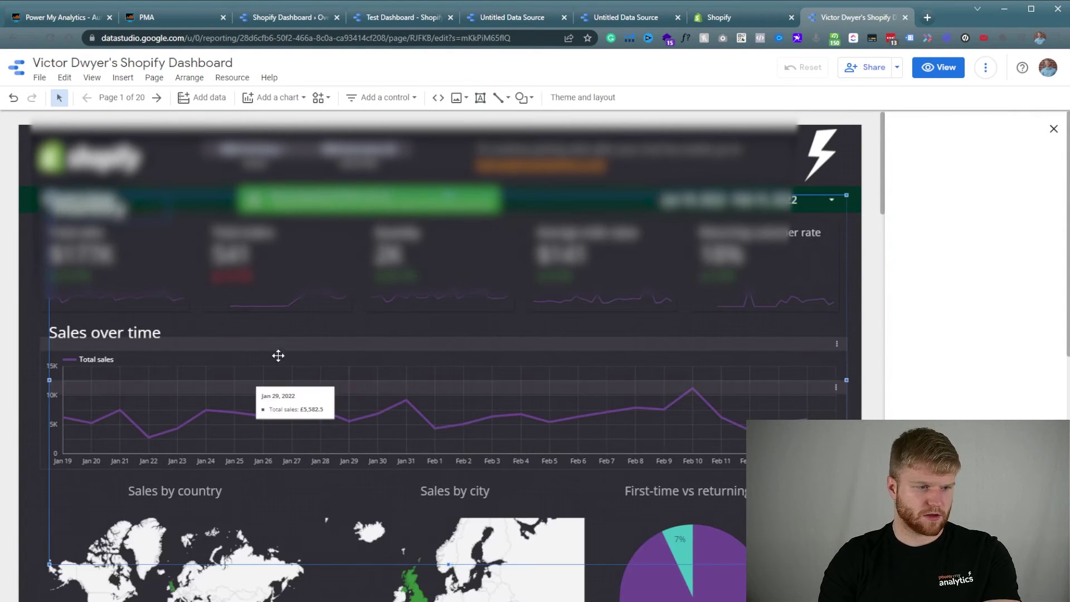
Paste the Inventory tables onto Overview and place them below the Sales by discount table.
{"action": "key", "text": "ctrl+v"}
{"action": "left_click_drag", "start_coordinate": [160, 329], "coordinate": [122, 266]}
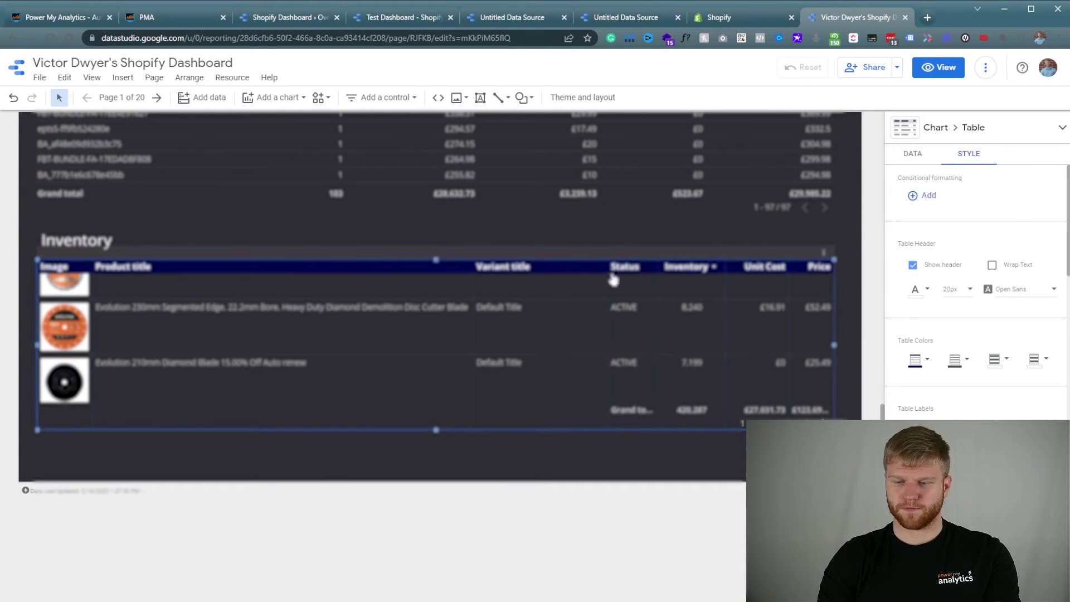
{"action": "key", "text": "Escape"}
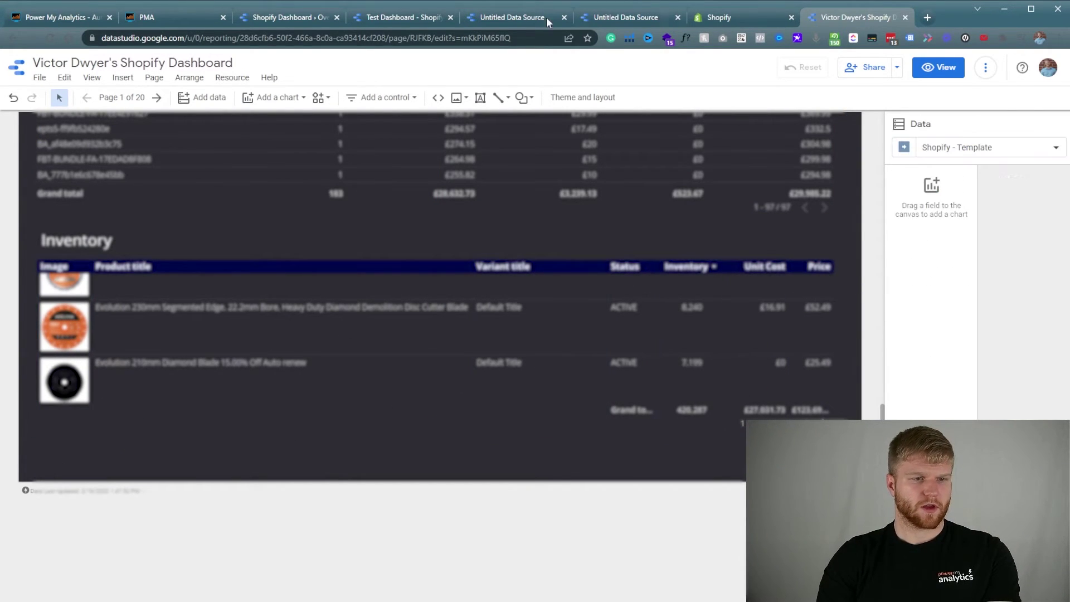
{"action": "left_click", "coordinate": [133, 101]}
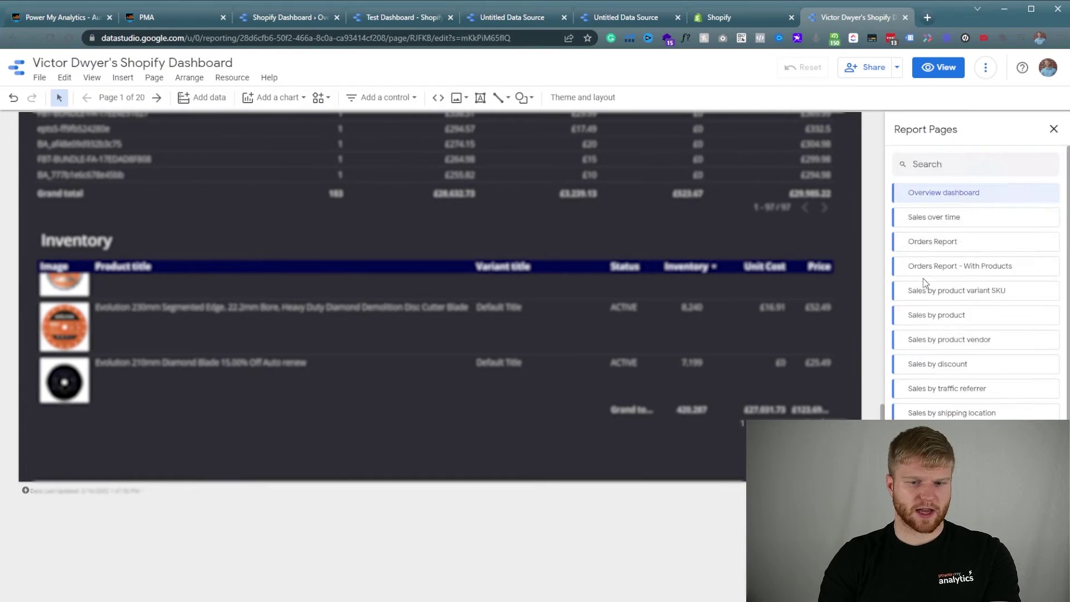
{"action": "scroll", "coordinate": [923, 278], "scroll_direction": "down", "scroll_amount": 3}
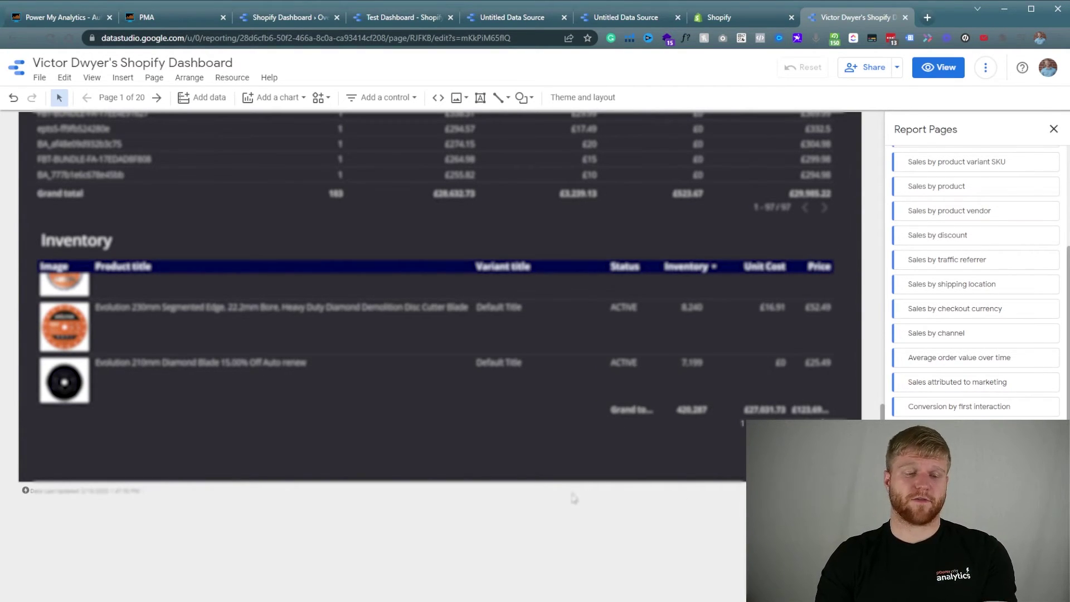
{"action": "scroll", "coordinate": [665, 455], "scroll_direction": "up", "scroll_amount": 10}
{"action": "scroll", "coordinate": [664, 454], "scroll_direction": "up", "scroll_amount": 10}
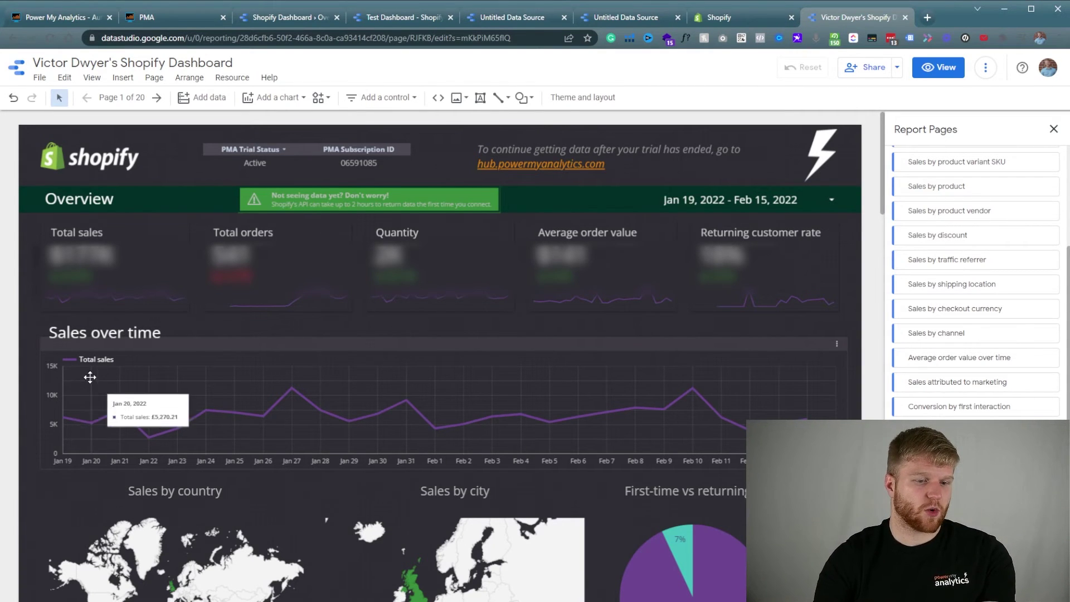
Scroll down through the finished Overview dashboard and back up to the top.
{"action": "scroll", "coordinate": [19, 404], "scroll_direction": "down", "scroll_amount": 2}
{"action": "scroll", "coordinate": [22, 409], "scroll_direction": "down", "scroll_amount": 4}
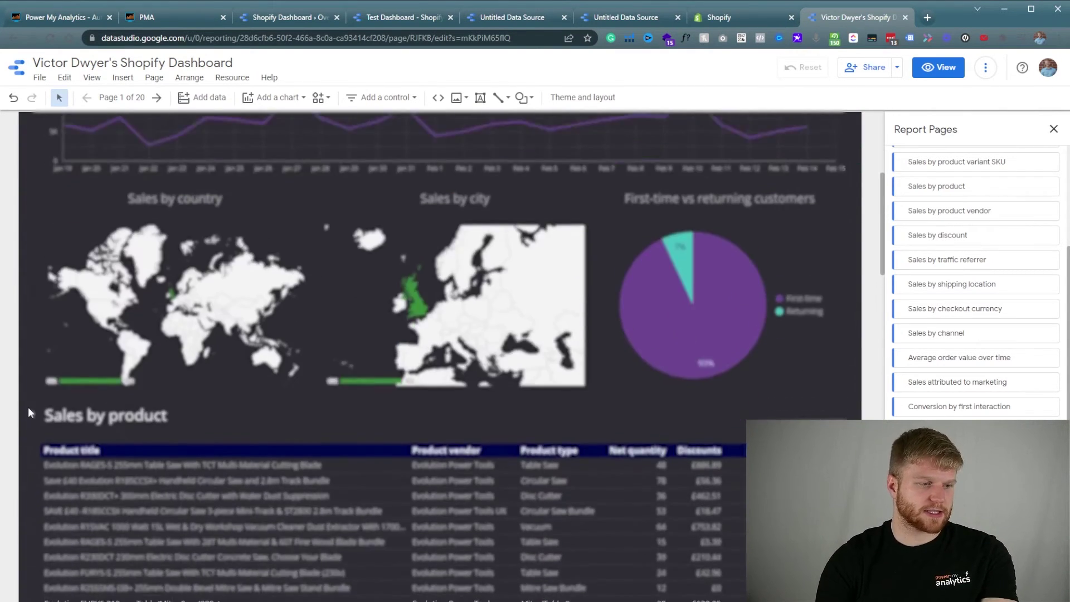
{"action": "scroll", "coordinate": [28, 404], "scroll_direction": "down", "scroll_amount": 12}
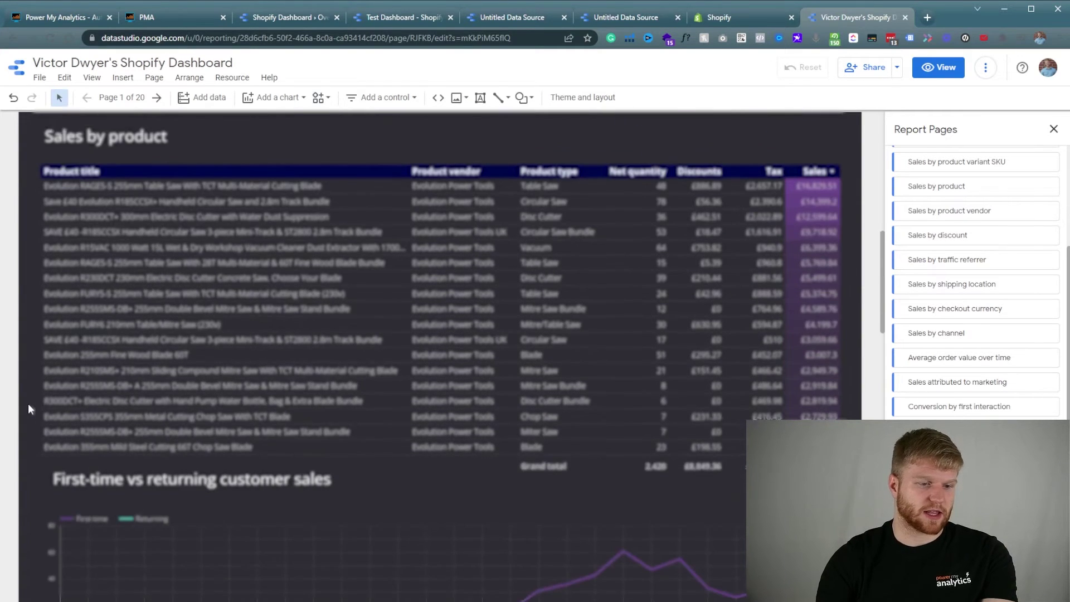
{"action": "scroll", "coordinate": [26, 412], "scroll_direction": "down", "scroll_amount": 5}
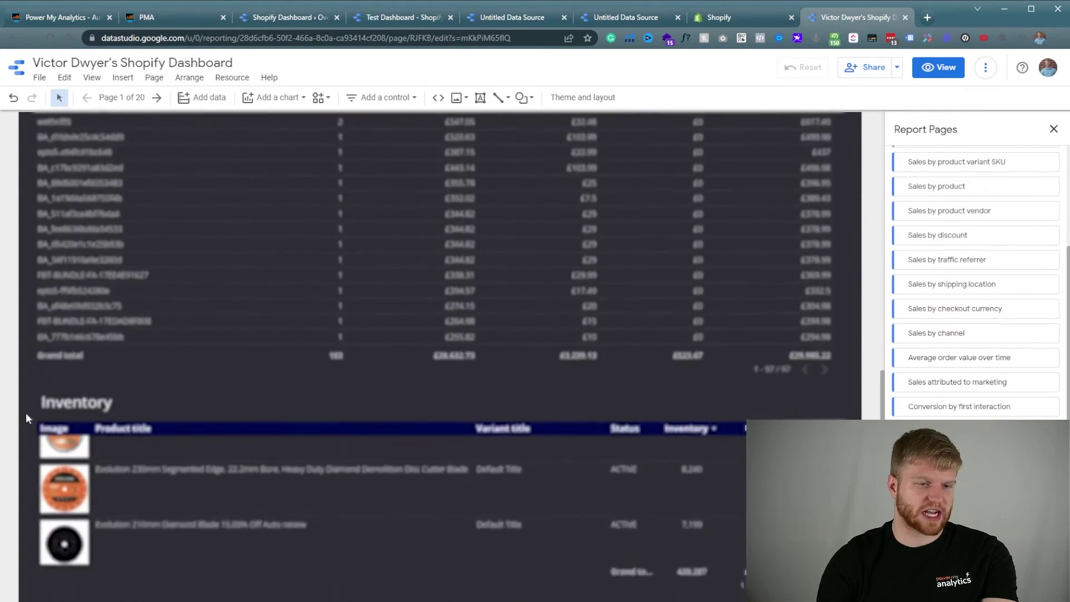
{"action": "scroll", "coordinate": [39, 458], "scroll_direction": "up", "scroll_amount": 18}
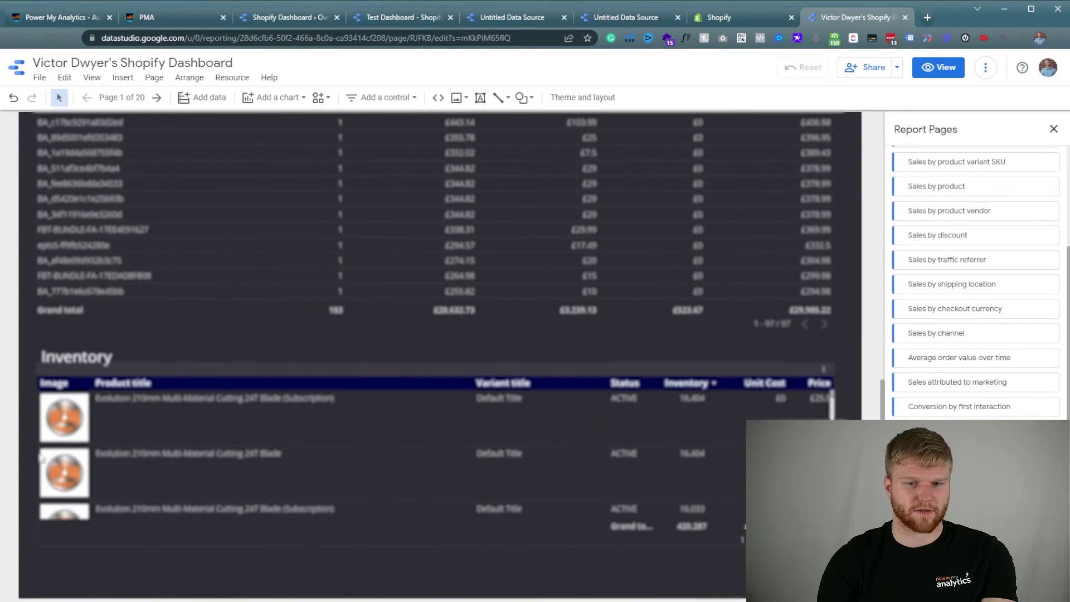
{"action": "scroll", "coordinate": [55, 351], "scroll_direction": "up", "scroll_amount": 2}
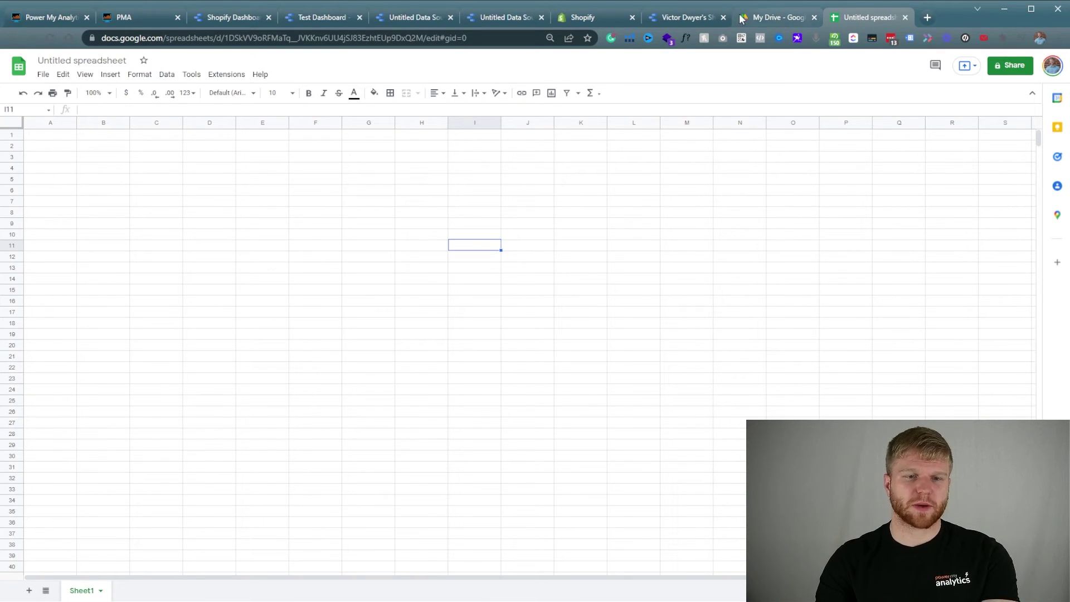
Title the spreadsheet with the owner's first name plus 'Shopify Google Sheet', then show the Extensions menu.
{"action": "left_click", "coordinate": [82, 63]}
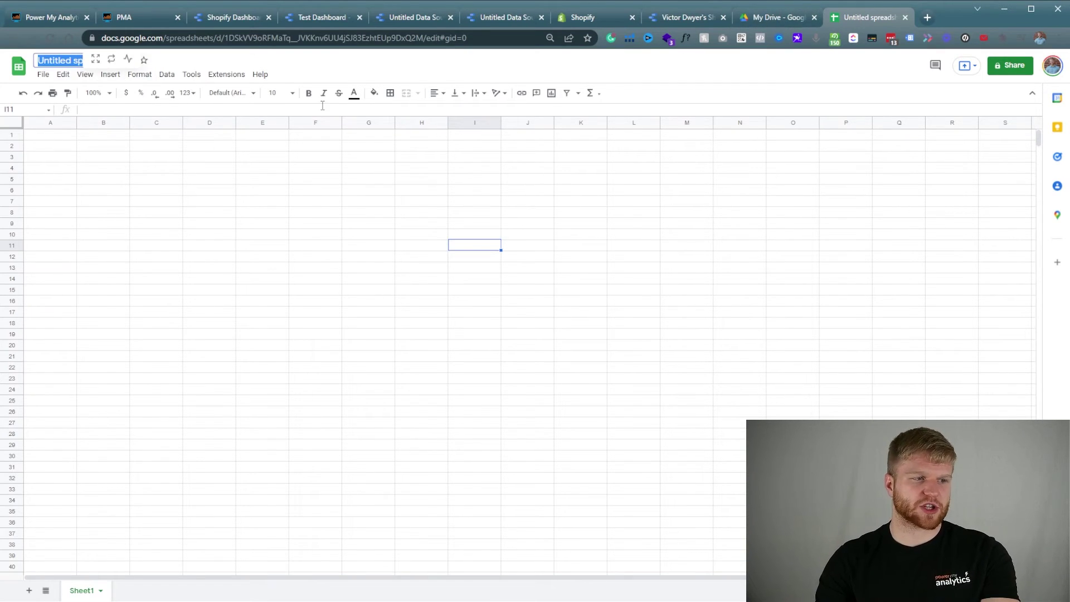
{"action": "type", "text": "cto"}
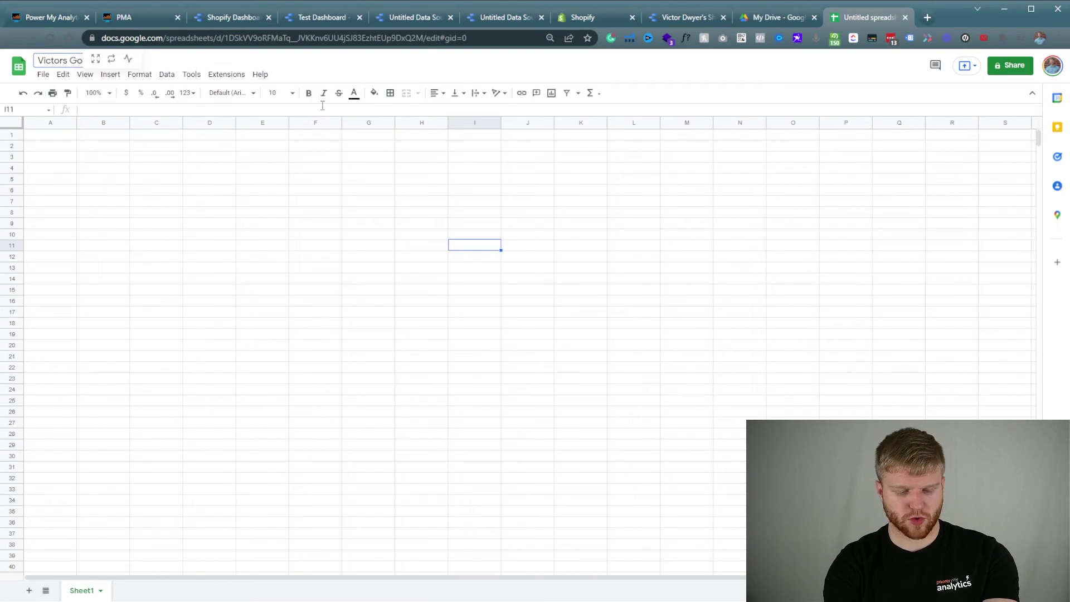
{"action": "type", "text": "rs Shi"}
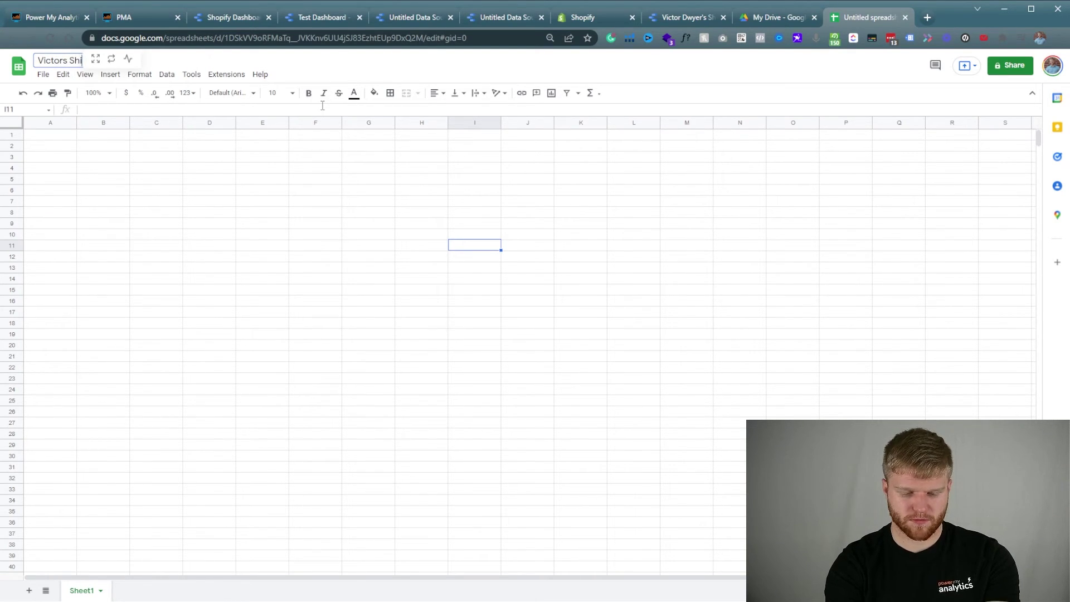
{"action": "type", "text": "opify Google Sheet"}
{"action": "left_click", "coordinate": [315, 222]}
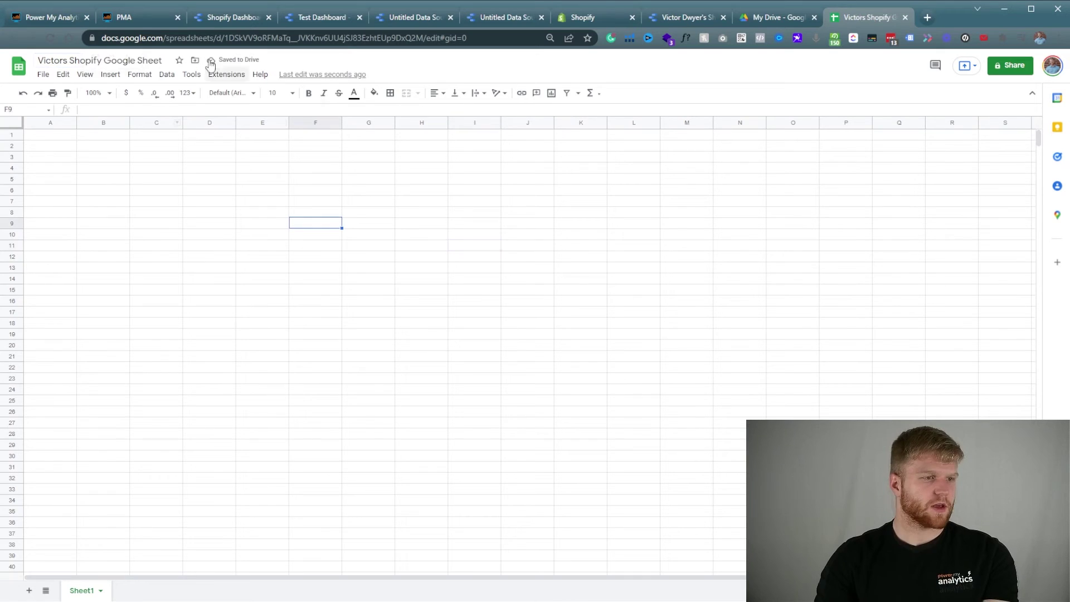
{"action": "left_click", "coordinate": [51, 137]}
{"action": "left_click", "coordinate": [223, 78]}
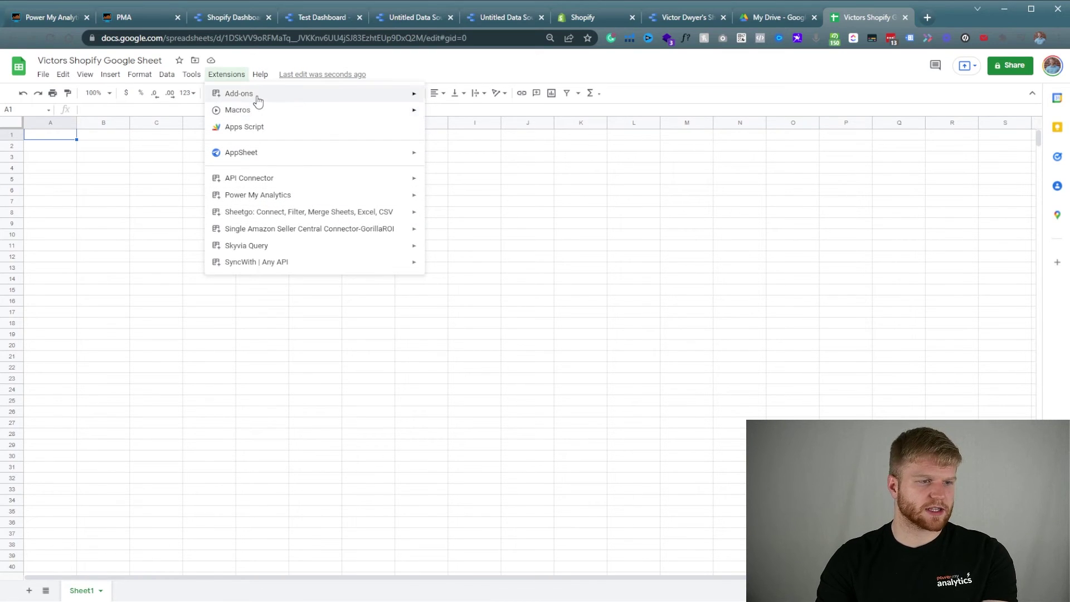
Log in to the Power My Analytics add-on, after a brief look at the add-ons marketplace, then reload the sheet.
{"action": "mouse_move", "coordinate": [257, 100]}
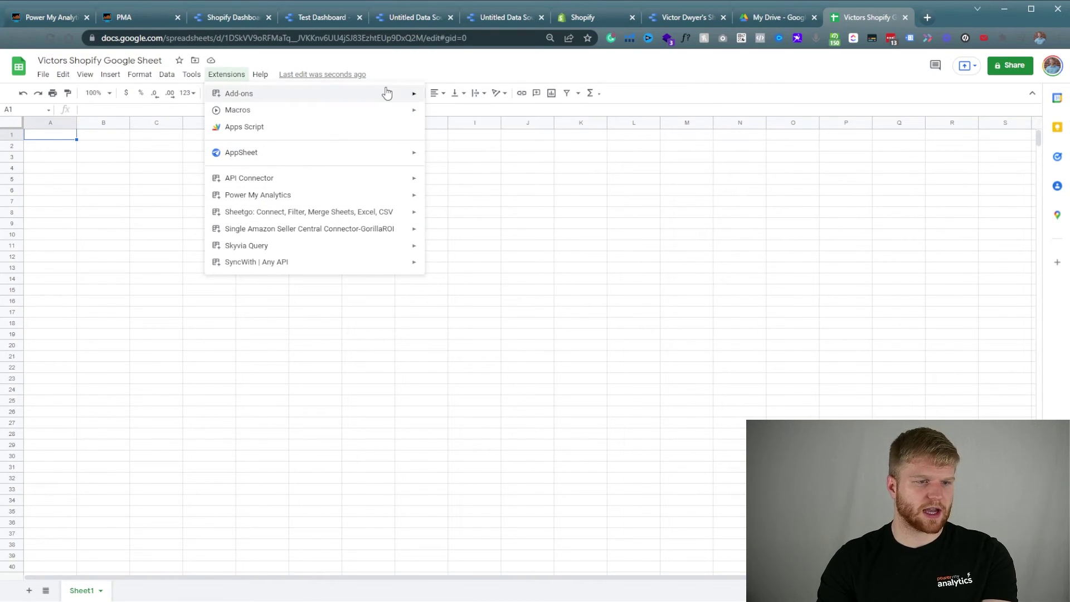
{"action": "left_click", "coordinate": [450, 97]}
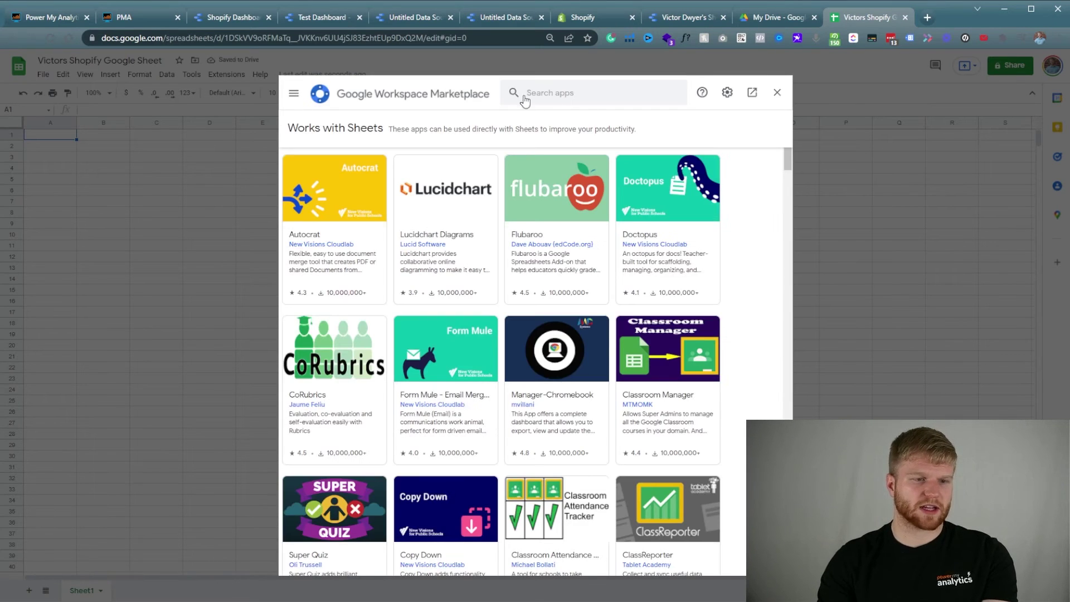
{"action": "left_click", "coordinate": [776, 92]}
{"action": "left_click", "coordinate": [241, 80]}
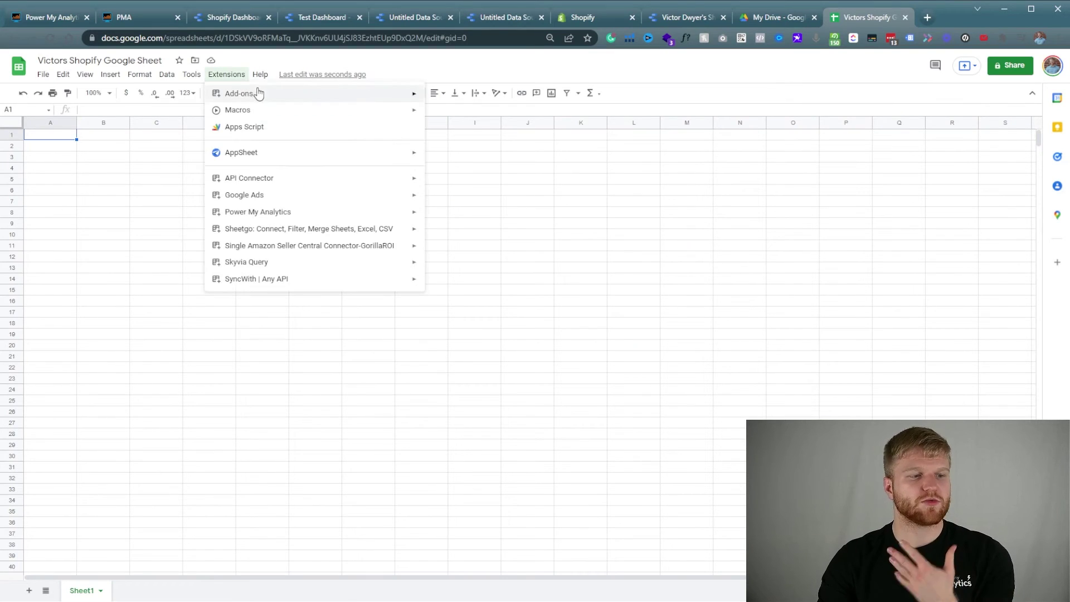
{"action": "mouse_move", "coordinate": [284, 217]}
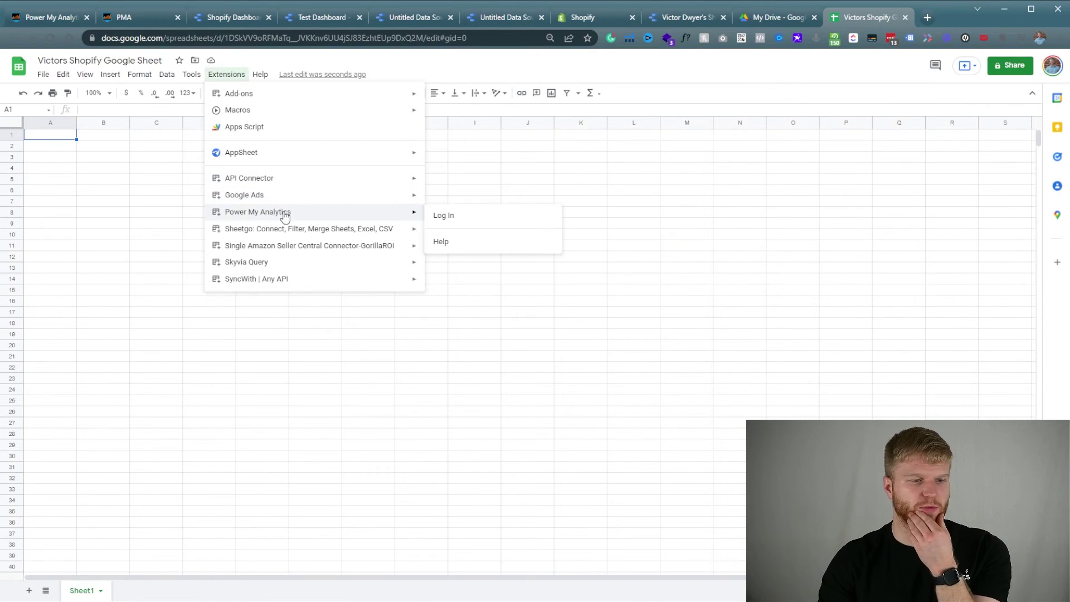
{"action": "left_click", "coordinate": [448, 217]}
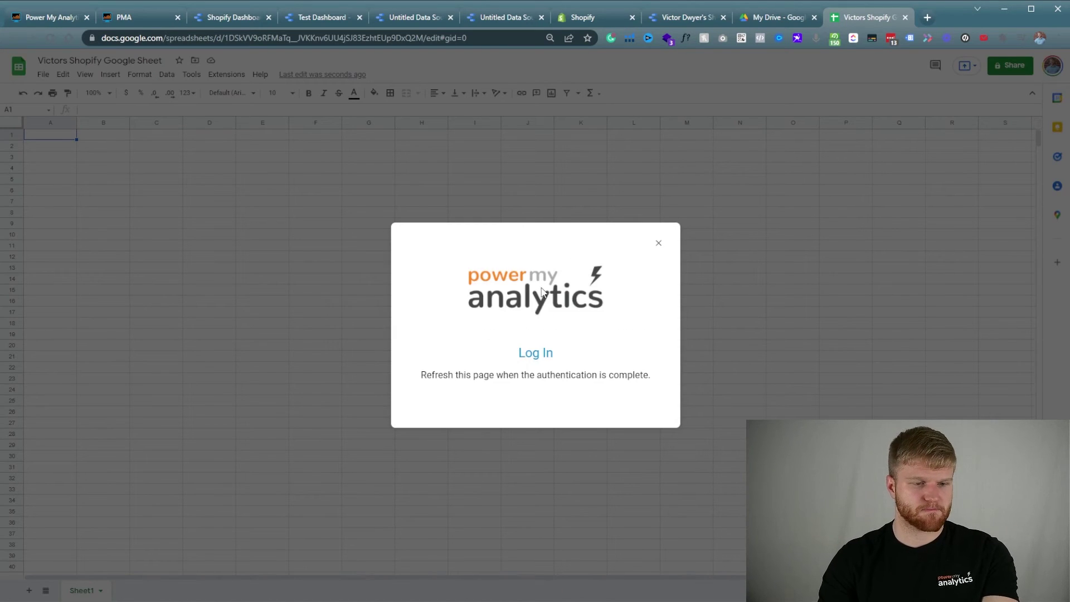
{"action": "left_click", "coordinate": [536, 356]}
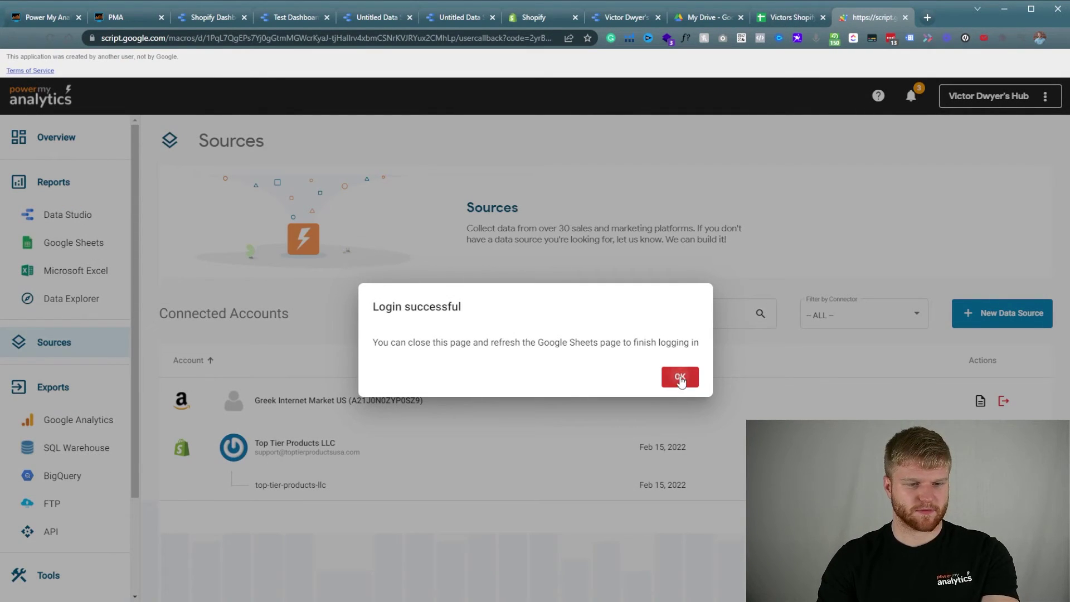
{"action": "left_click", "coordinate": [679, 374]}
{"action": "left_click", "coordinate": [905, 18]}
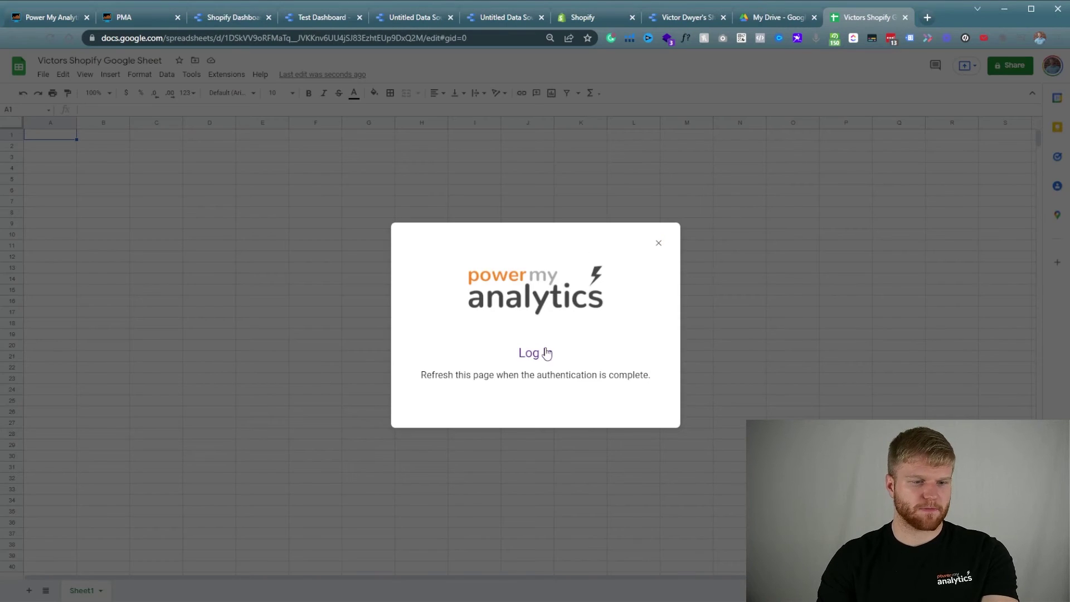
{"action": "left_click", "coordinate": [50, 38]}
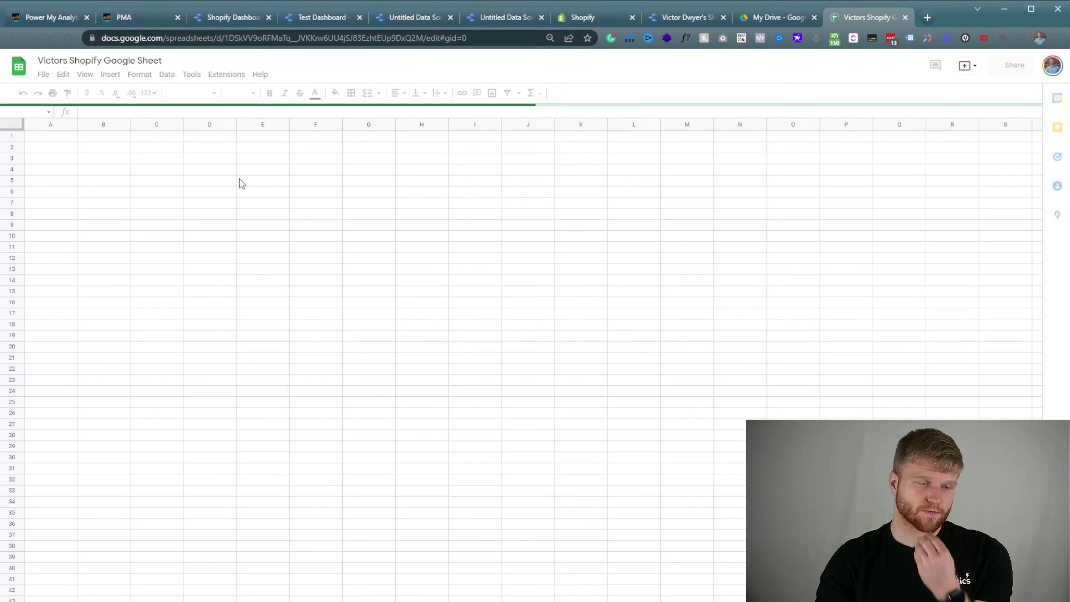
Open the Power My Analytics Sheets Data Connector sidebar.
{"action": "left_click", "coordinate": [224, 78]}
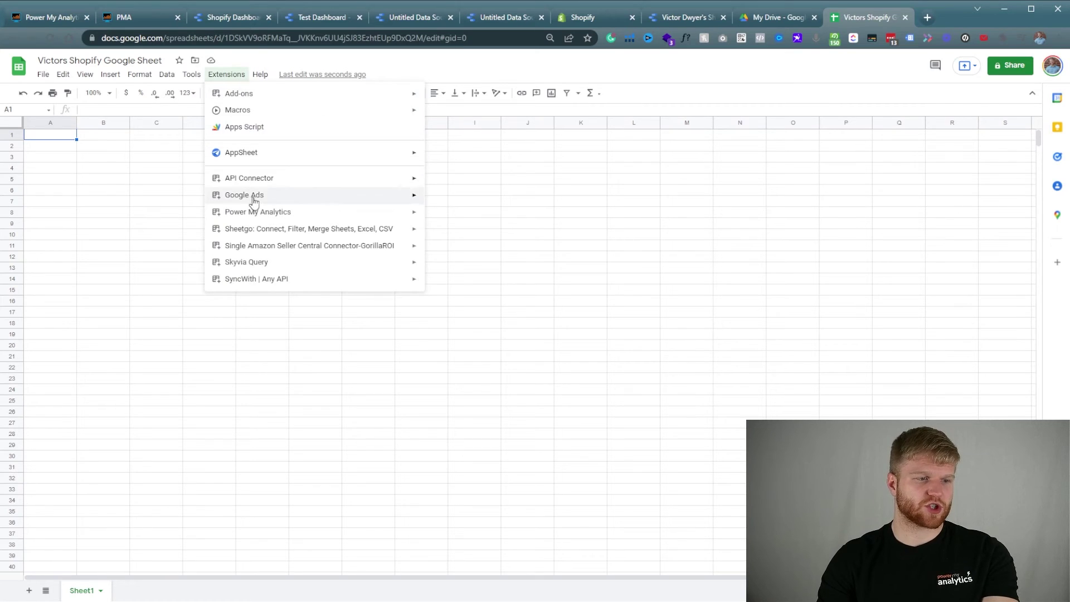
{"action": "mouse_move", "coordinate": [287, 216]}
{"action": "left_click", "coordinate": [448, 217]}
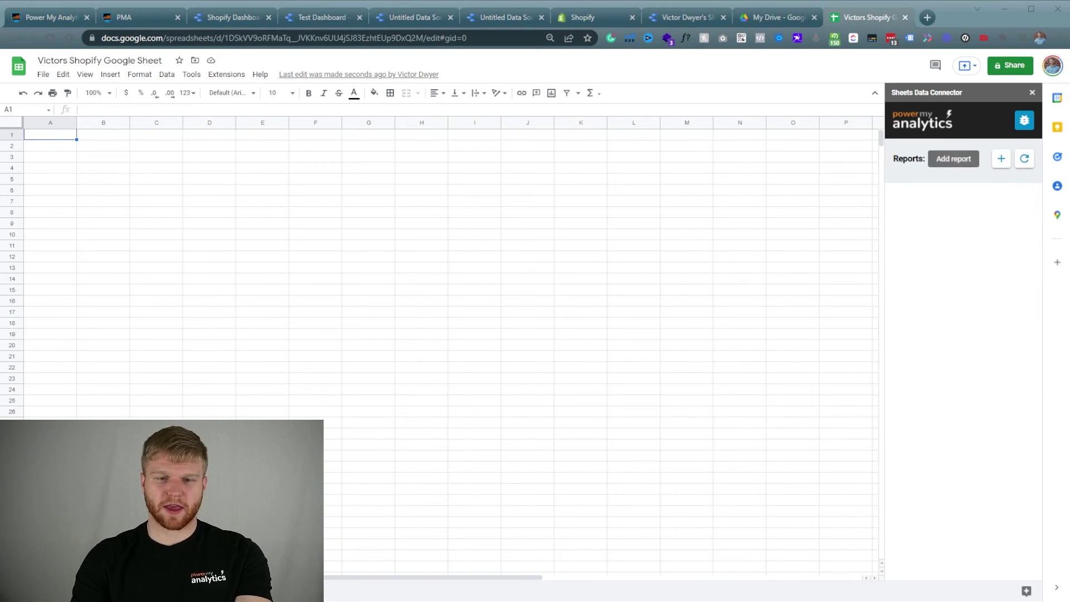
Start a new Shopify report using the analytics hub and the Top Tier Products LLC store account.
{"action": "left_click", "coordinate": [1001, 158]}
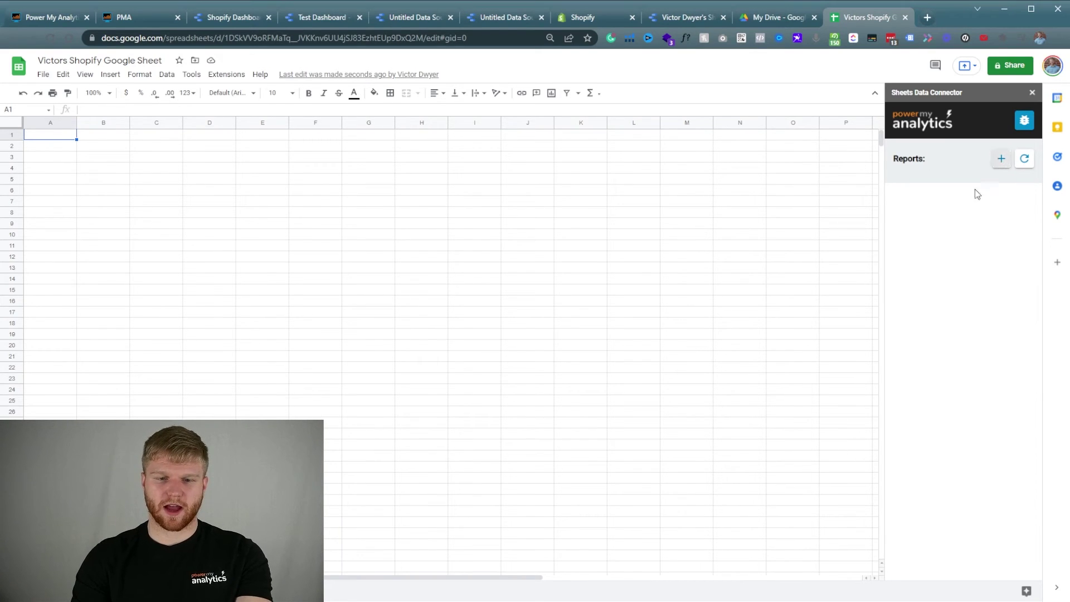
{"action": "left_click", "coordinate": [1000, 159]}
{"action": "mouse_move", "coordinate": [927, 210]}
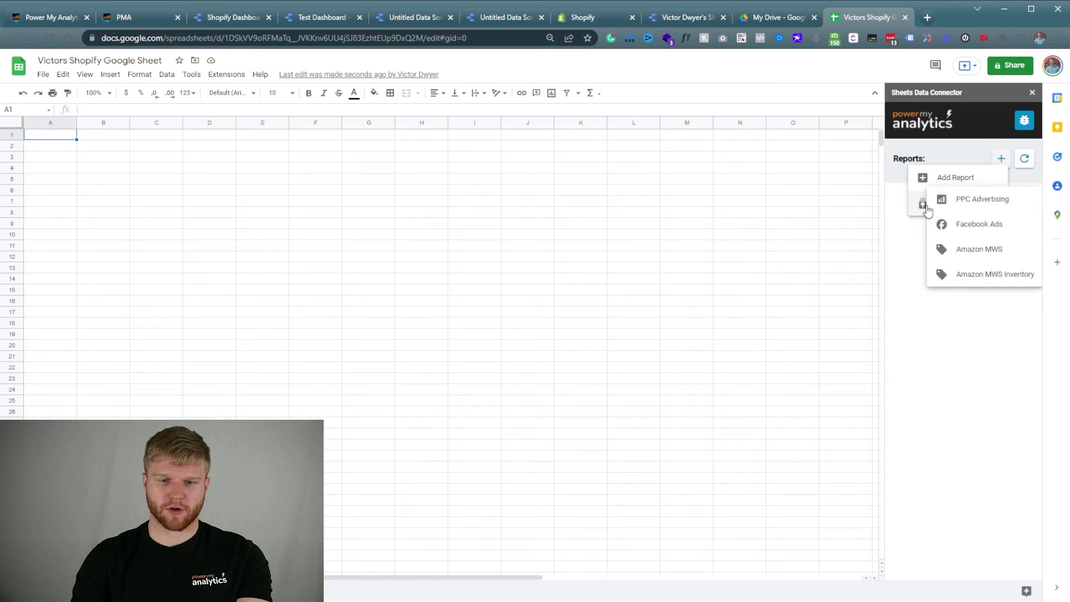
{"action": "left_click", "coordinate": [951, 177]}
{"action": "scroll", "coordinate": [951, 252], "scroll_direction": "down", "scroll_amount": 5}
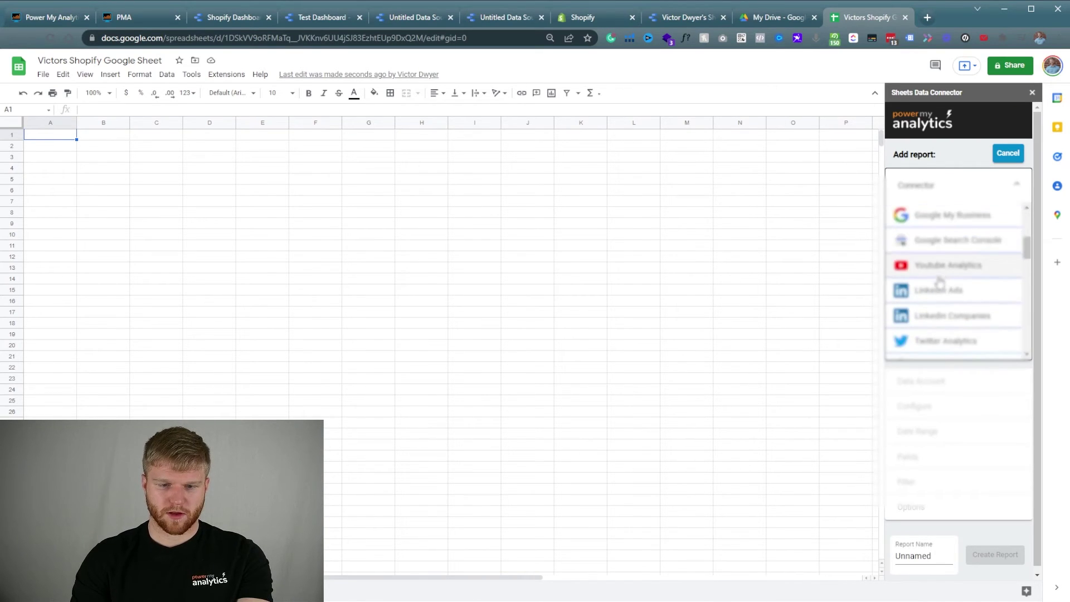
{"action": "left_click", "coordinate": [937, 250]}
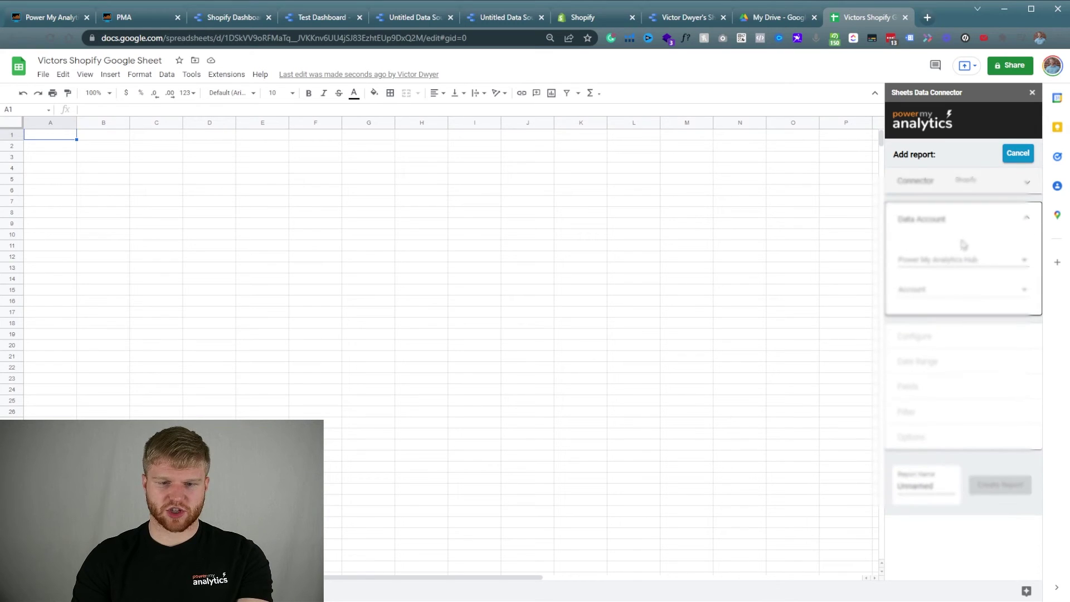
{"action": "left_click", "coordinate": [956, 259]}
{"action": "left_click", "coordinate": [958, 268]}
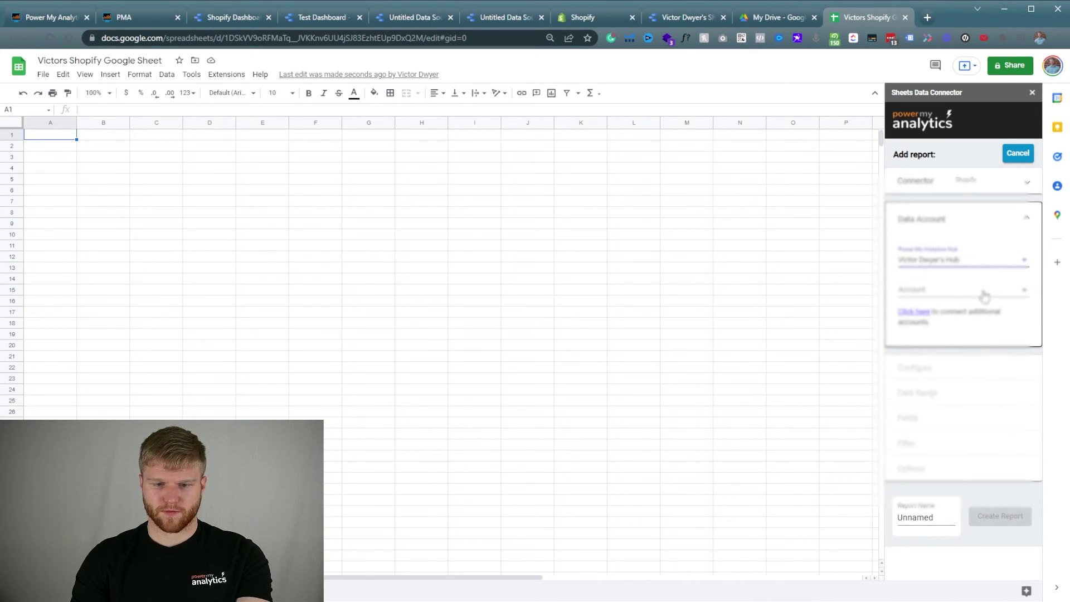
{"action": "left_click", "coordinate": [969, 291]}
{"action": "left_click", "coordinate": [964, 300]}
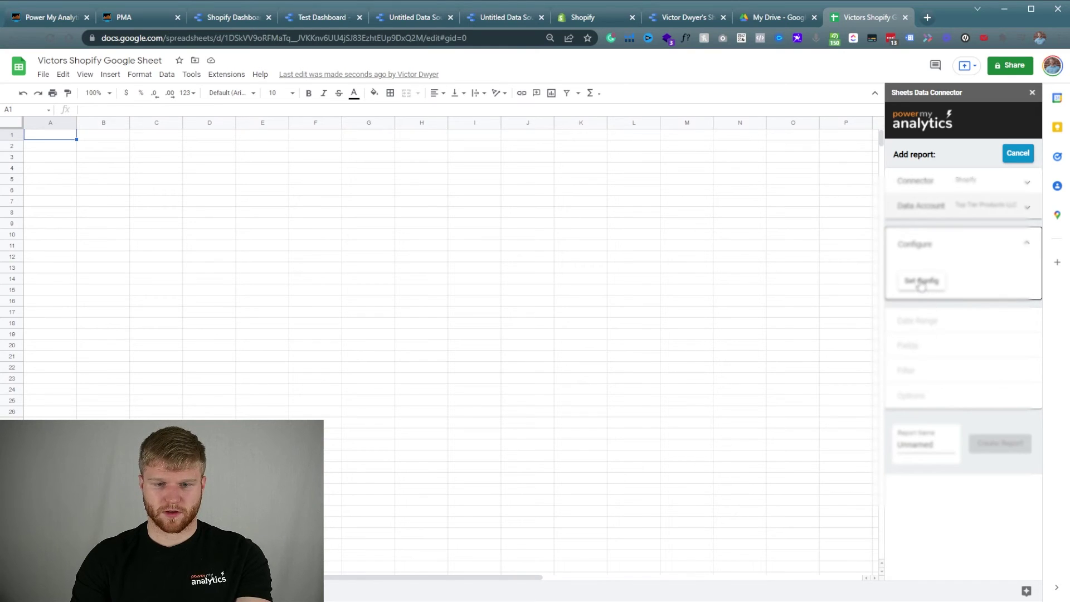
{"action": "left_click", "coordinate": [920, 283]}
Set the report's date range to This year to date, including today.
{"action": "left_click", "coordinate": [954, 299]}
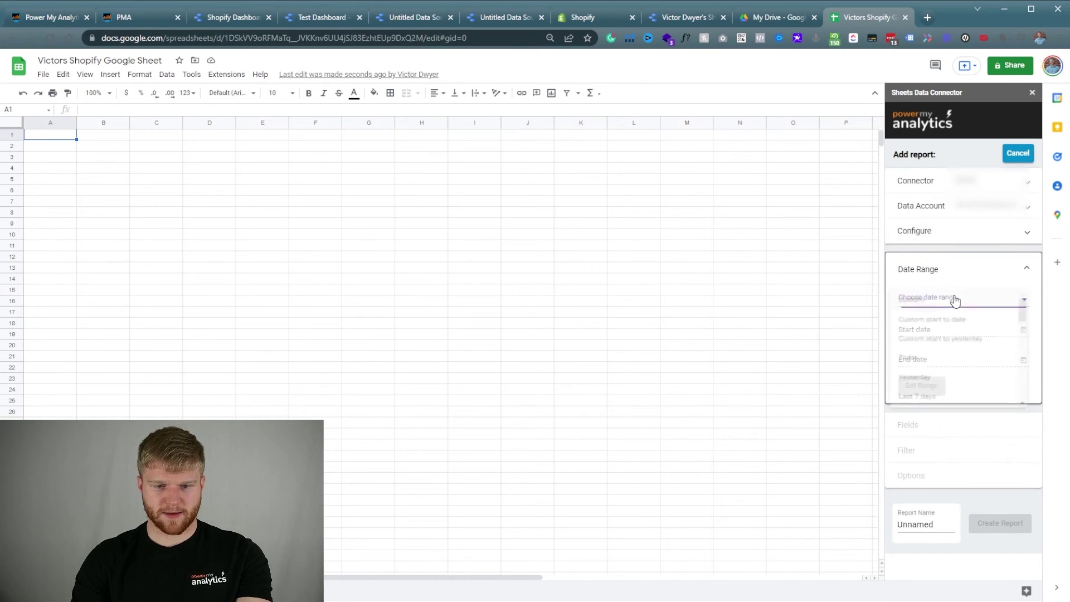
{"action": "scroll", "coordinate": [962, 385], "scroll_direction": "down", "scroll_amount": 2}
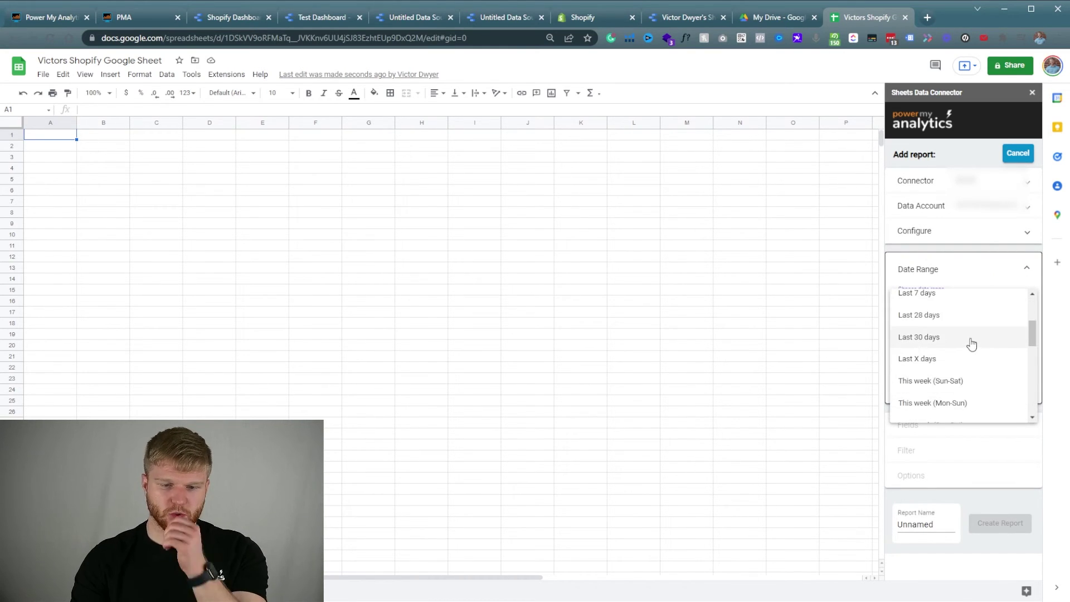
{"action": "scroll", "coordinate": [973, 345], "scroll_direction": "down", "scroll_amount": 5}
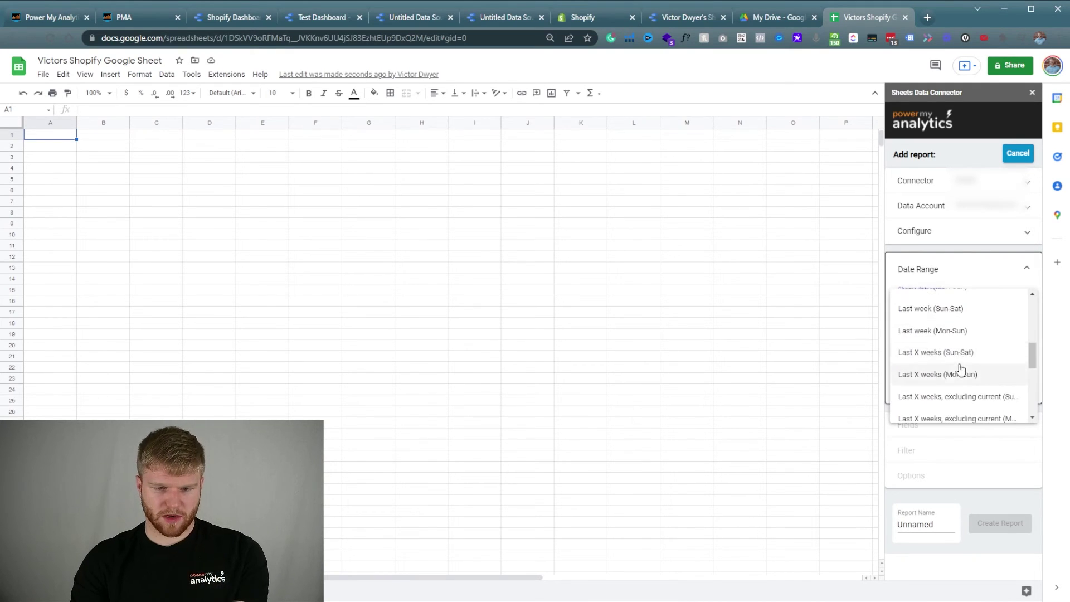
{"action": "scroll", "coordinate": [959, 377], "scroll_direction": "down", "scroll_amount": 1}
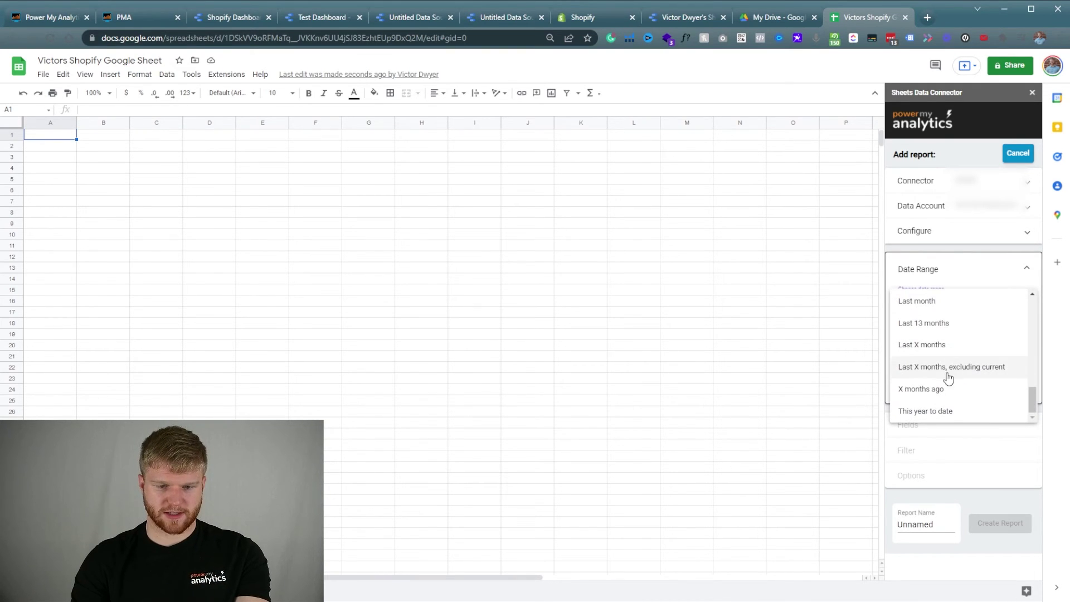
{"action": "left_click", "coordinate": [955, 413]}
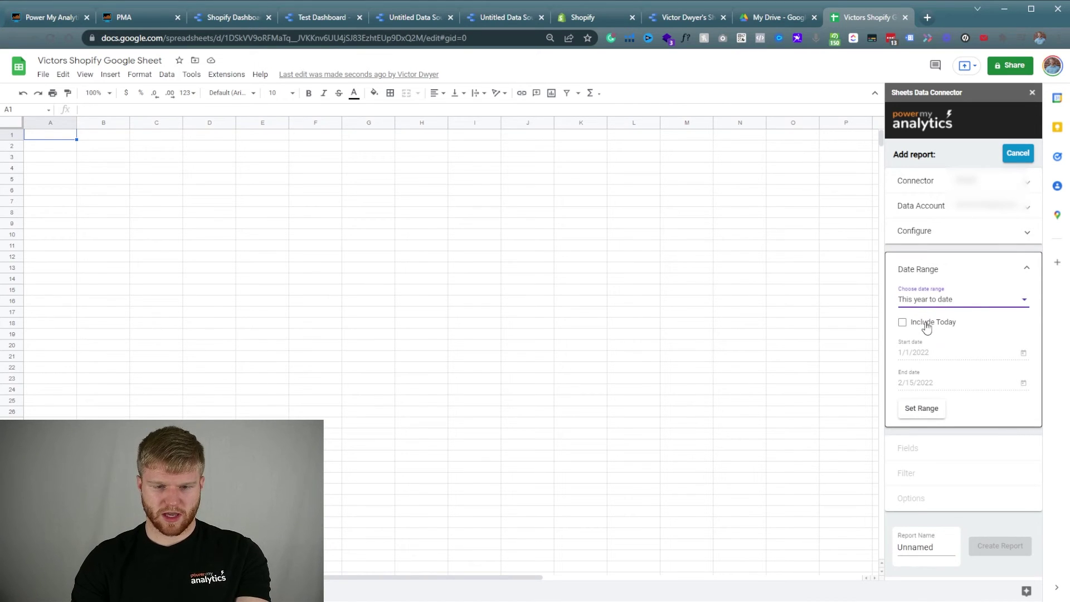
{"action": "left_click", "coordinate": [927, 327]}
{"action": "left_click", "coordinate": [921, 409]}
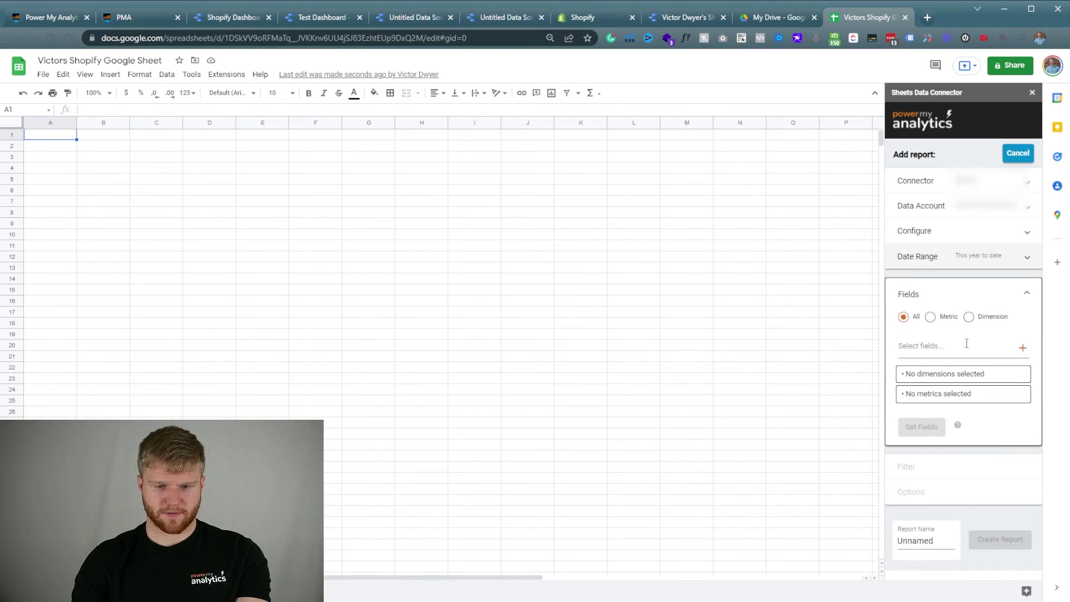
Set the report fields to Date and Total sales.
{"action": "left_click", "coordinate": [939, 349]}
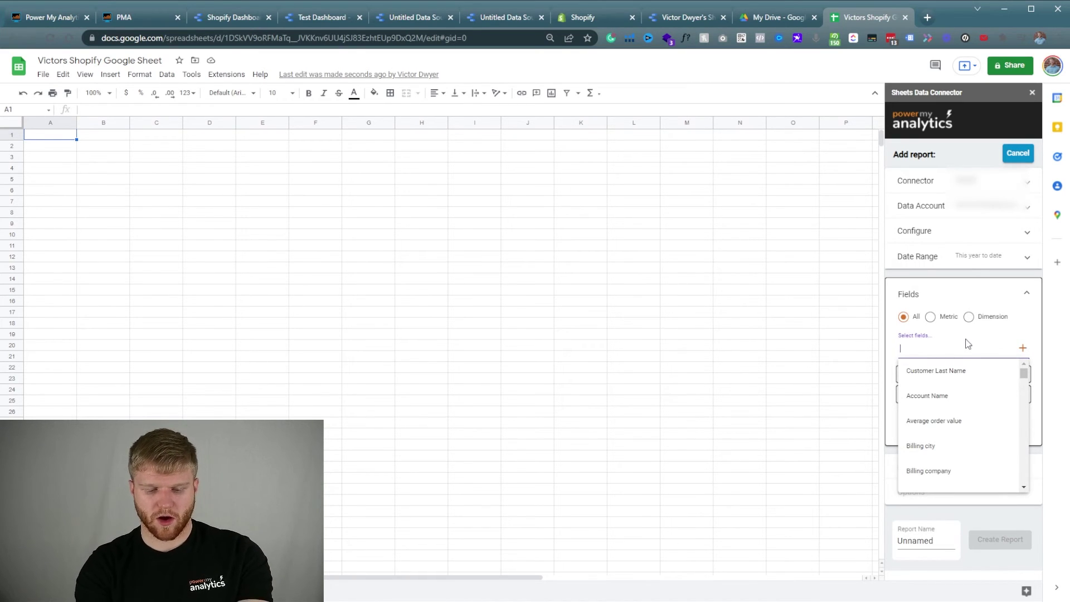
{"action": "type", "text": "date"}
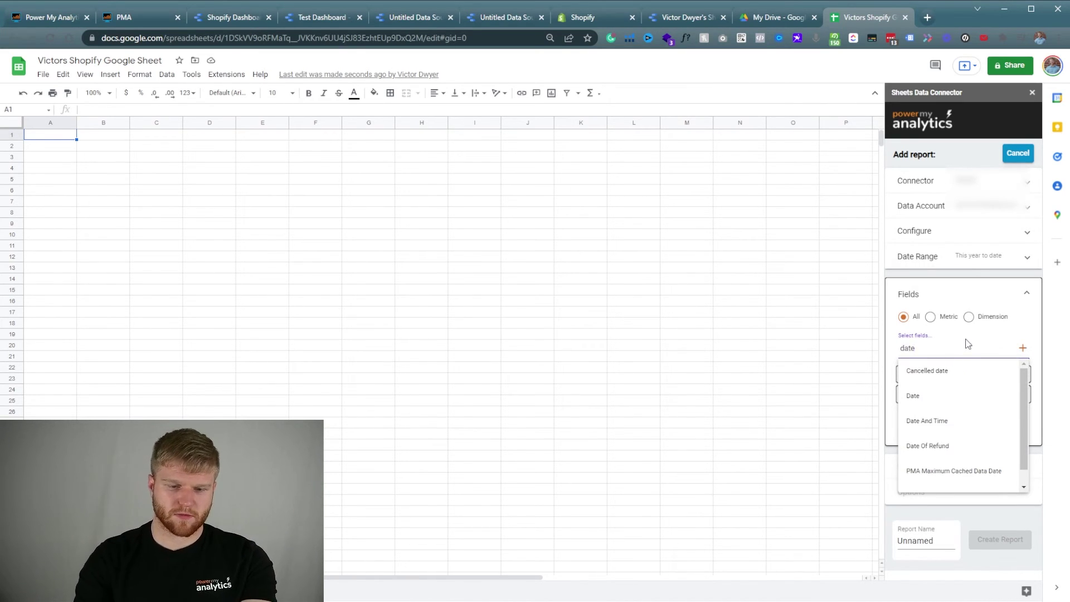
{"action": "left_click", "coordinate": [947, 396]}
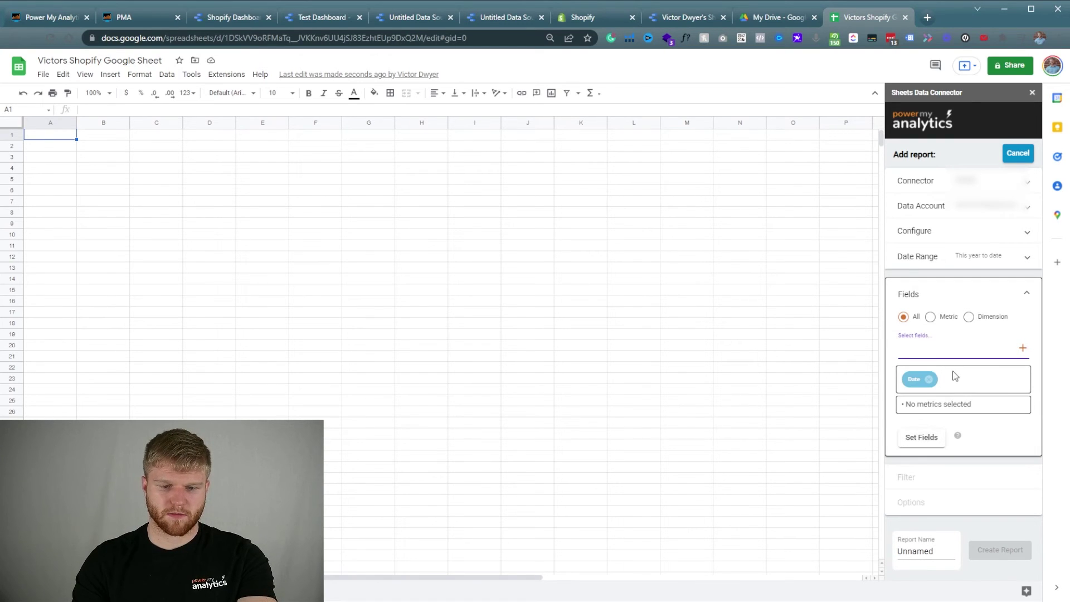
{"action": "type", "text": "sales"}
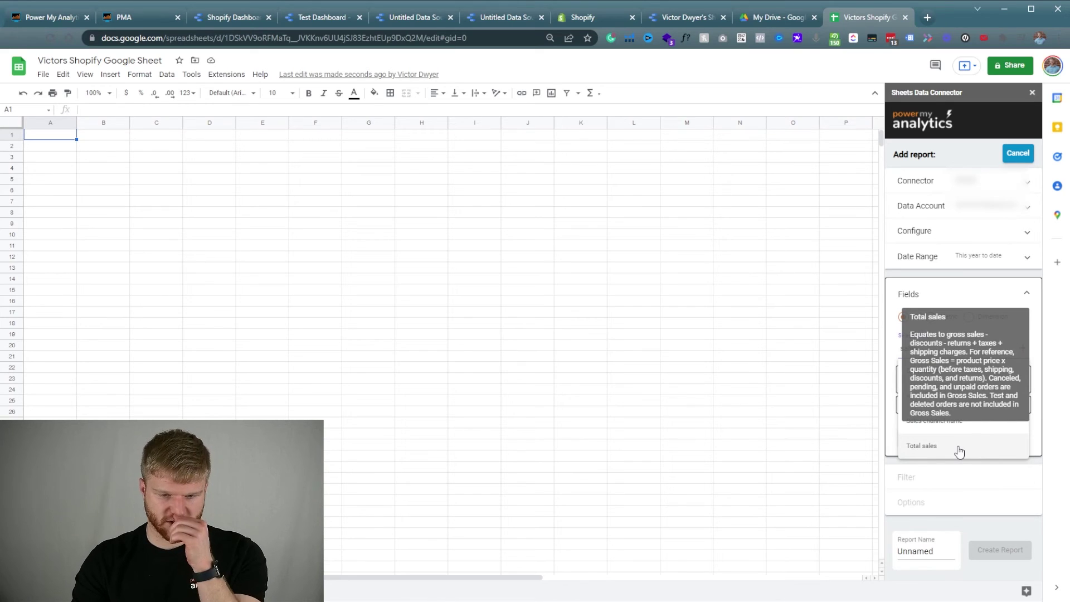
{"action": "left_click", "coordinate": [958, 451]}
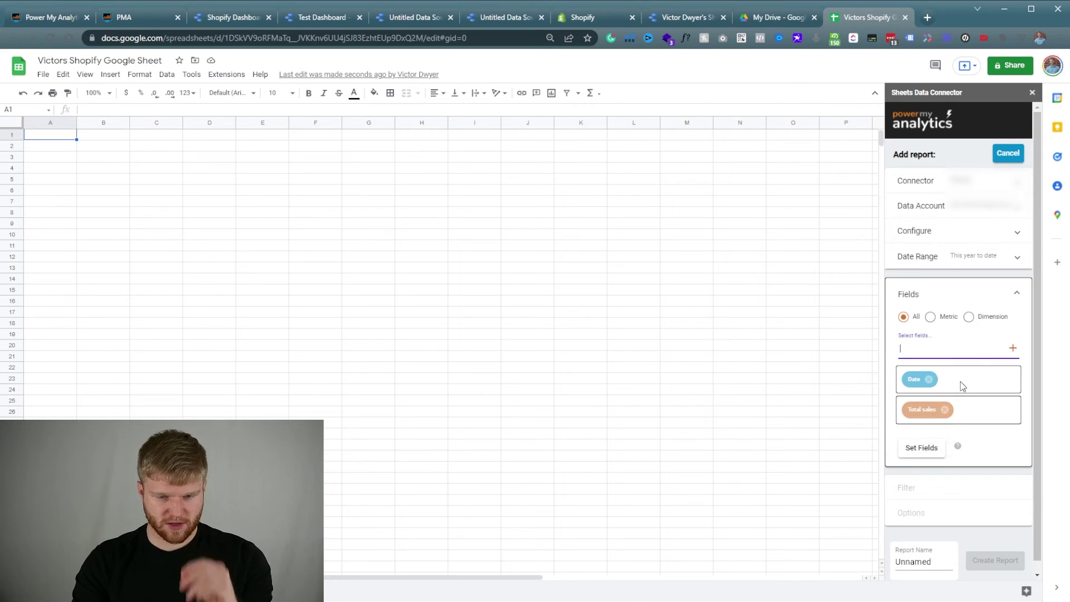
{"action": "type", "text": "sales"}
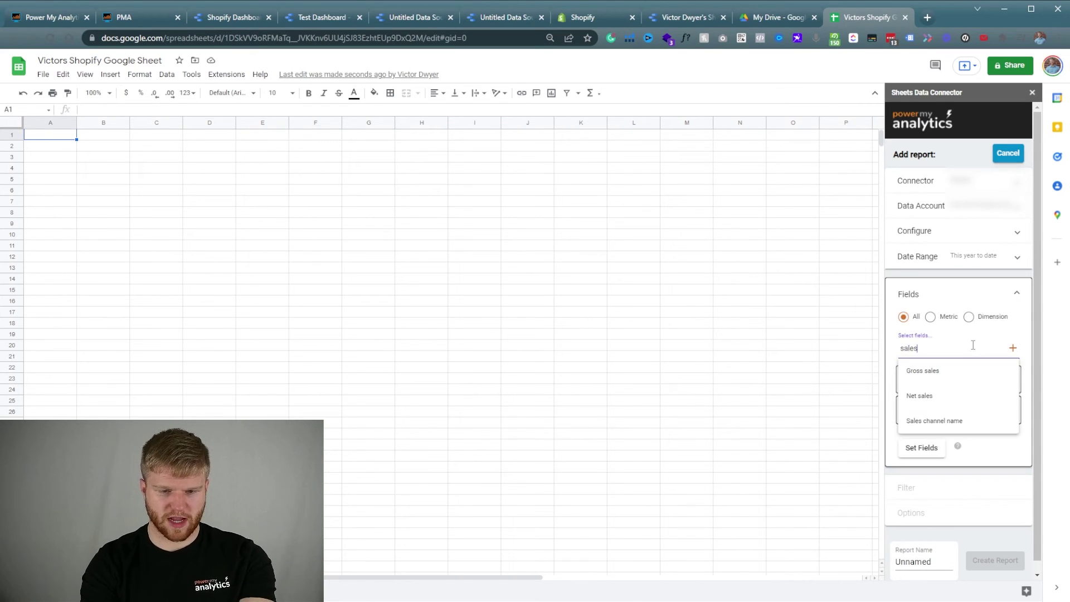
{"action": "scroll", "coordinate": [965, 406], "scroll_direction": "down", "scroll_amount": 1}
{"action": "left_click", "coordinate": [931, 436]}
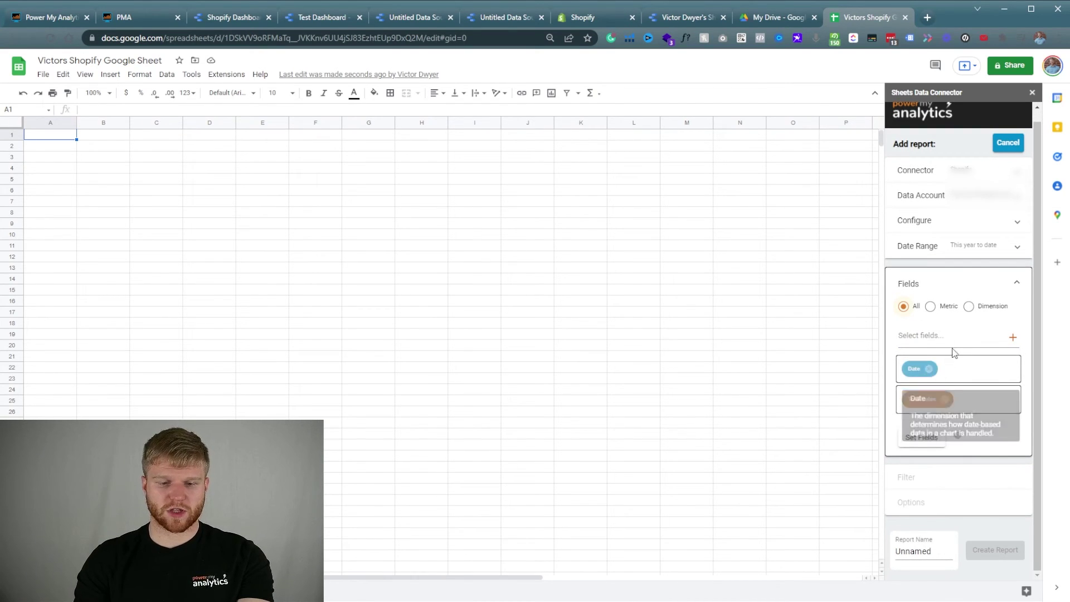
{"action": "left_click", "coordinate": [924, 437]}
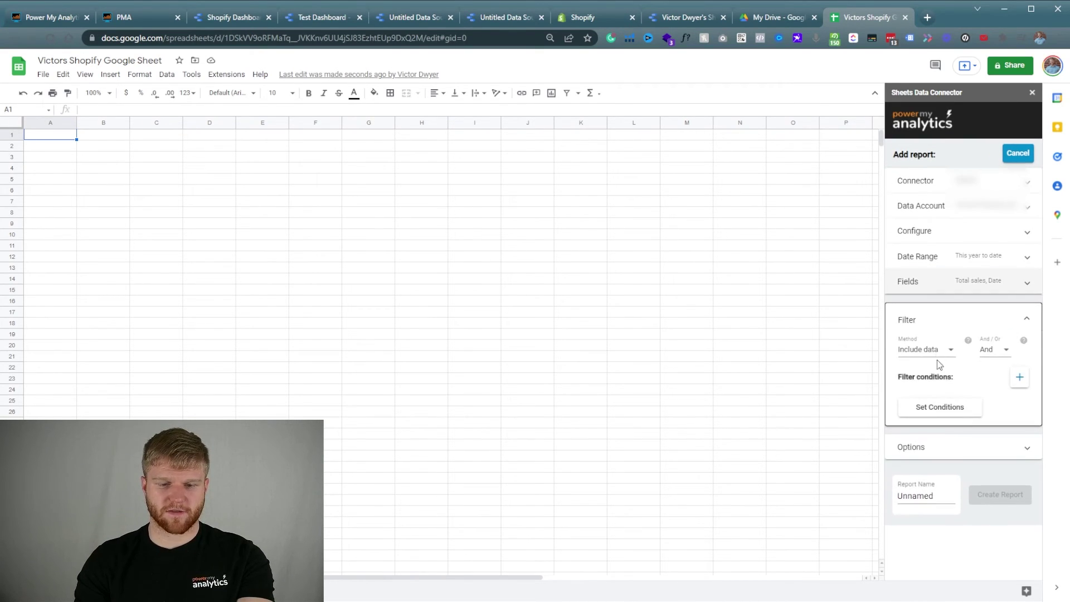
Skip filters, sort by Date, limit to 10000 rows, hide the report header, and start naming it Shopify.
{"action": "left_click", "coordinate": [946, 410]}
{"action": "left_click", "coordinate": [942, 392]}
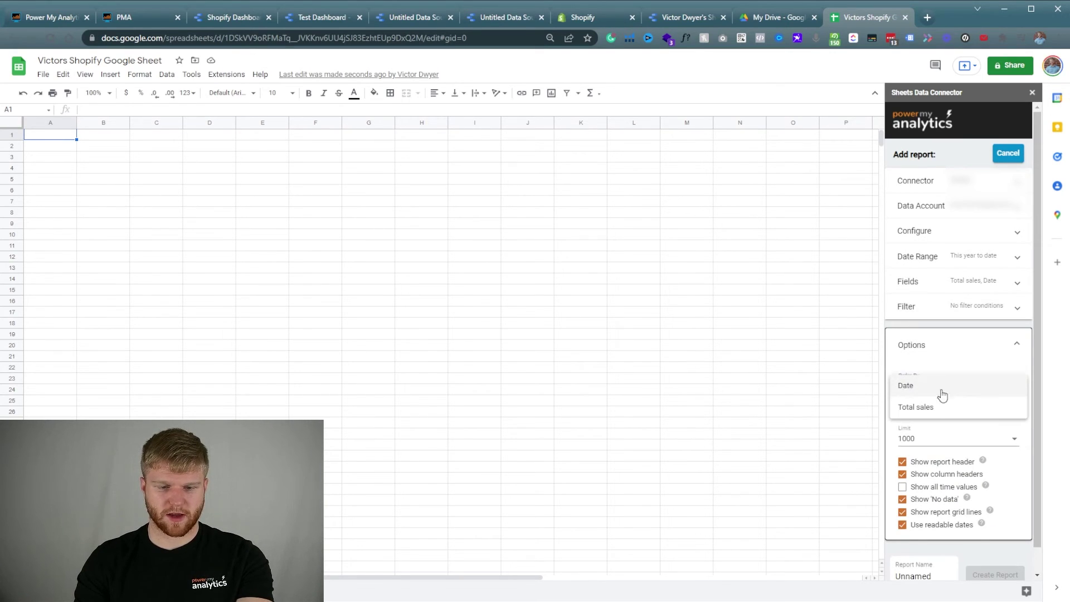
{"action": "left_click", "coordinate": [929, 389]}
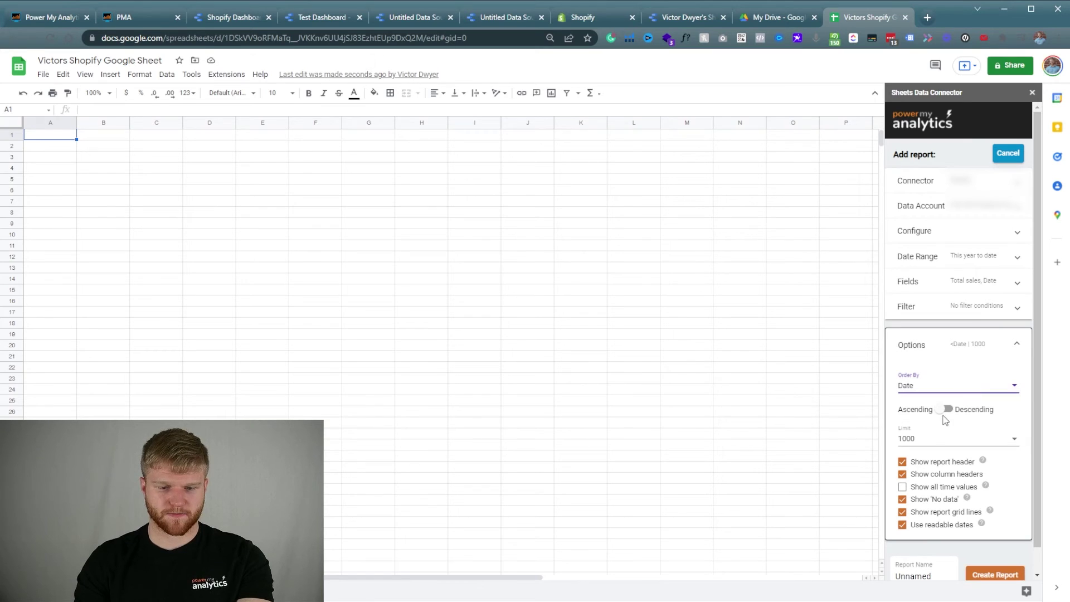
{"action": "left_click", "coordinate": [938, 440]}
{"action": "left_click", "coordinate": [944, 471]}
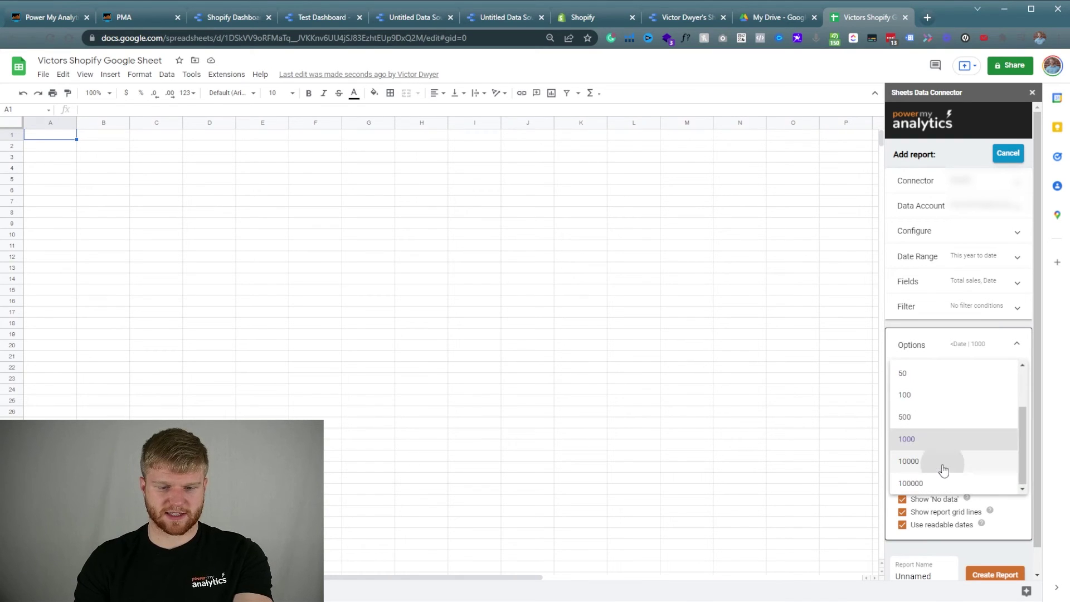
{"action": "scroll", "coordinate": [935, 459], "scroll_direction": "down", "scroll_amount": 1}
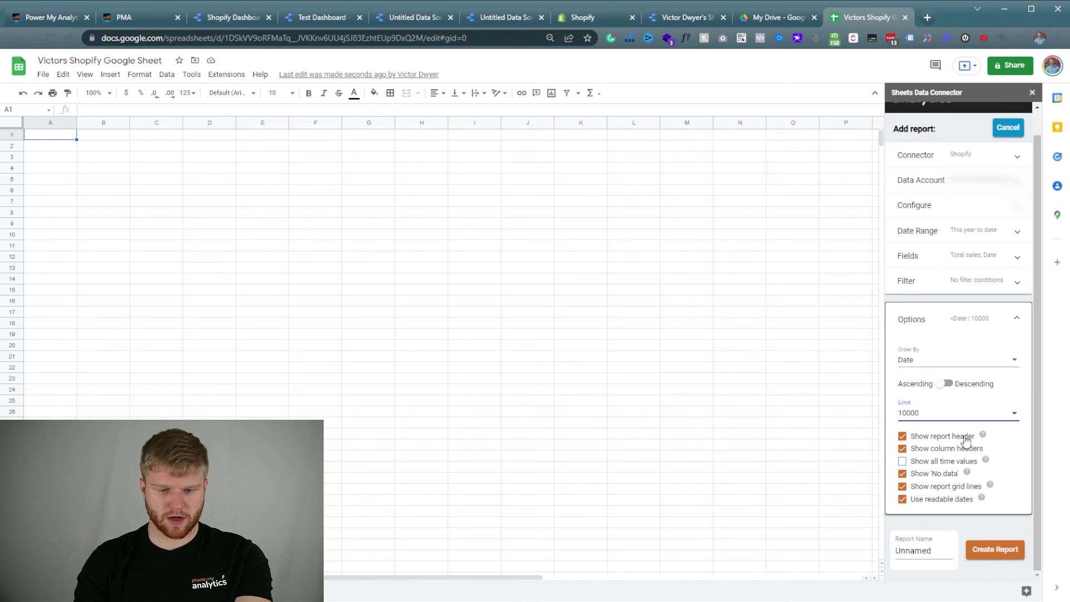
{"action": "left_click", "coordinate": [965, 439]}
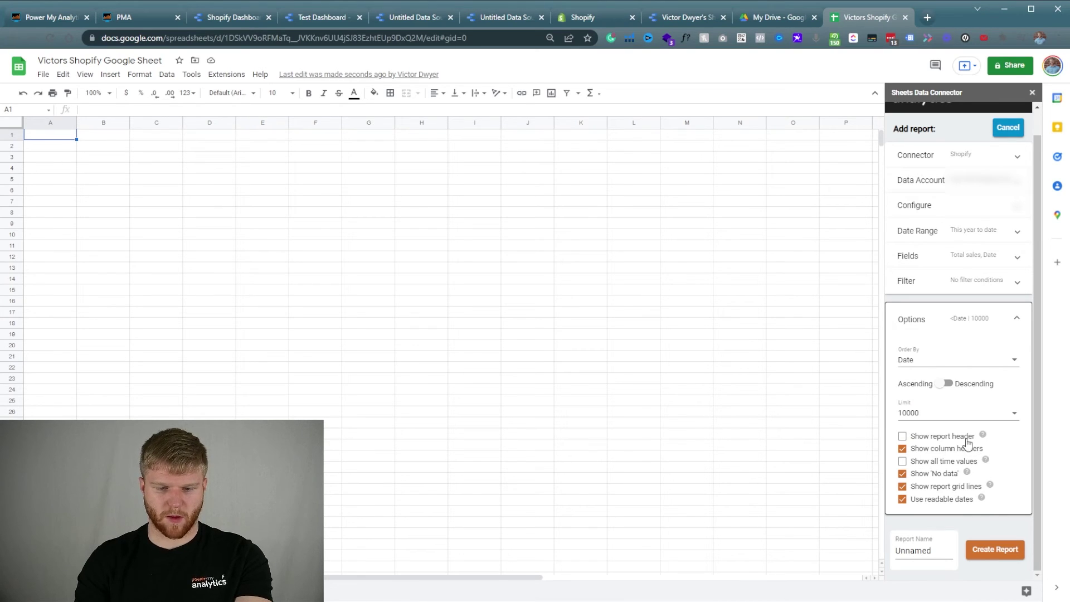
{"action": "mouse_move", "coordinate": [983, 436]}
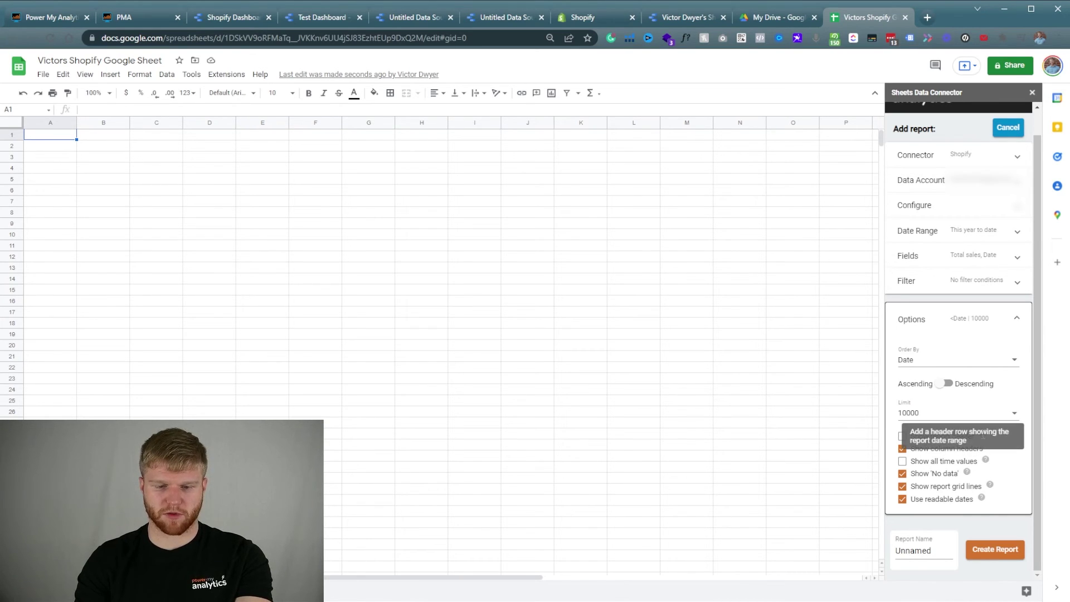
{"action": "double_click", "coordinate": [938, 549]}
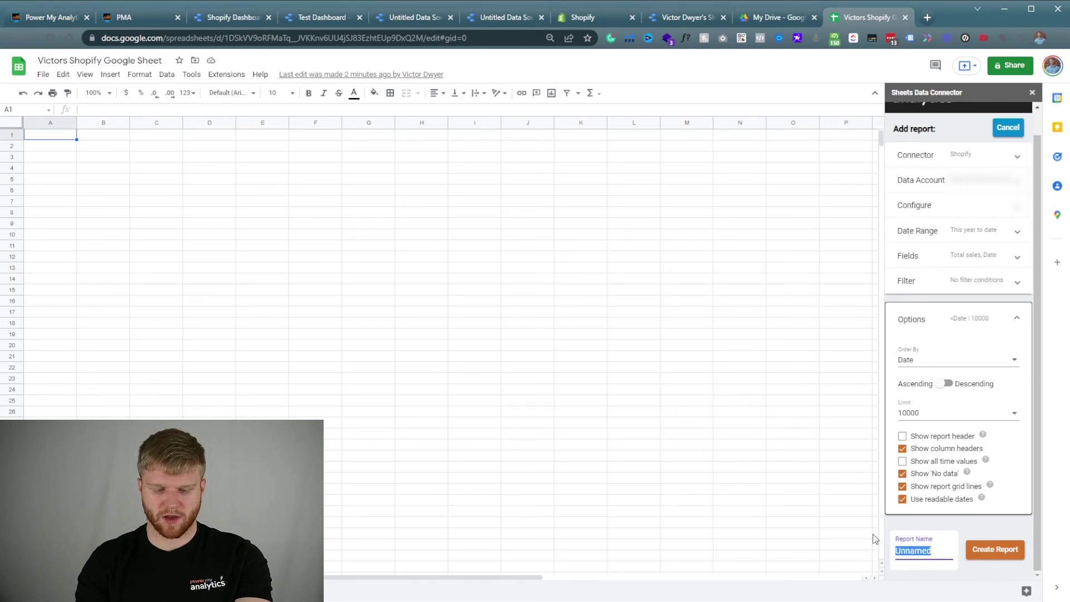
{"action": "type", "text": "Shopify v1"}
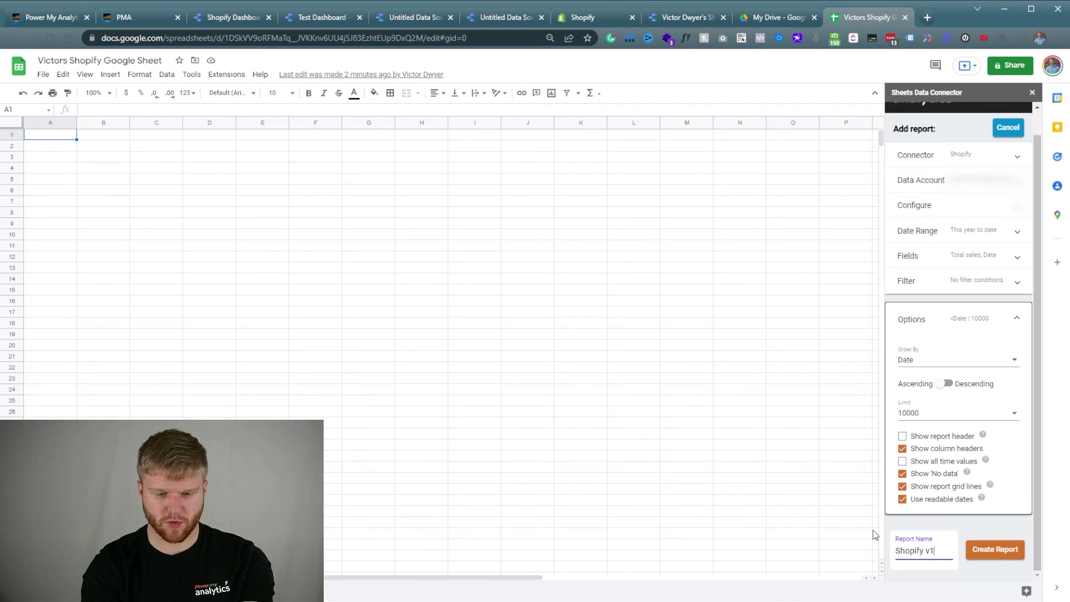
Create the Shopify v1 report in Sheet1 and format column A as Date.
{"action": "left_click", "coordinate": [1004, 551]}
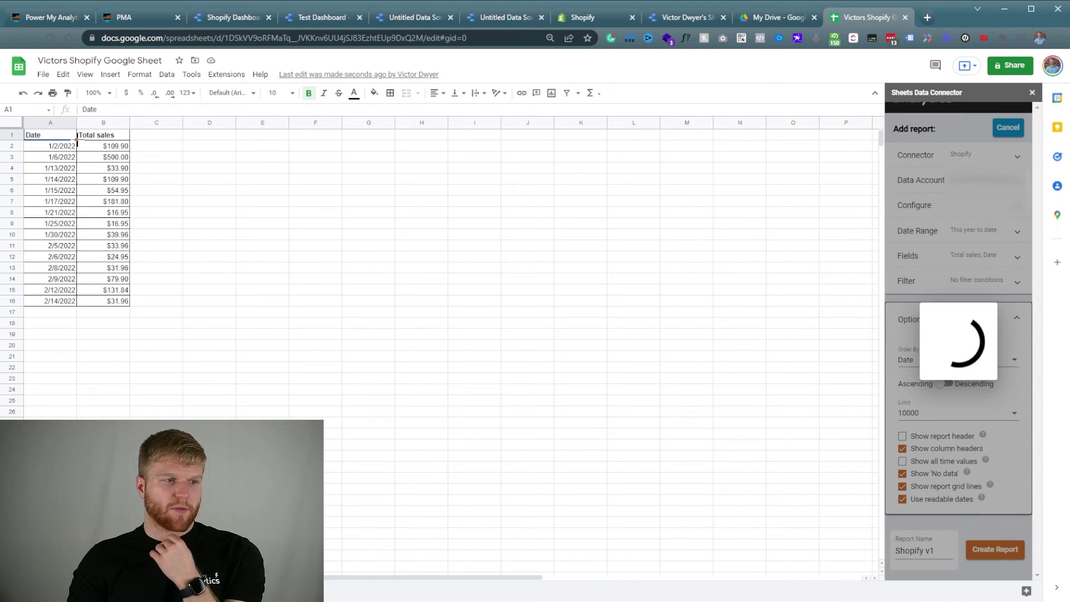
{"action": "left_click_drag", "start_coordinate": [65, 148], "coordinate": [103, 148]}
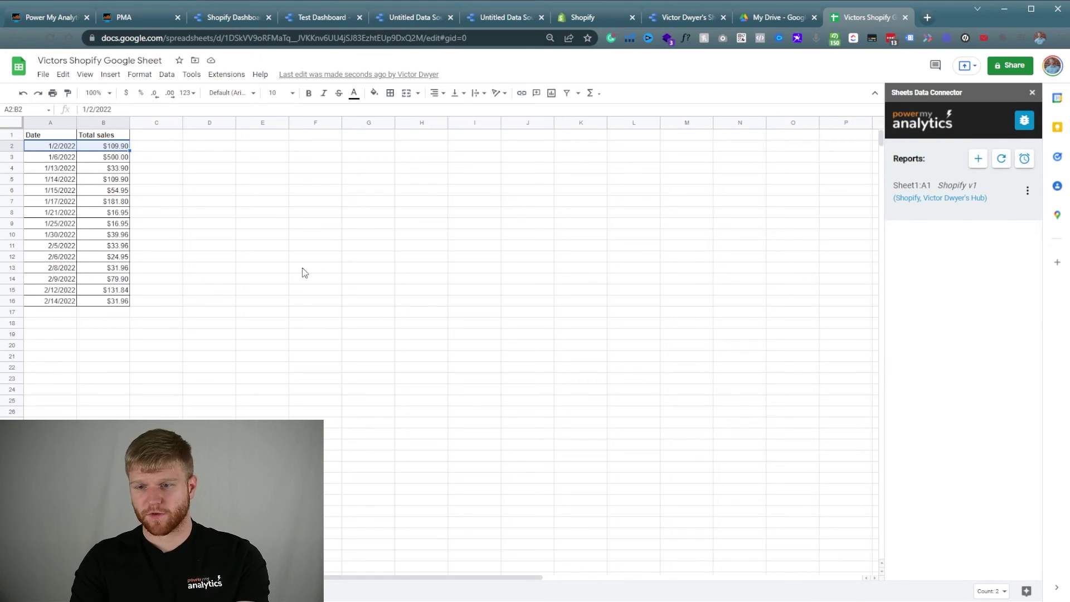
{"action": "left_click", "coordinate": [51, 122]}
{"action": "left_click", "coordinate": [139, 74]}
{"action": "mouse_move", "coordinate": [189, 142]}
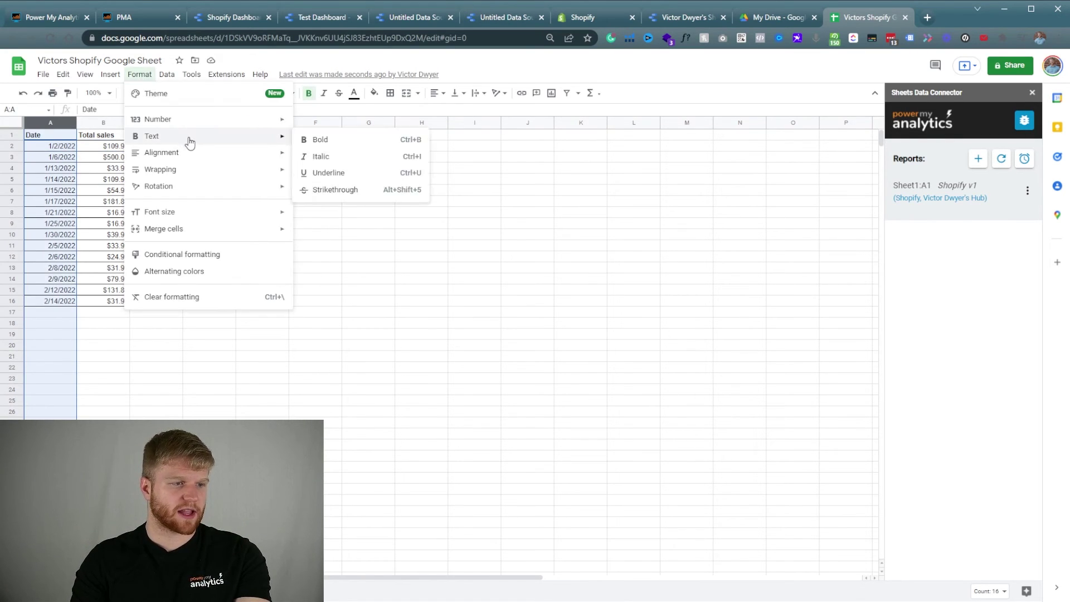
{"action": "mouse_move", "coordinate": [178, 120]}
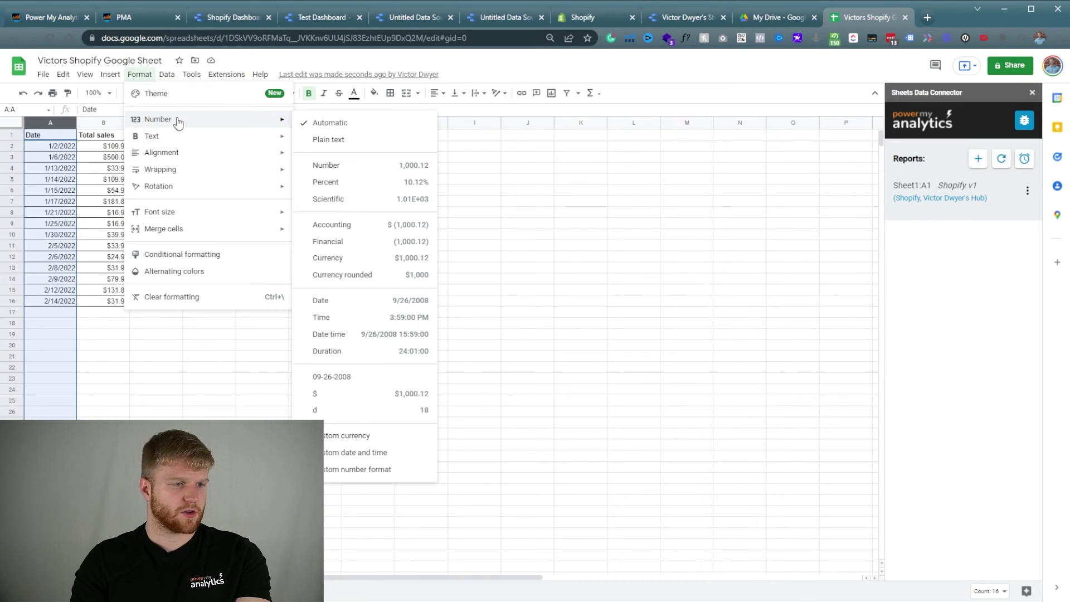
{"action": "left_click", "coordinate": [361, 303]}
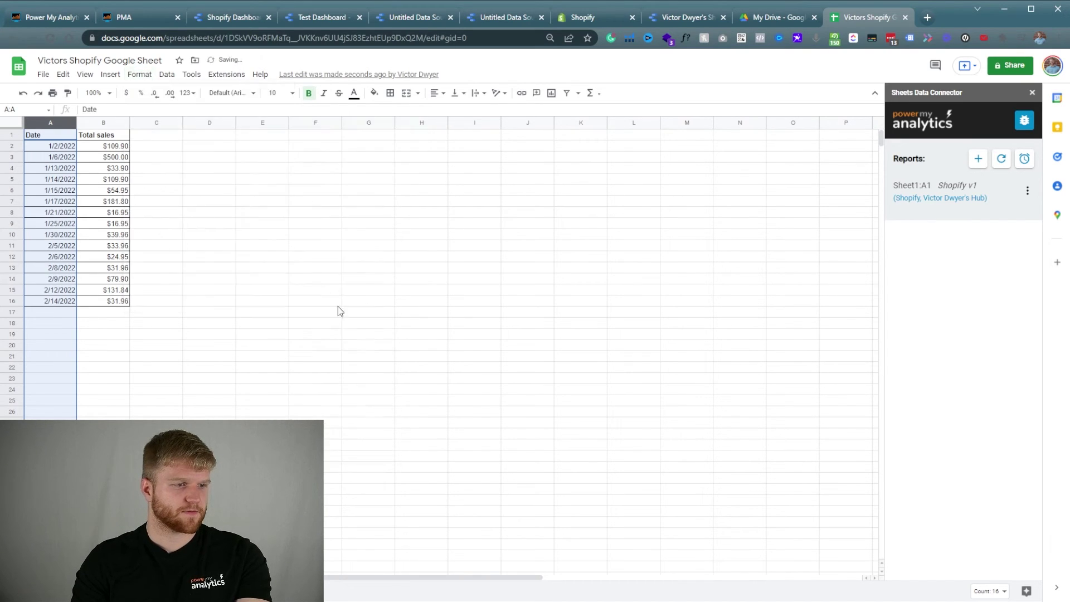
{"action": "left_click", "coordinate": [226, 367]}
{"action": "left_click", "coordinate": [109, 74]}
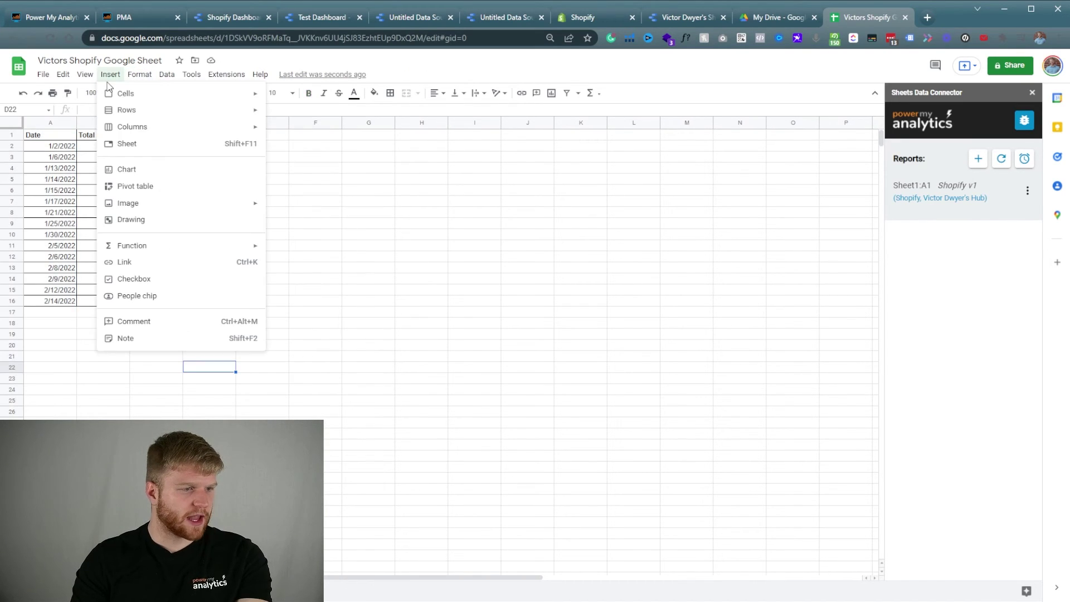
Insert a pivot table on a new sheet from columns A:B, with Date as rows and SUM of Total sales as values.
{"action": "left_click", "coordinate": [132, 190]}
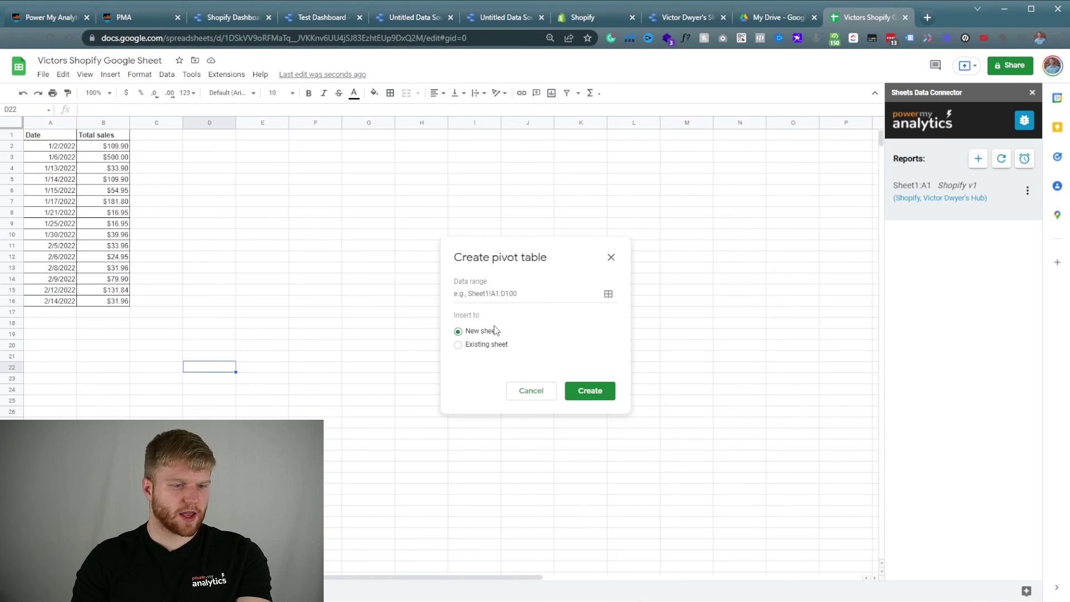
{"action": "left_click_drag", "start_coordinate": [49, 125], "coordinate": [103, 123]}
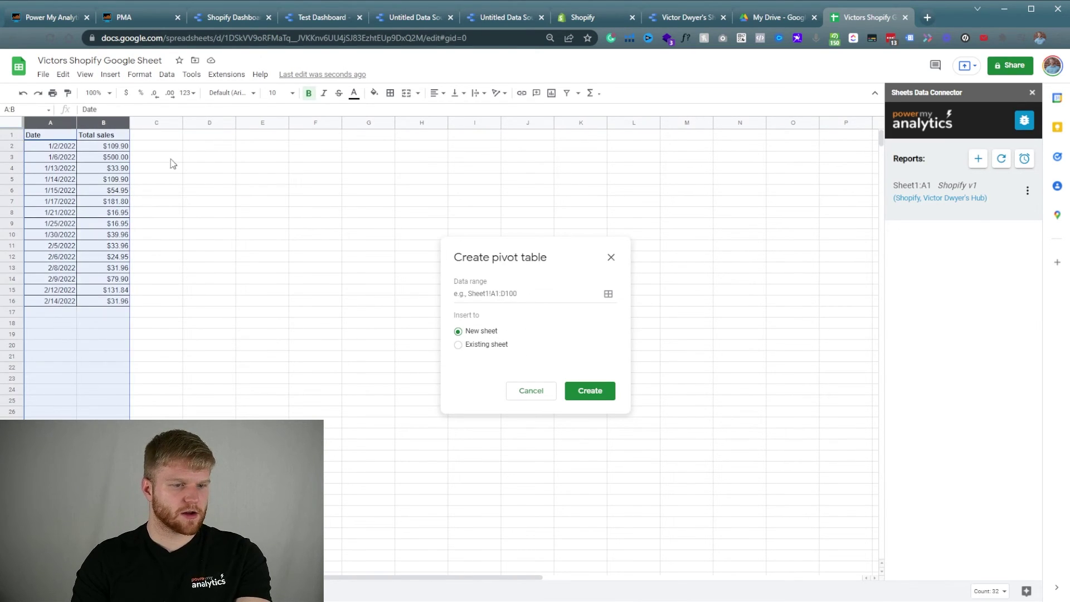
{"action": "left_click", "coordinate": [589, 392]}
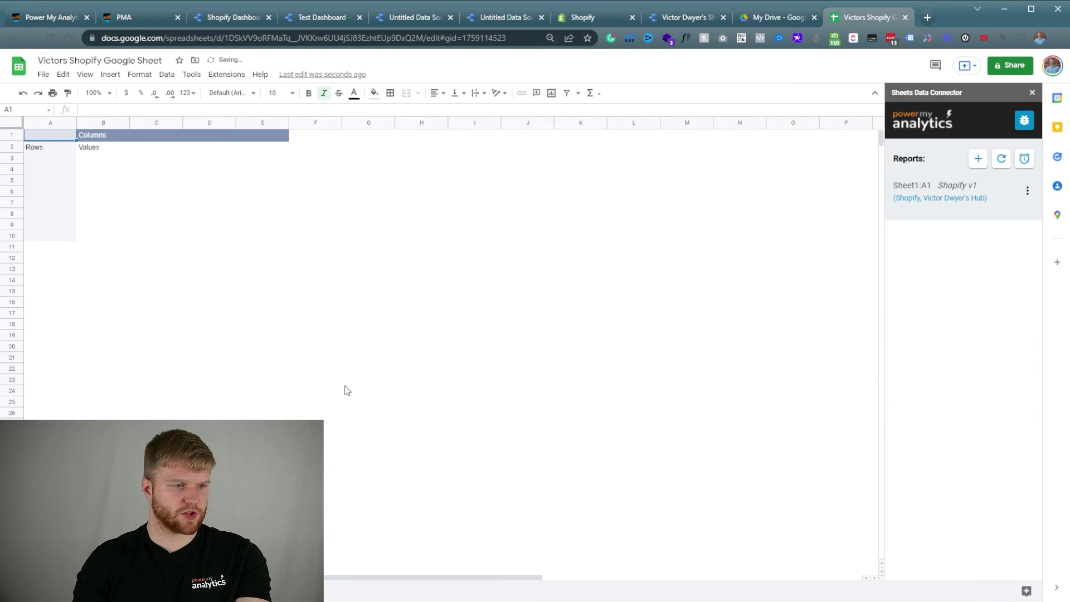
{"action": "left_click", "coordinate": [59, 167]}
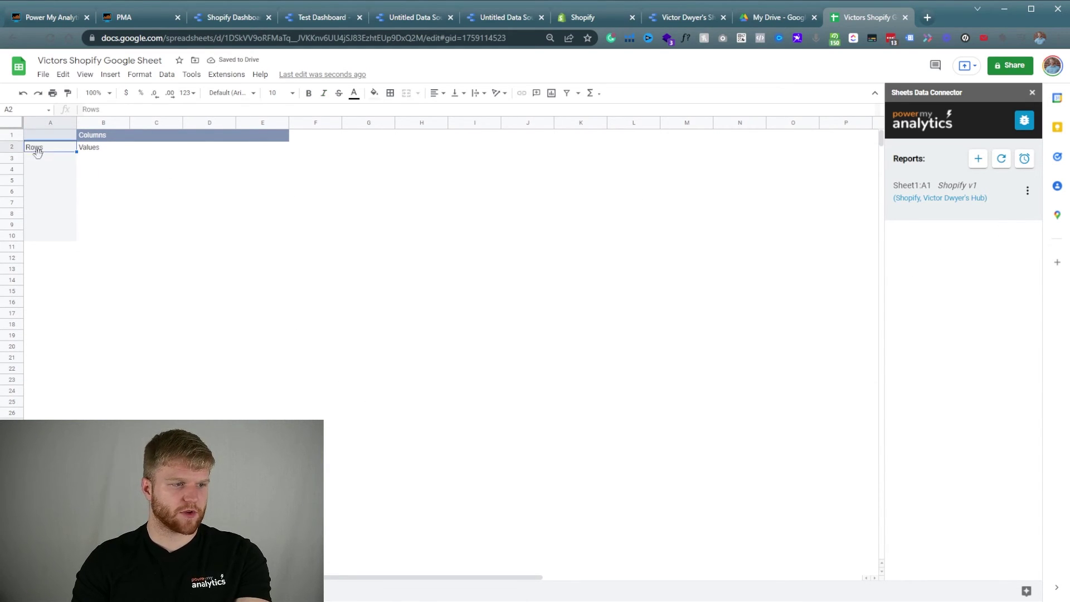
{"action": "left_click", "coordinate": [1031, 92]}
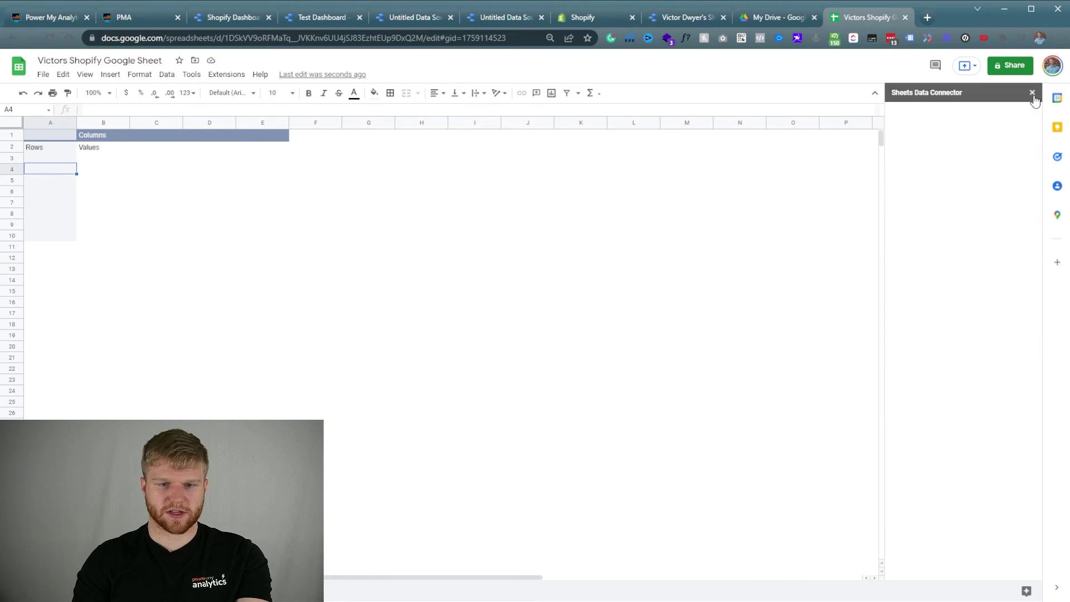
{"action": "left_click", "coordinate": [100, 171]}
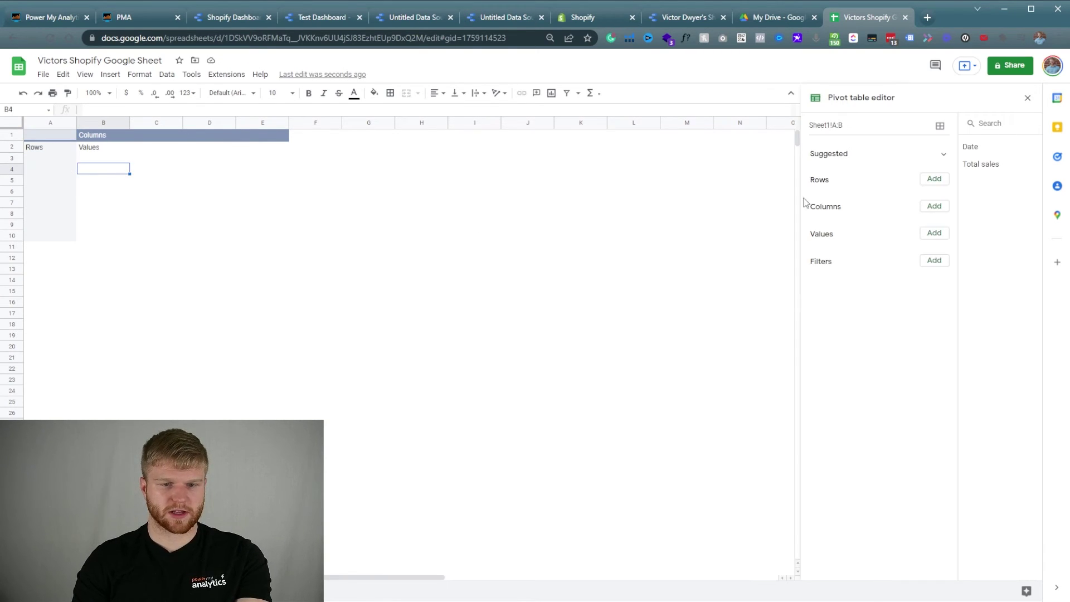
{"action": "left_click", "coordinate": [934, 181]}
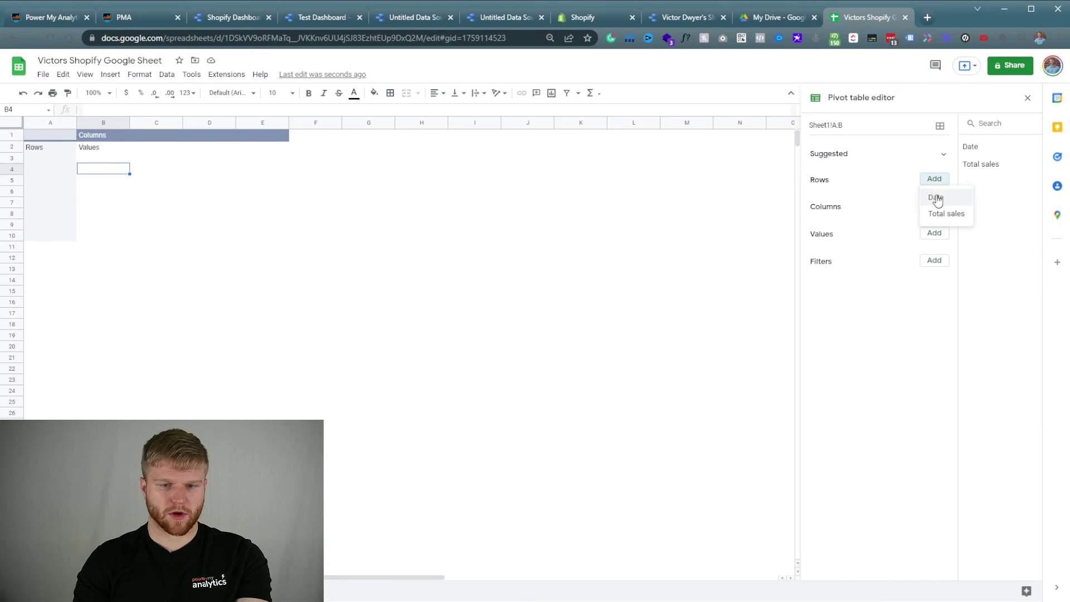
{"action": "left_click", "coordinate": [934, 196]}
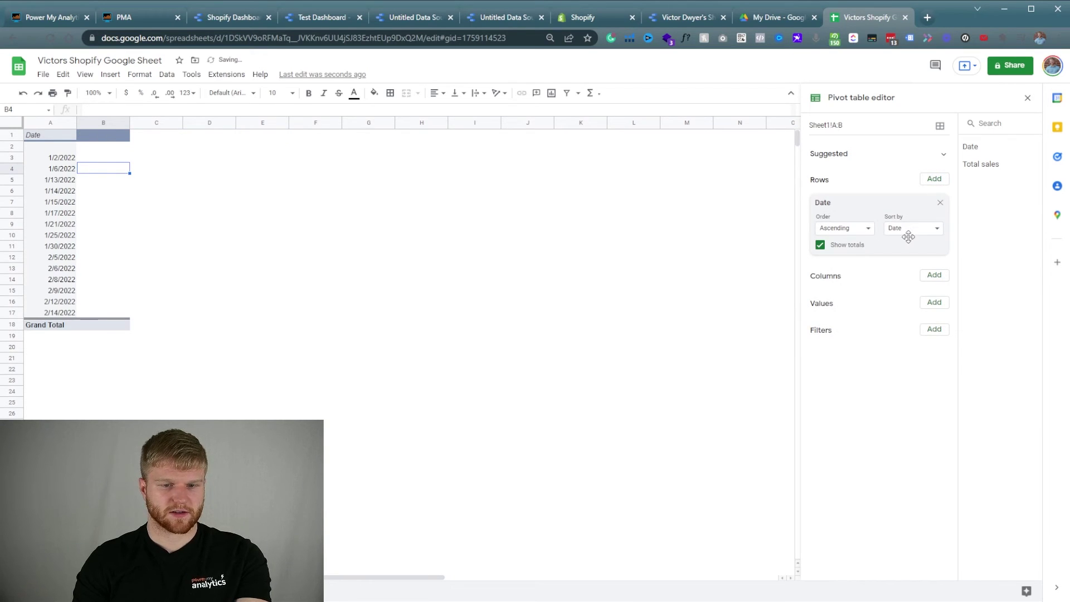
{"action": "left_click", "coordinate": [934, 302]}
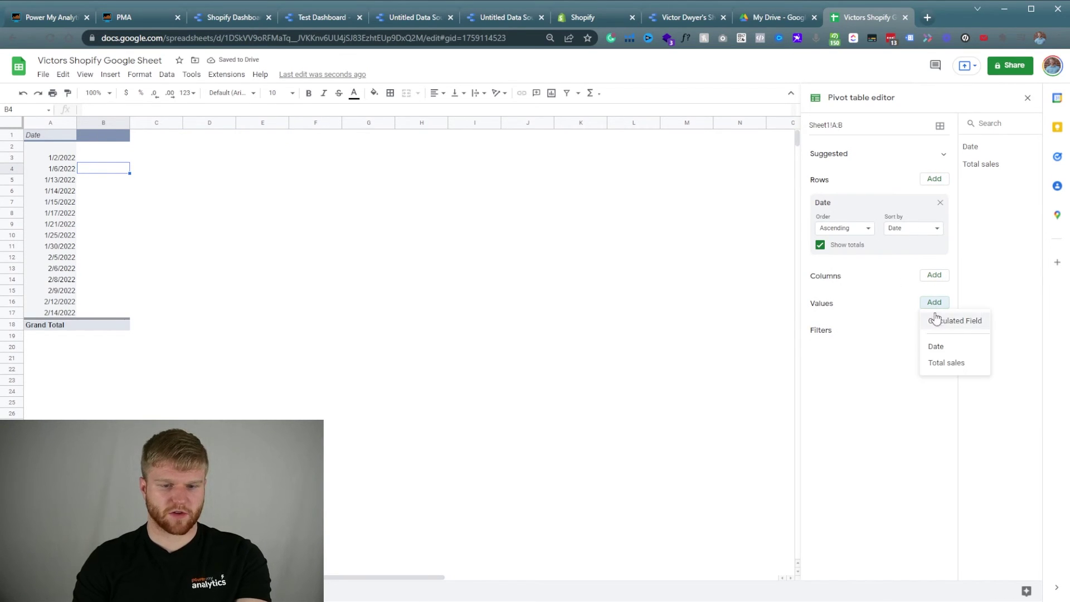
{"action": "left_click", "coordinate": [940, 363]}
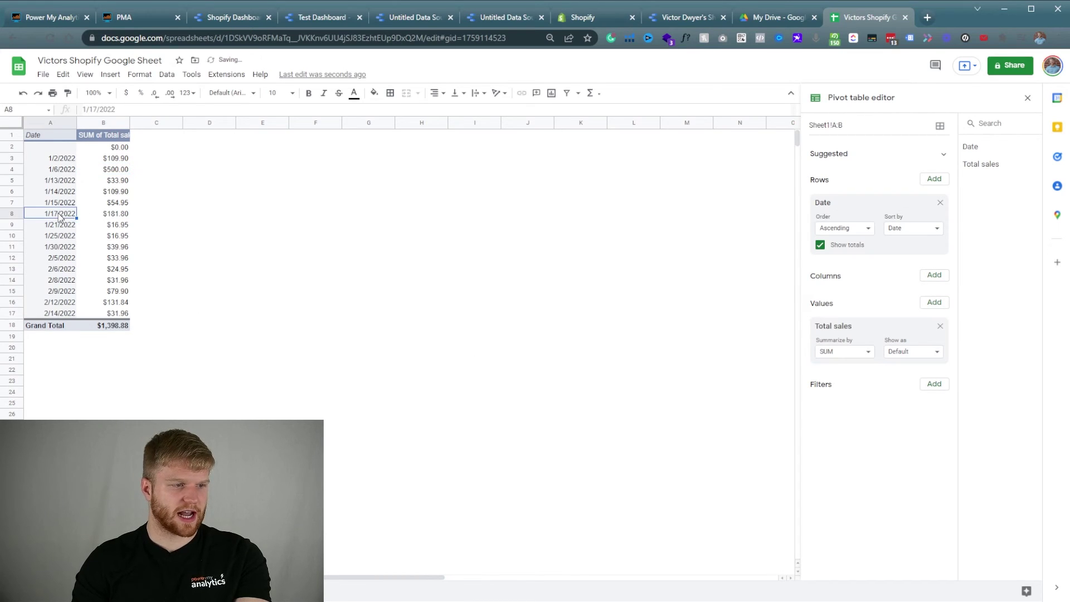
Group the pivot table's date rows by month.
{"action": "right_click", "coordinate": [54, 195]}
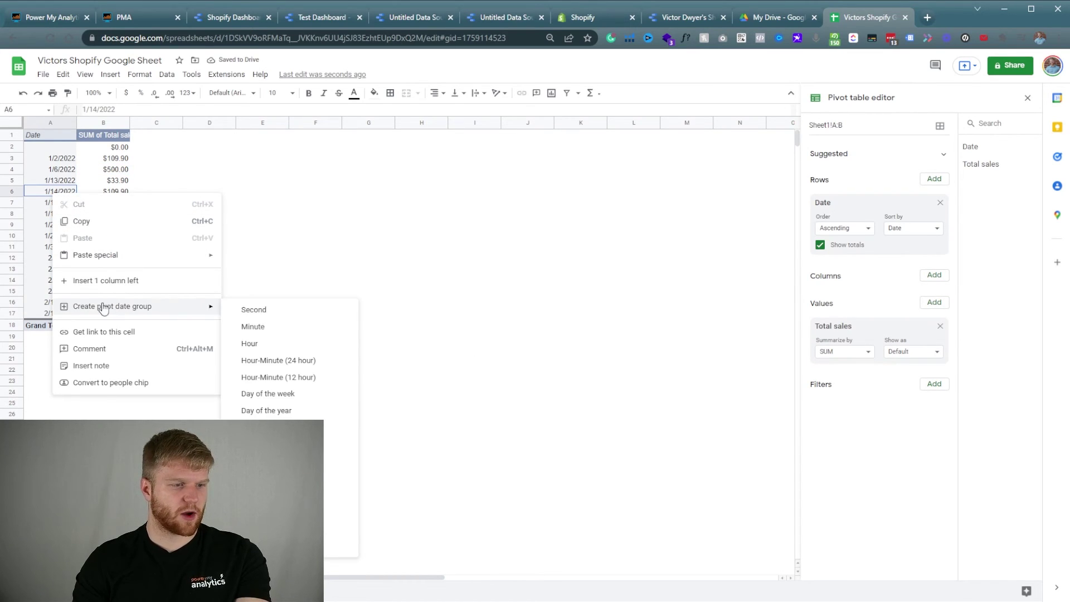
{"action": "left_click", "coordinate": [33, 206]}
{"action": "right_click", "coordinate": [41, 173]}
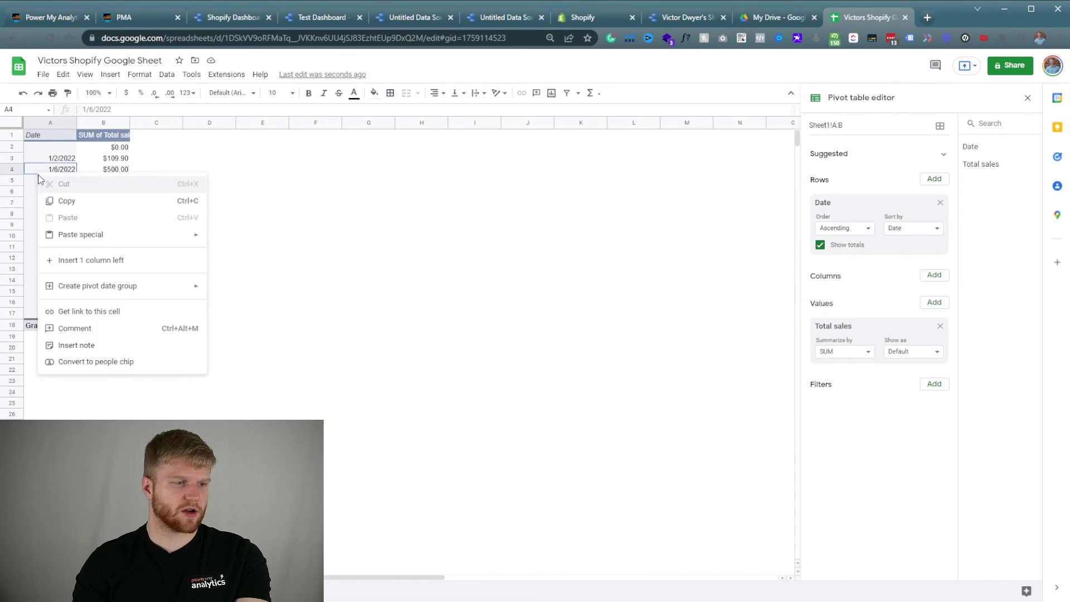
{"action": "left_click", "coordinate": [31, 264]}
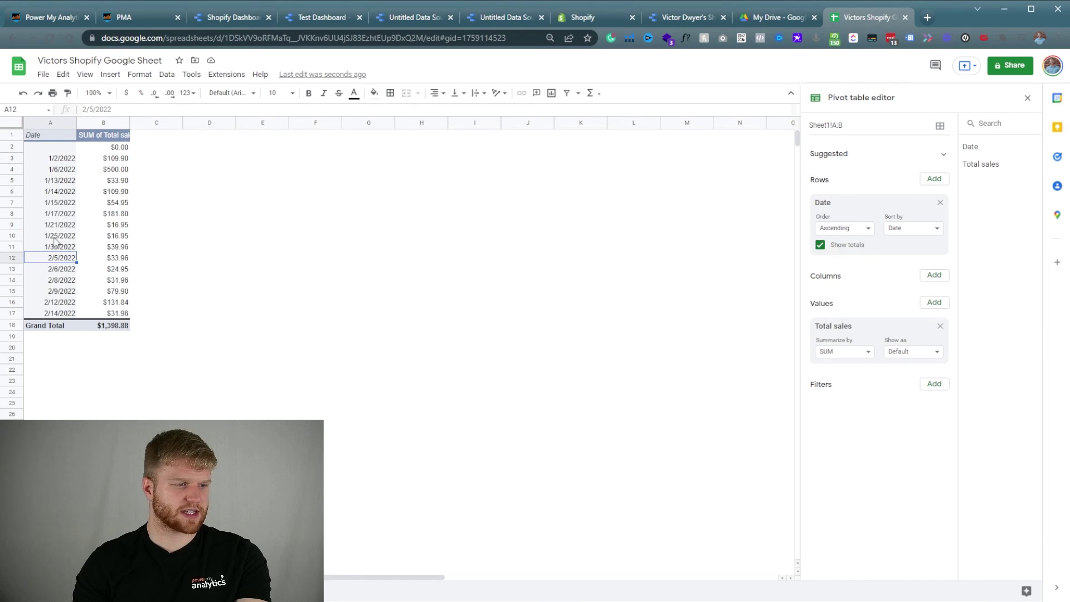
{"action": "right_click", "coordinate": [52, 195]}
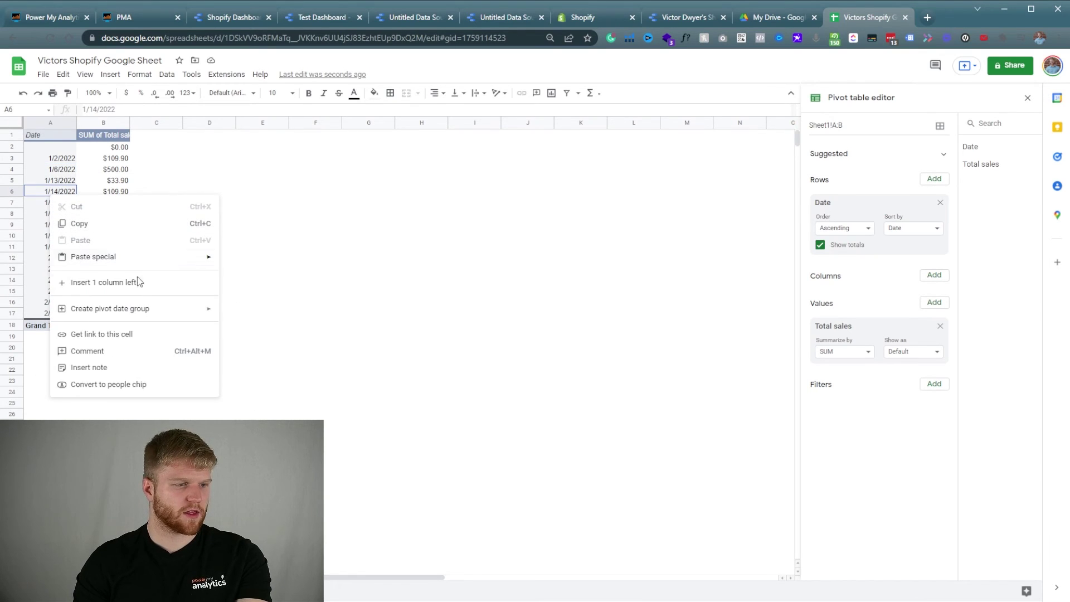
{"action": "right_click", "coordinate": [32, 202]}
{"action": "mouse_move", "coordinate": [124, 317]}
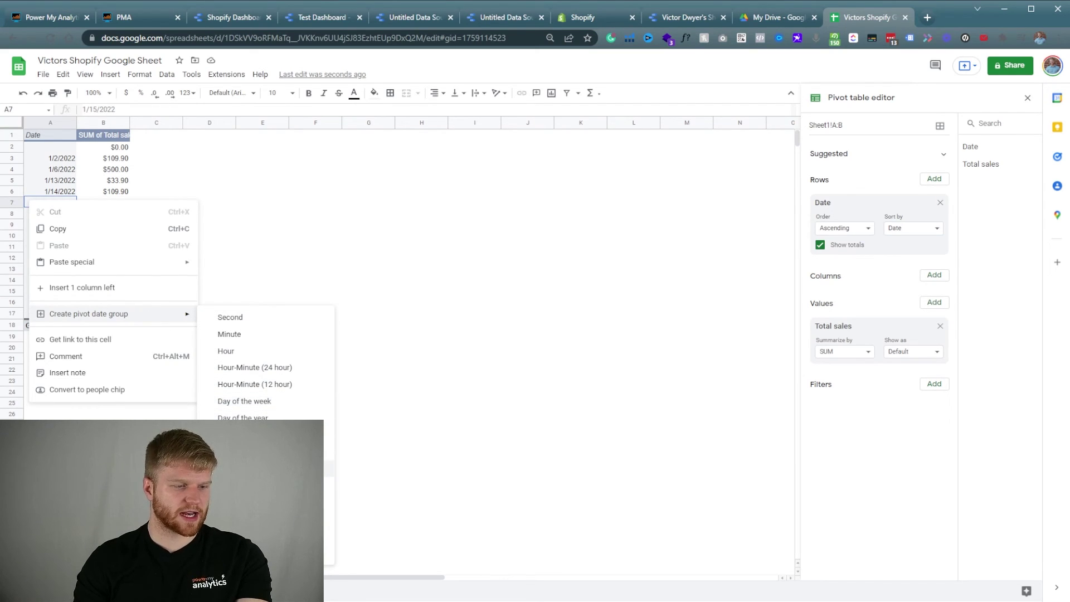
{"action": "left_click", "coordinate": [262, 468]}
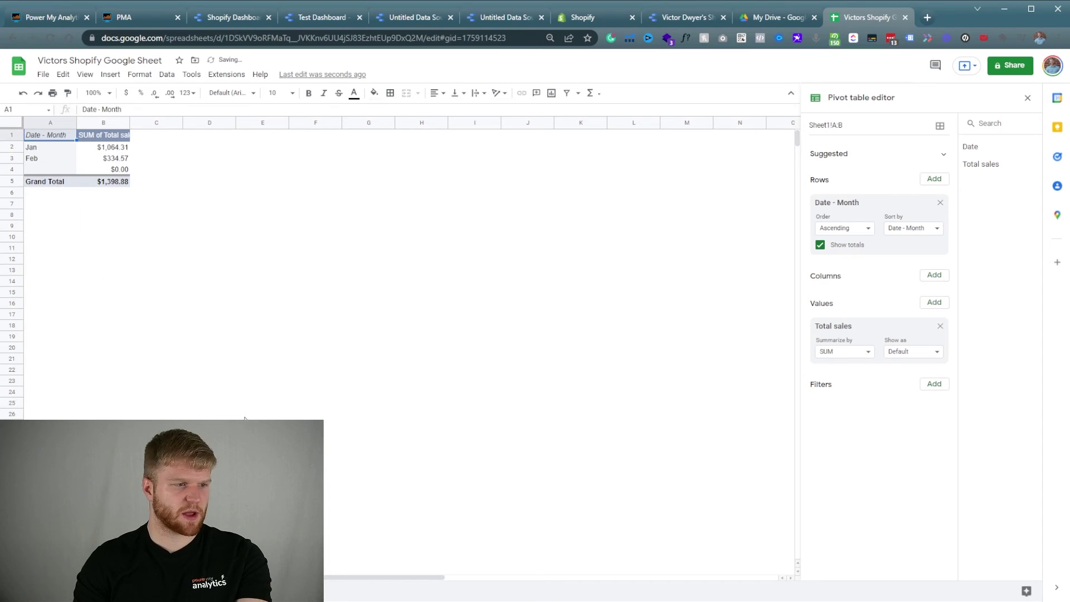
Regroup the rows by day of the week and select Thursday's $533.90 total.
{"action": "right_click", "coordinate": [61, 151]}
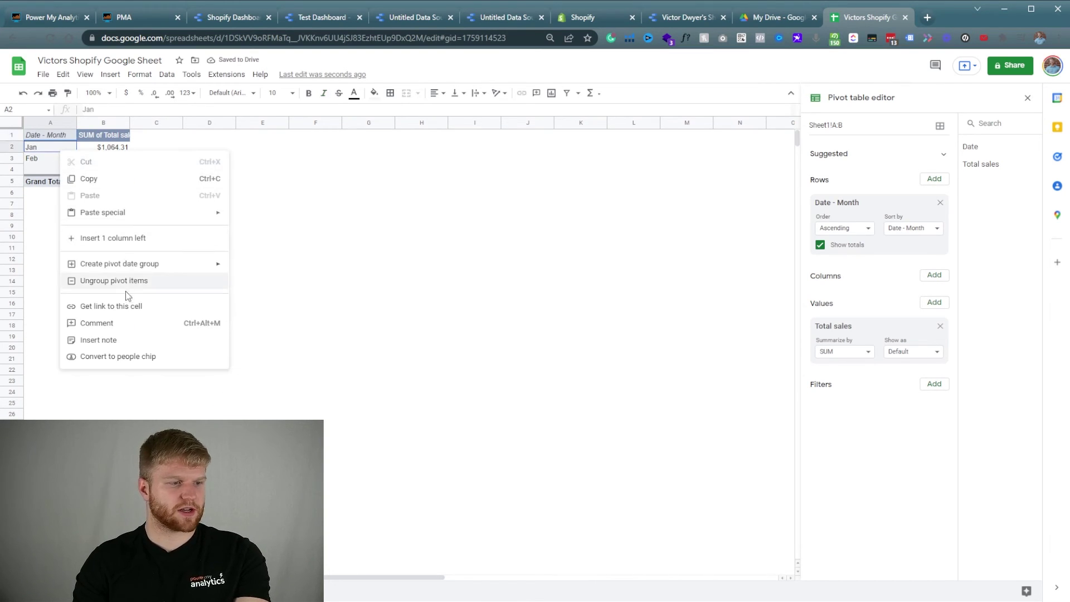
{"action": "mouse_move", "coordinate": [142, 263]}
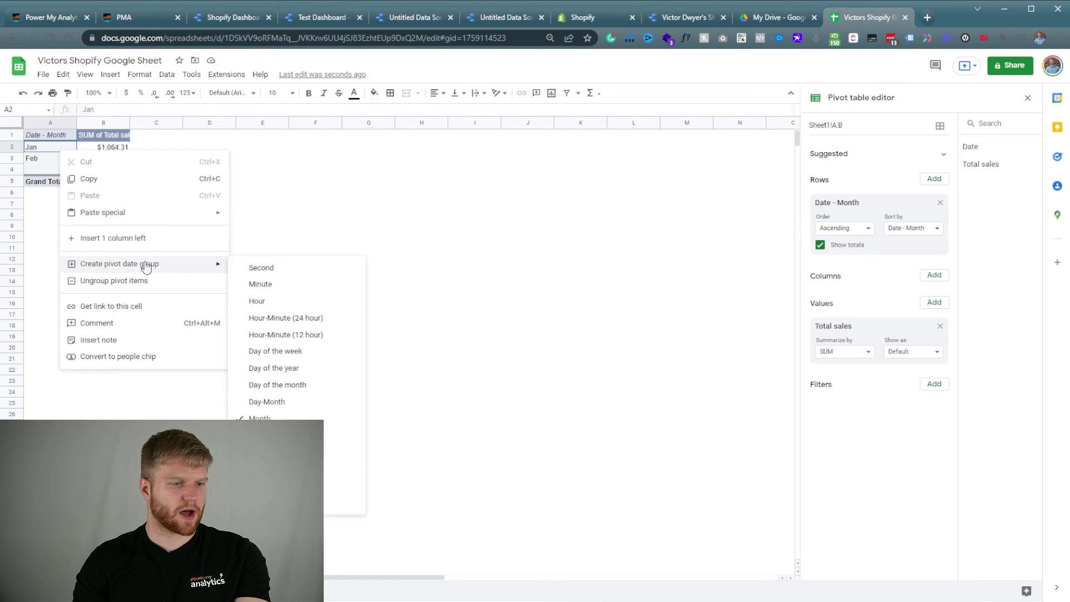
{"action": "left_click", "coordinate": [314, 356]}
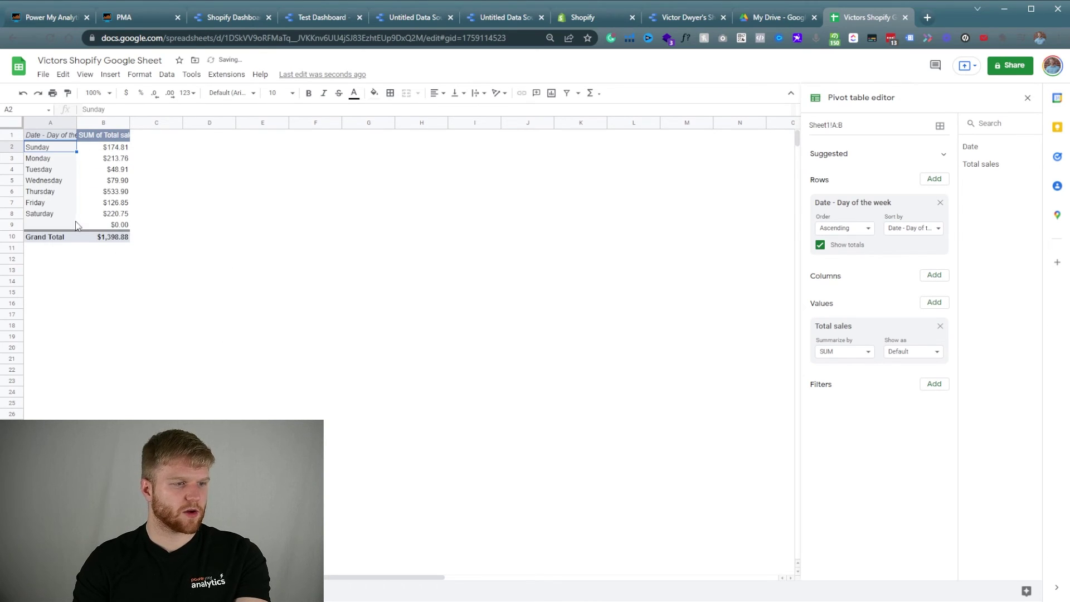
{"action": "left_click", "coordinate": [54, 195]}
{"action": "left_click_drag", "start_coordinate": [59, 195], "coordinate": [122, 192]}
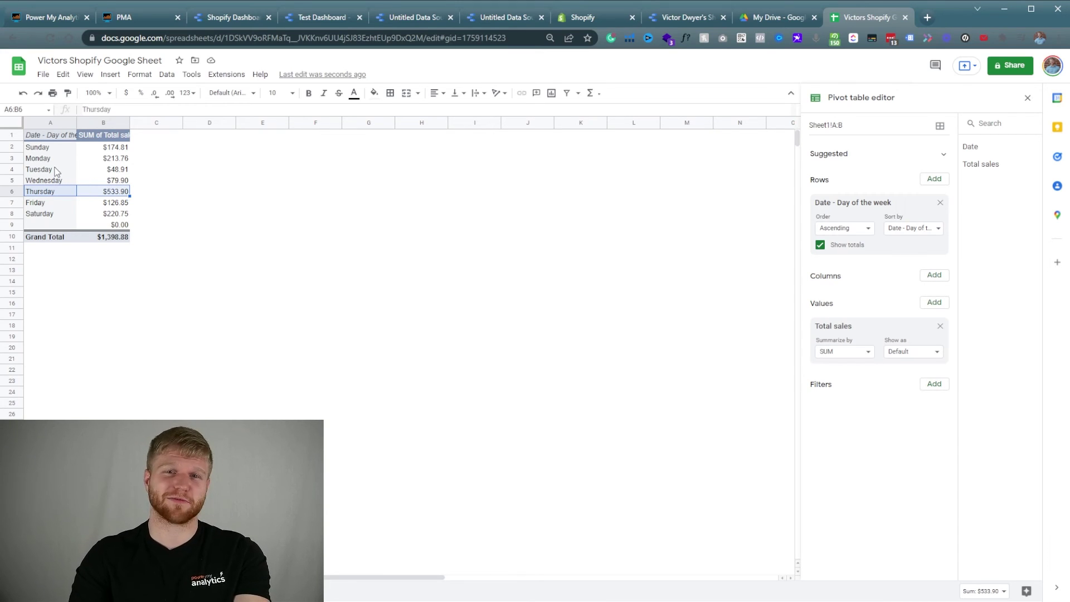
Regroup the pivot rows by day and month.
{"action": "right_click", "coordinate": [51, 170]}
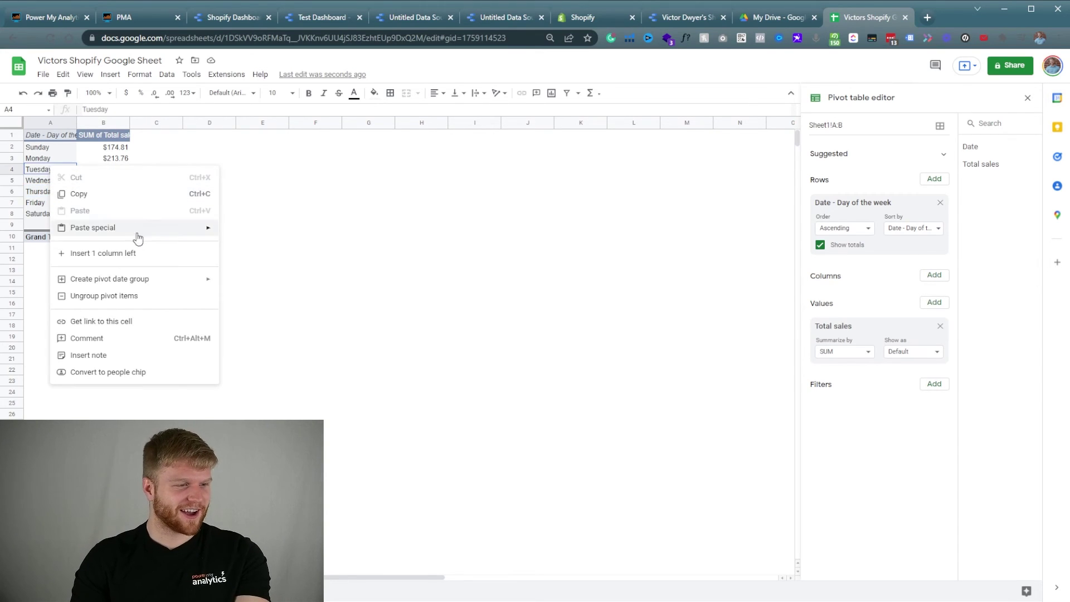
{"action": "mouse_move", "coordinate": [139, 279]}
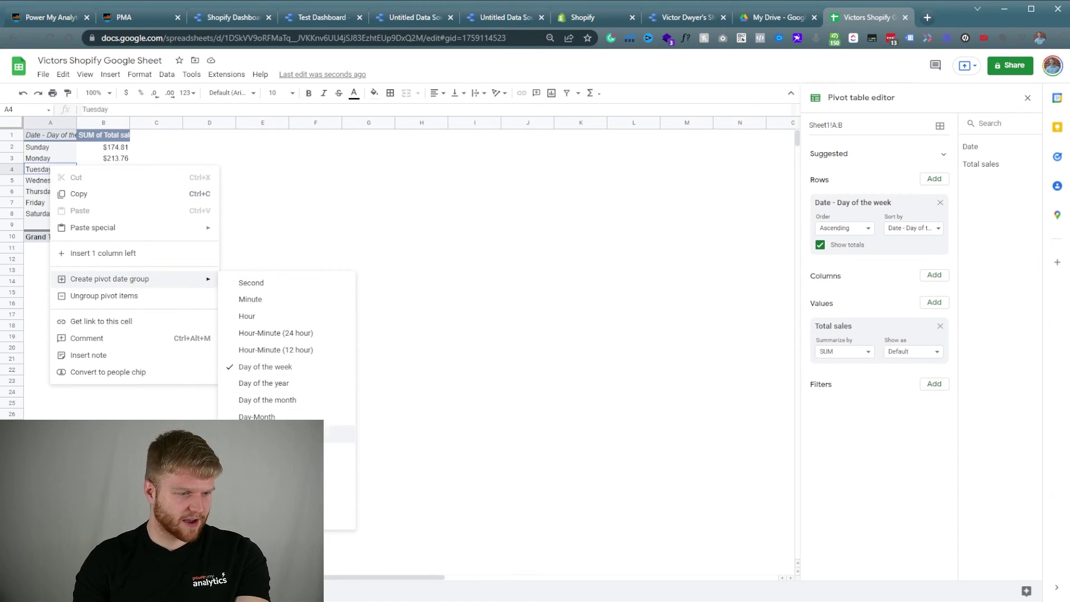
{"action": "left_click", "coordinate": [288, 417]}
Open the date-grouping options on the 21-Jan row and close them without changing anything.
{"action": "right_click", "coordinate": [45, 216]}
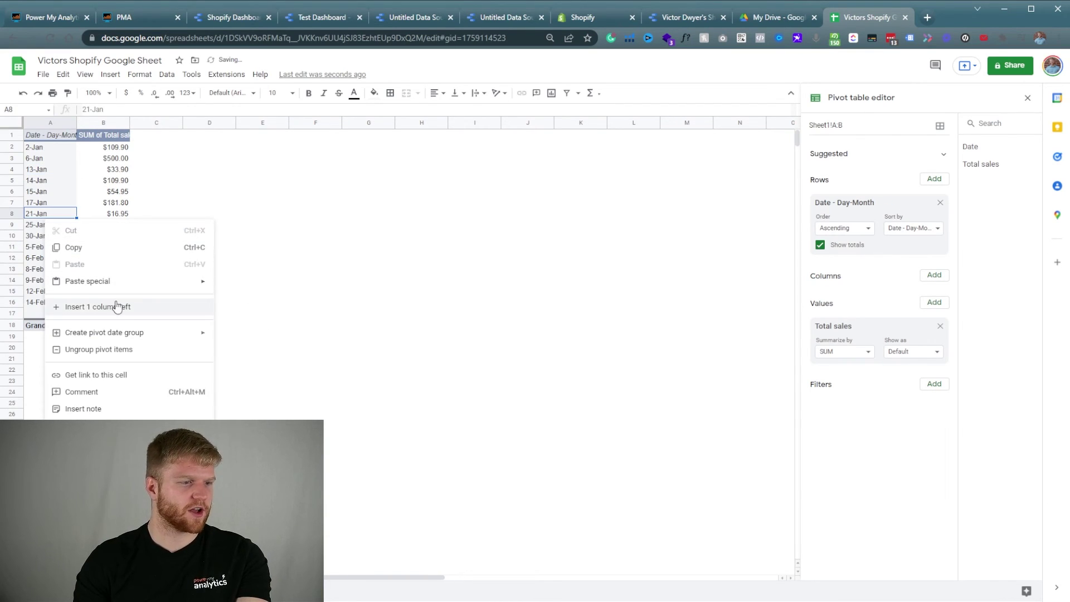
{"action": "mouse_move", "coordinate": [142, 337]}
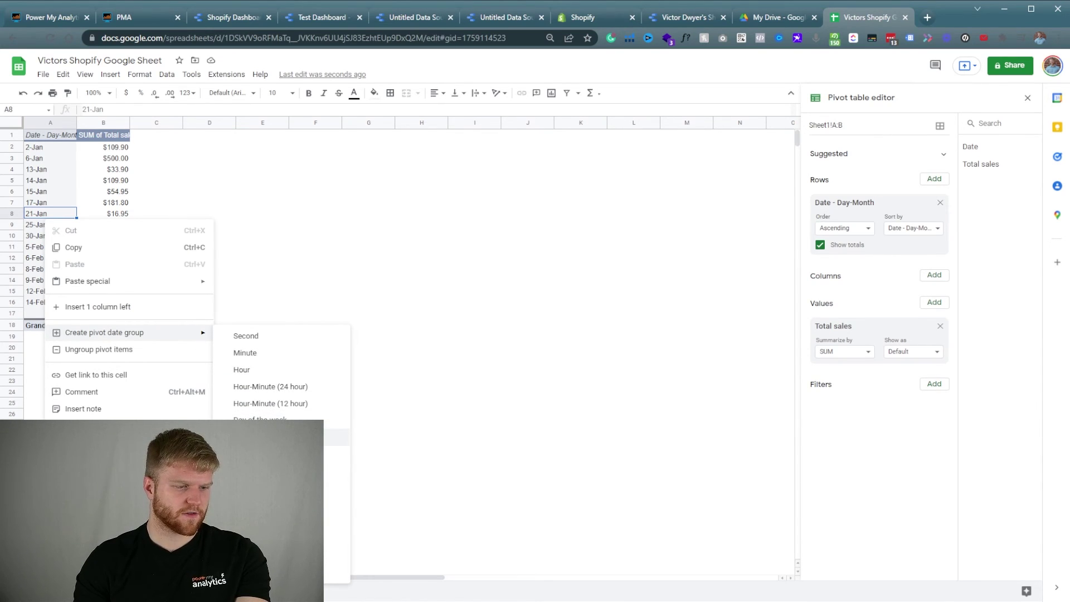
{"action": "left_click", "coordinate": [276, 170]}
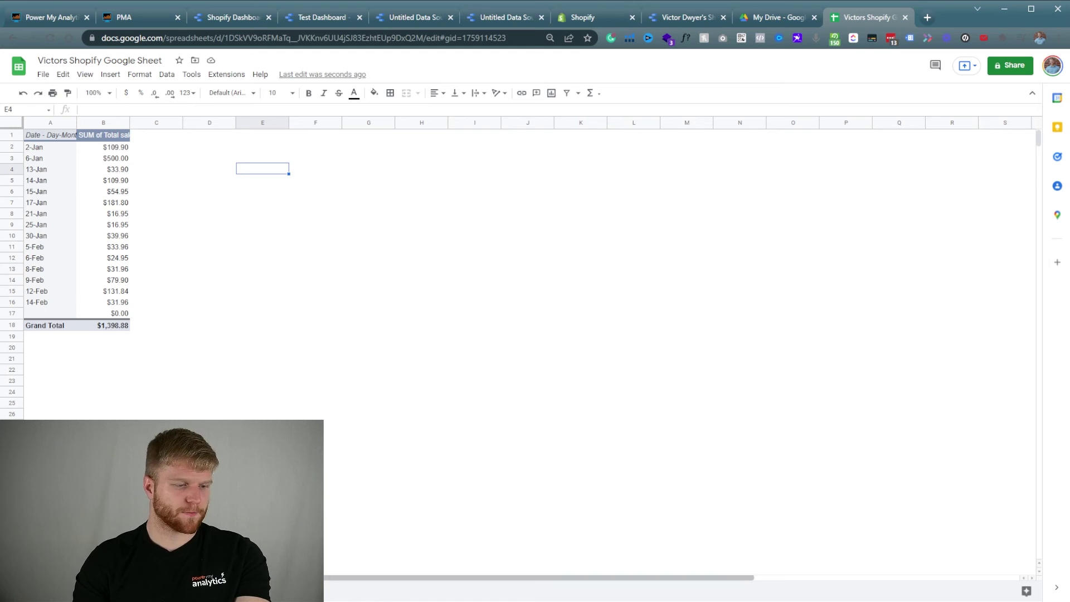
Add a blank sheet and rename it Customer List.
{"action": "key", "text": "ctrl+Page_Up"}
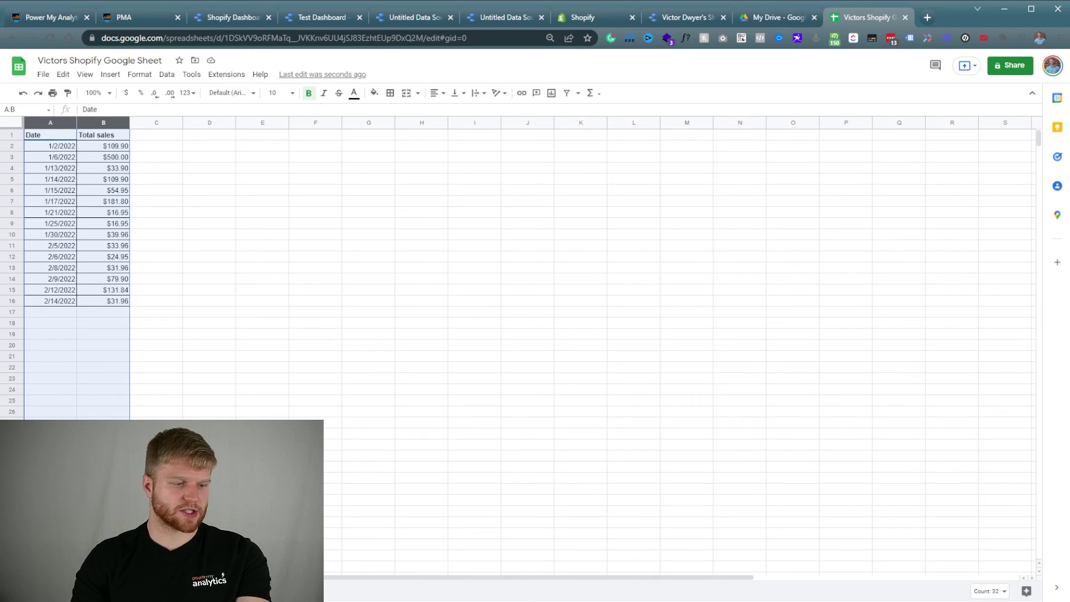
{"action": "key", "text": "shift+F11"}
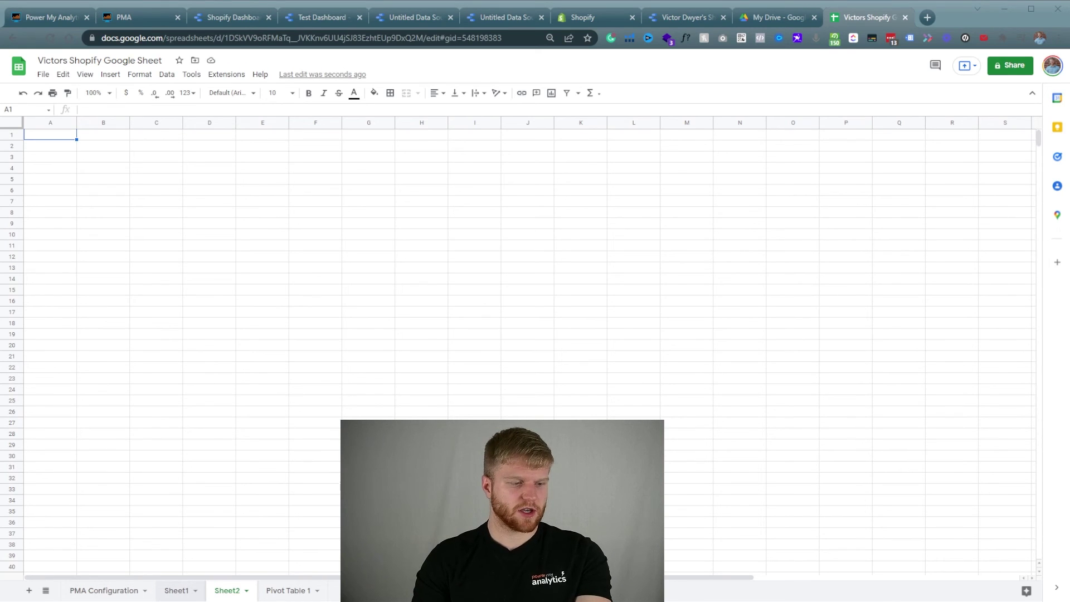
{"action": "double_click", "coordinate": [231, 590]}
{"action": "type", "text": "Customer"}
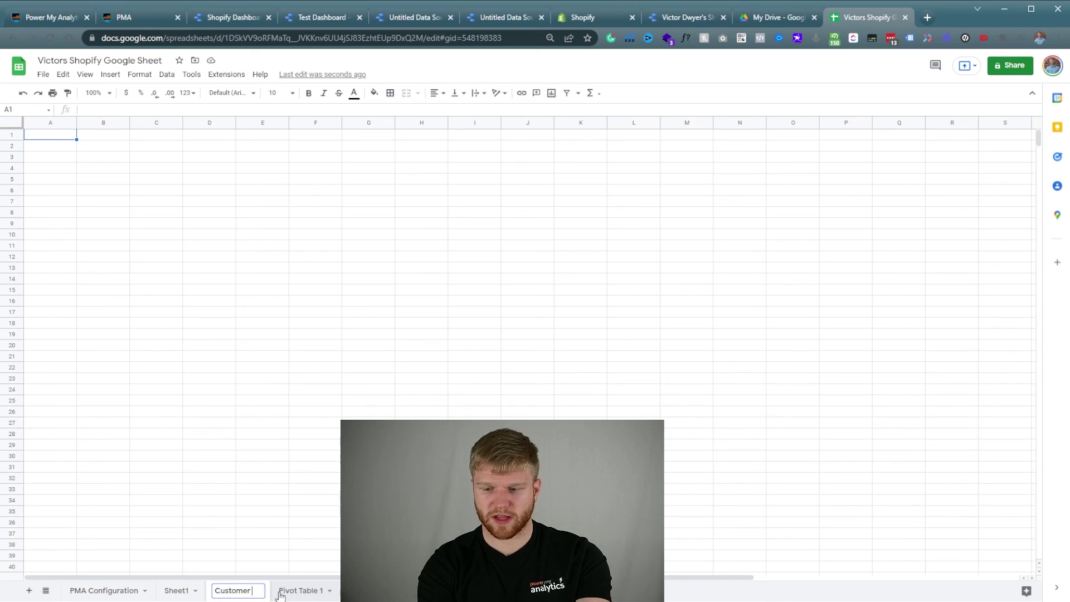
{"action": "type", "text": " List"}
{"action": "key", "text": "Return"}
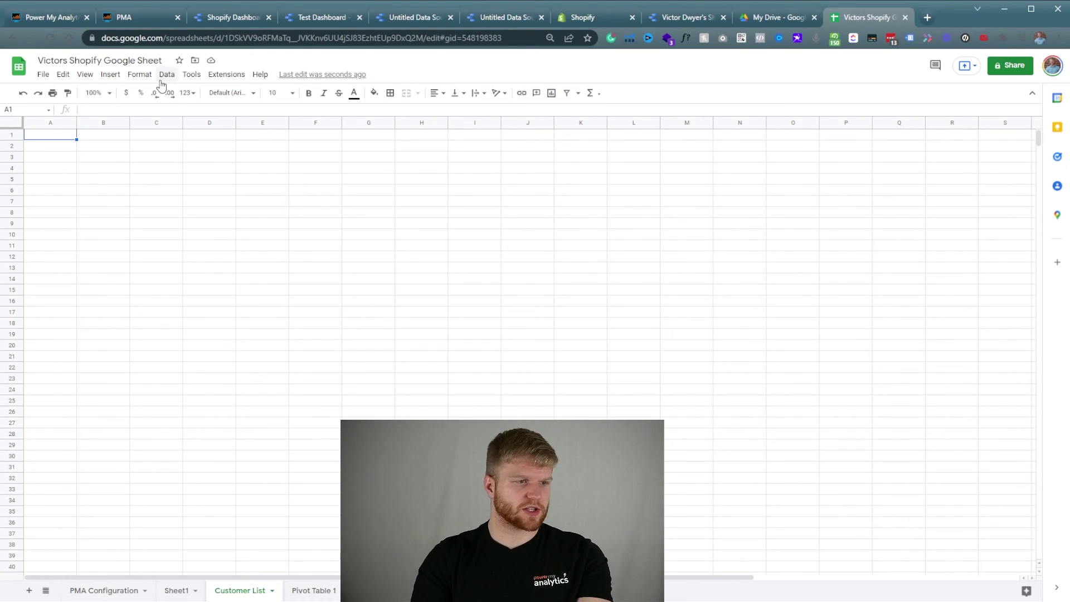
From the Power My Analytics sidebar, add a new Shopify report with the user's hub and store account.
{"action": "left_click", "coordinate": [226, 74]}
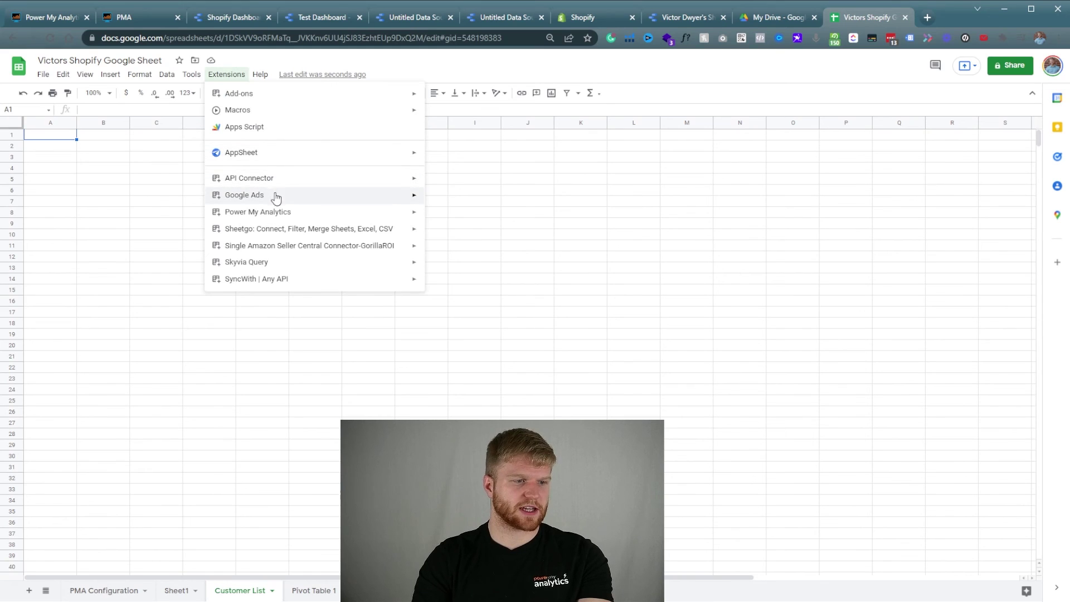
{"action": "mouse_move", "coordinate": [275, 212]}
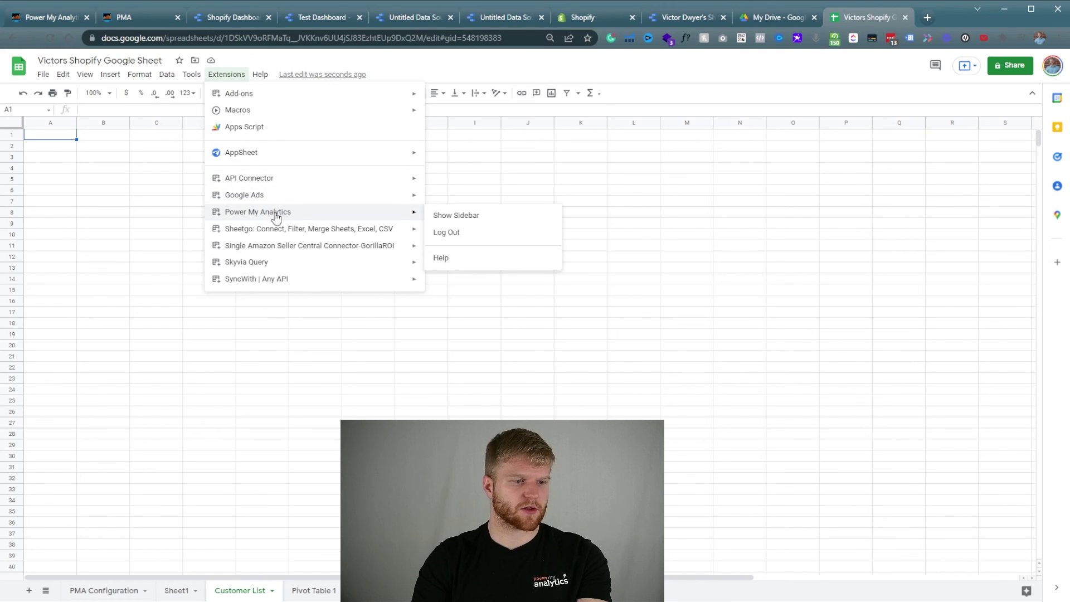
{"action": "left_click", "coordinate": [453, 217]}
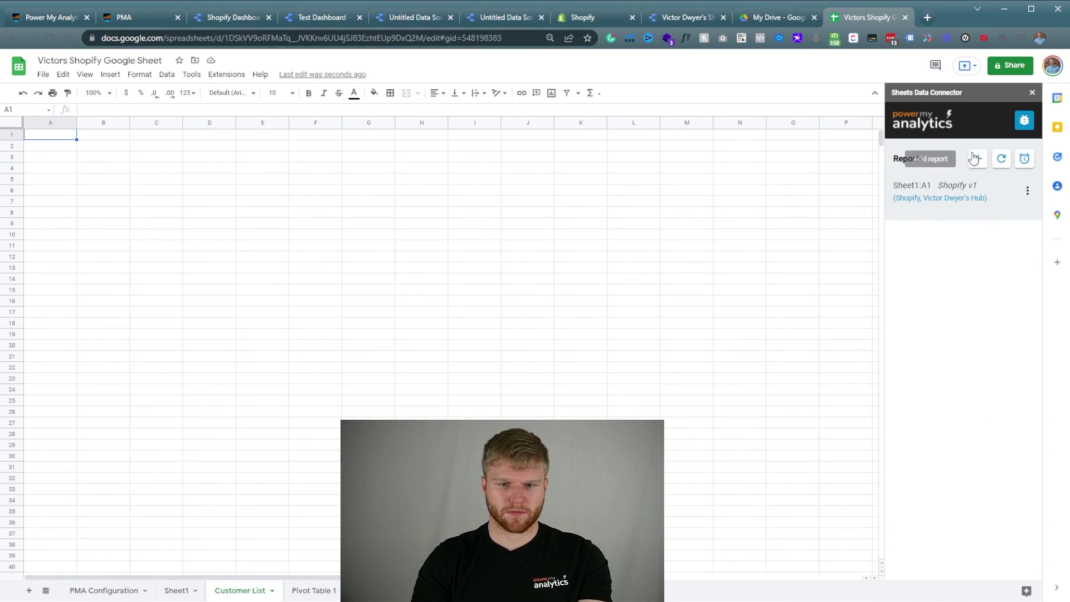
{"action": "left_click", "coordinate": [978, 158]}
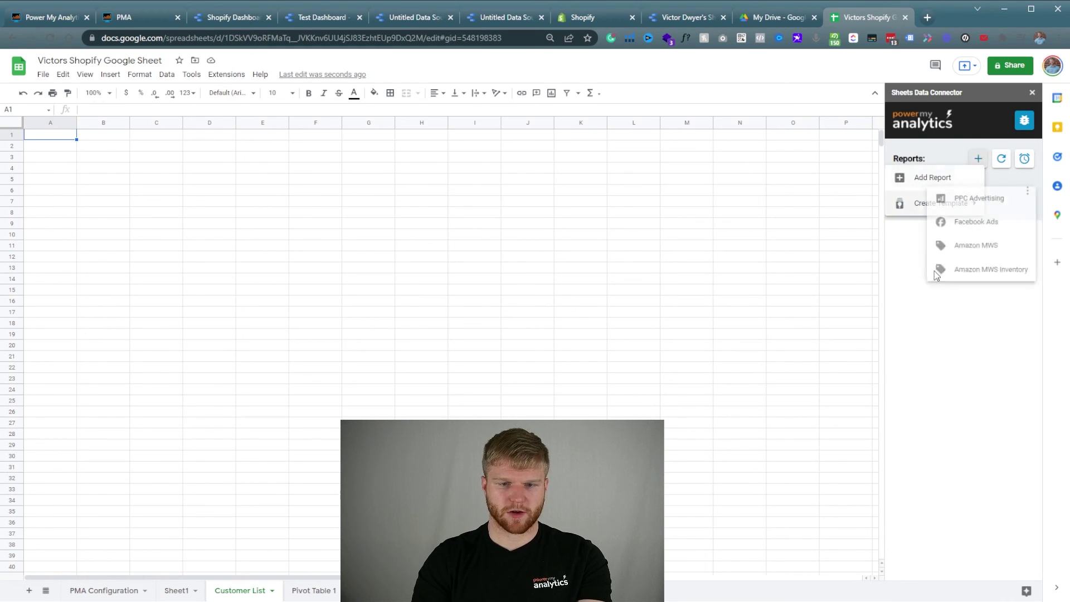
{"action": "left_click", "coordinate": [920, 178]}
{"action": "scroll", "coordinate": [946, 273], "scroll_direction": "down", "scroll_amount": 3}
{"action": "scroll", "coordinate": [946, 273], "scroll_direction": "down", "scroll_amount": 3}
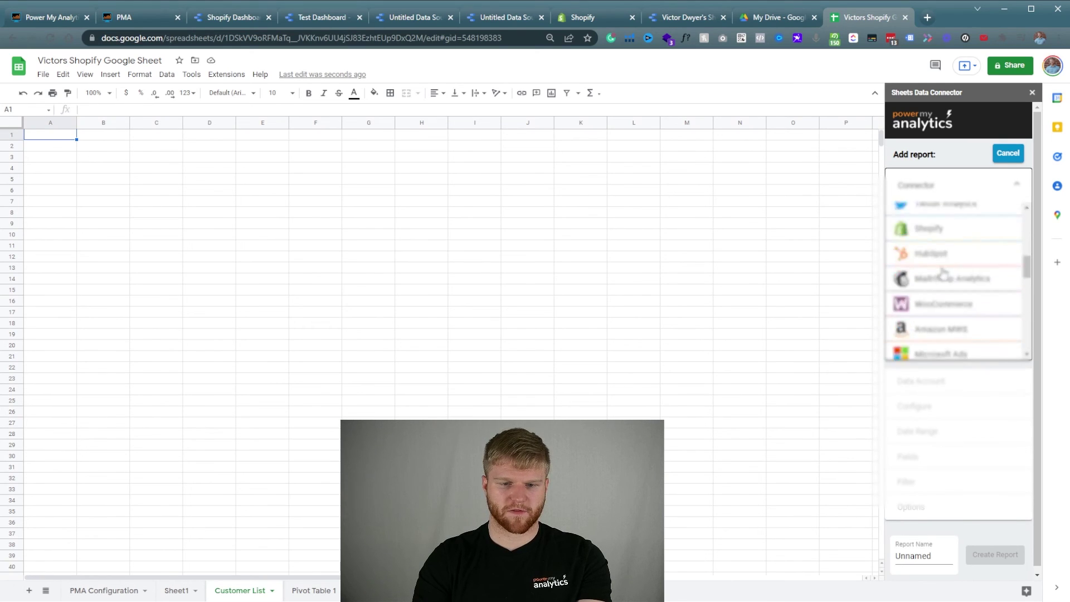
{"action": "left_click", "coordinate": [948, 252]}
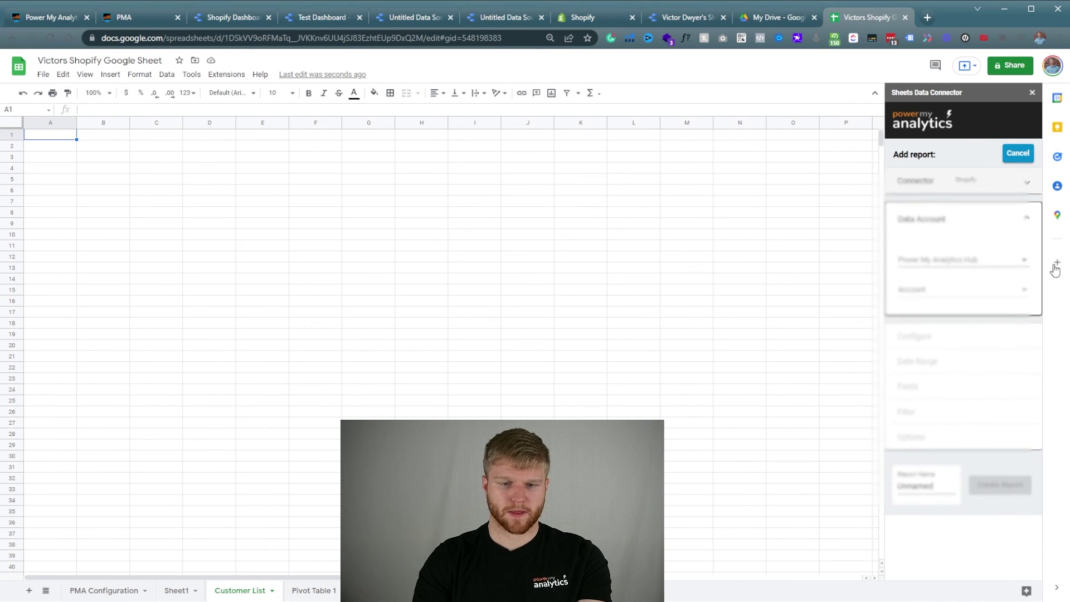
{"action": "left_click", "coordinate": [986, 268]}
{"action": "left_click", "coordinate": [964, 273]}
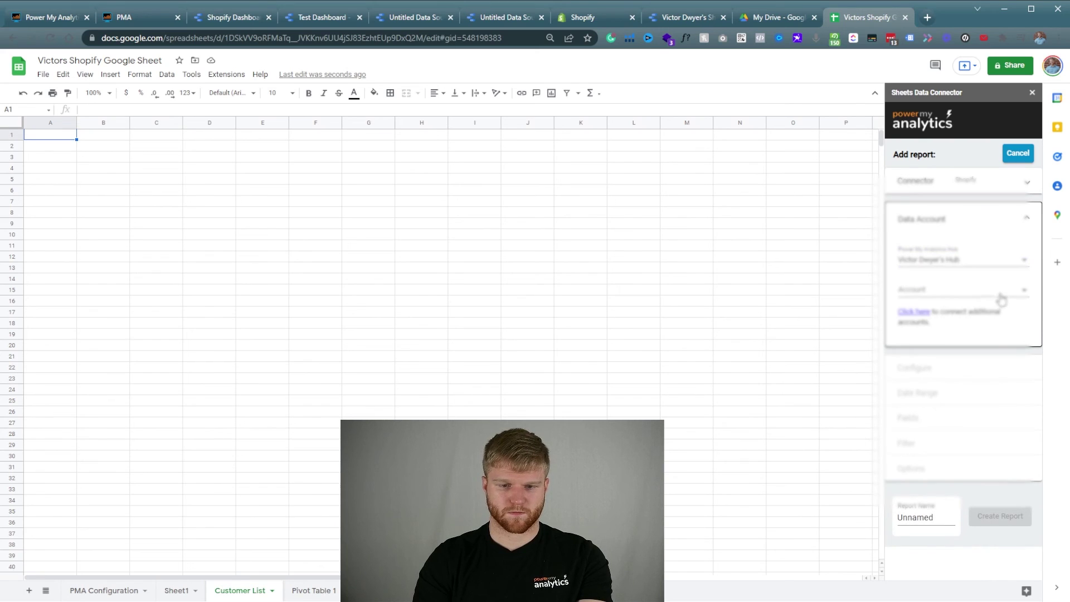
{"action": "left_click", "coordinate": [953, 292]}
{"action": "left_click", "coordinate": [956, 319]}
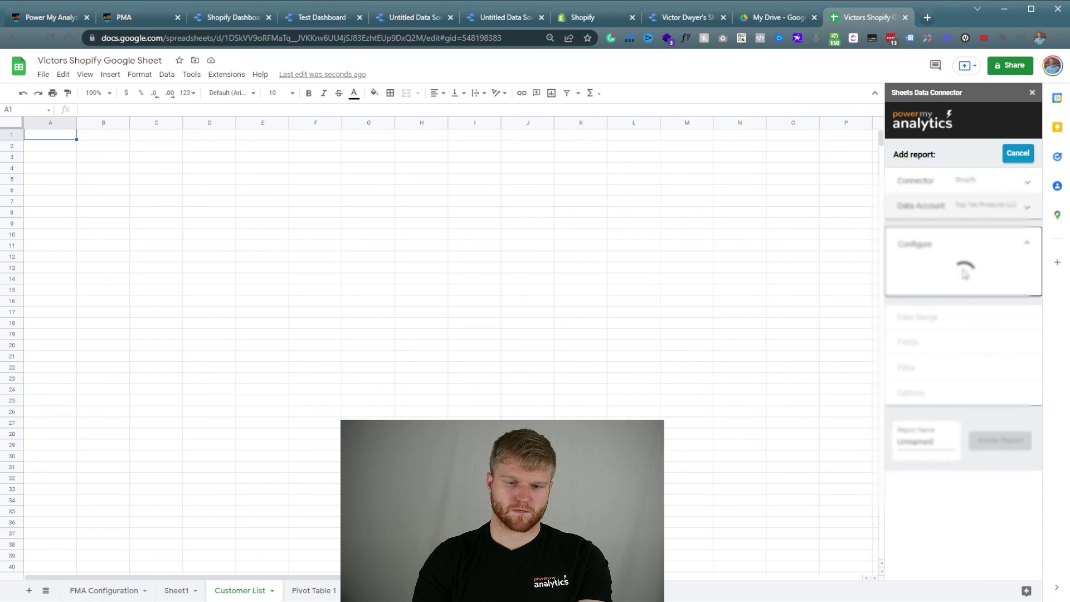
Set the date range to This year to date, including today.
{"action": "left_click", "coordinate": [959, 297]}
{"action": "left_click", "coordinate": [980, 418]}
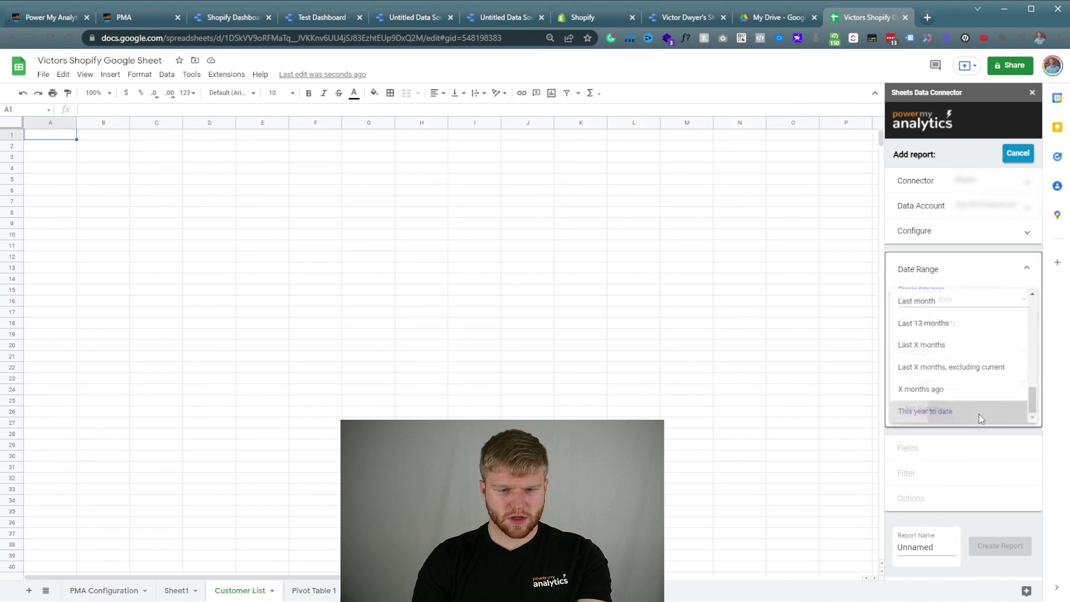
{"action": "left_click", "coordinate": [914, 324]}
{"action": "left_click", "coordinate": [926, 411]}
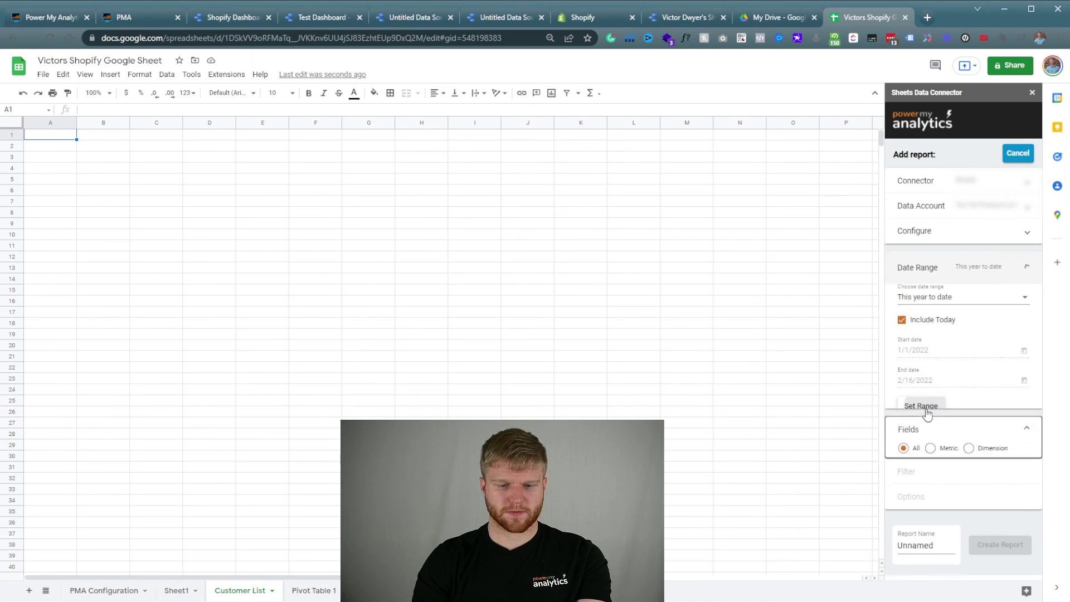
Add Customer First Name, Last Name, email, Customer ID and Returning customer rate as report fields.
{"action": "left_click", "coordinate": [930, 349]}
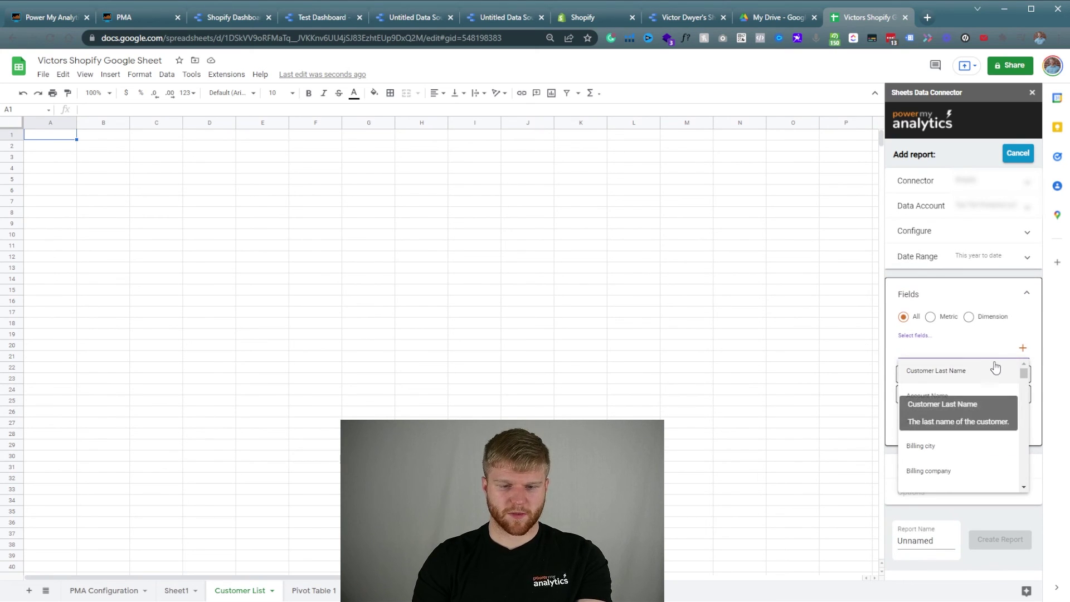
{"action": "type", "text": "custo"}
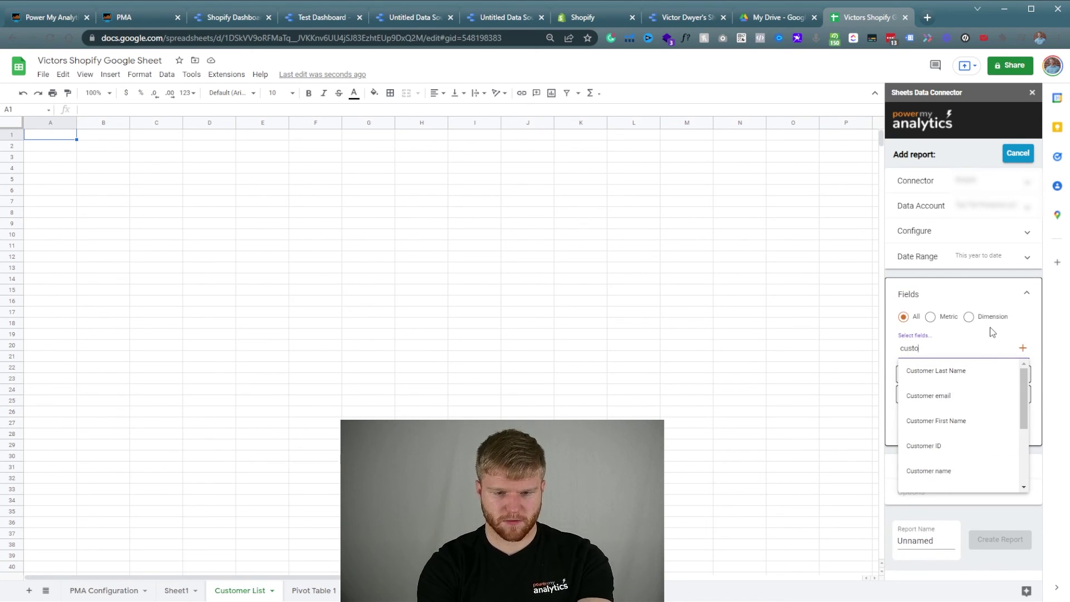
{"action": "type", "text": "m"}
{"action": "left_click", "coordinate": [963, 420]}
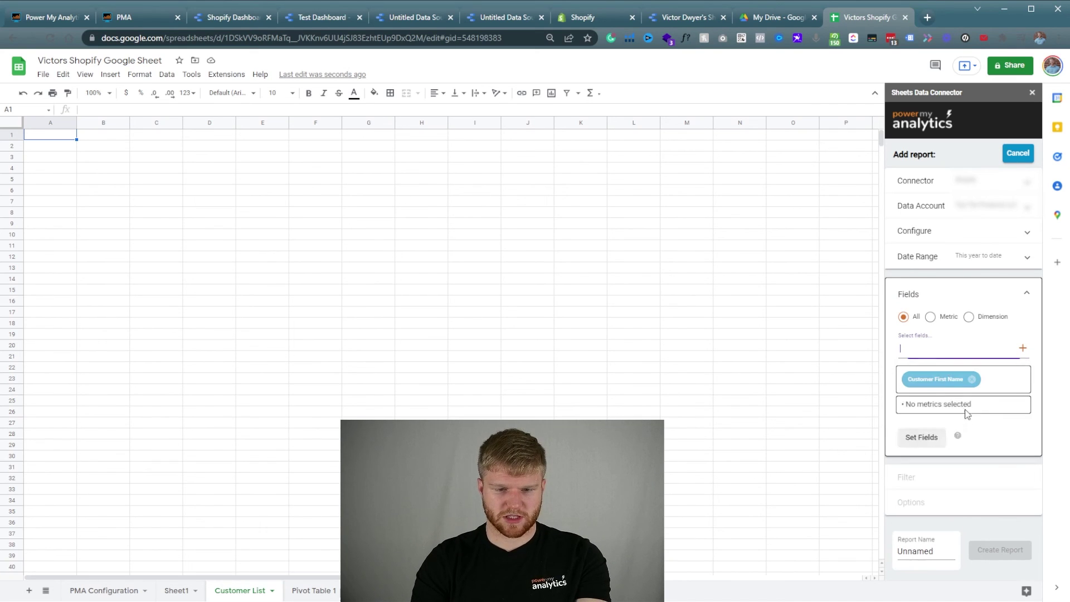
{"action": "type", "text": "cust"}
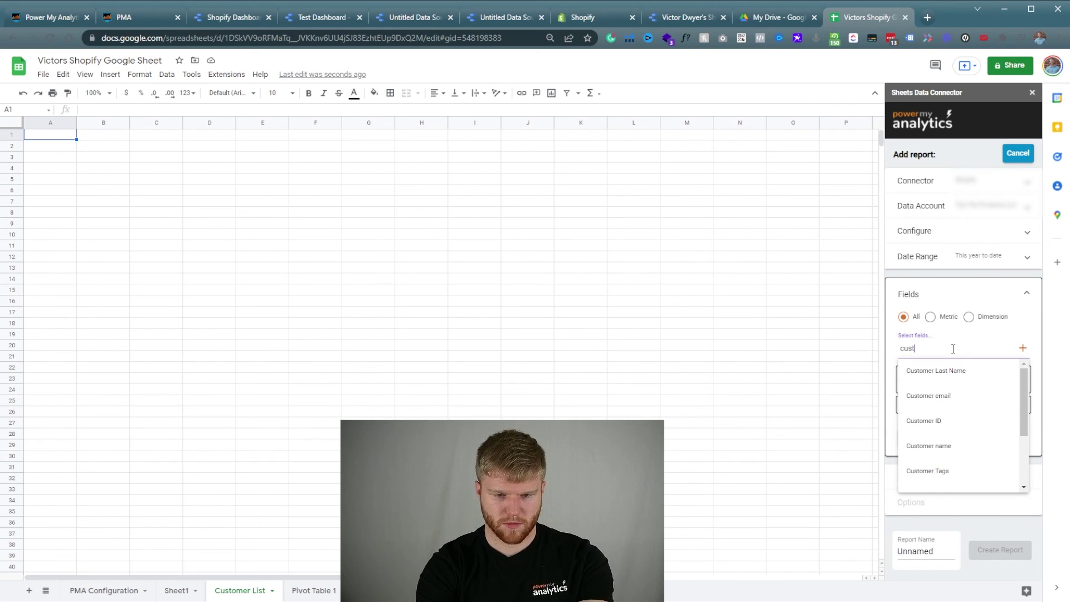
{"action": "left_click", "coordinate": [934, 371]}
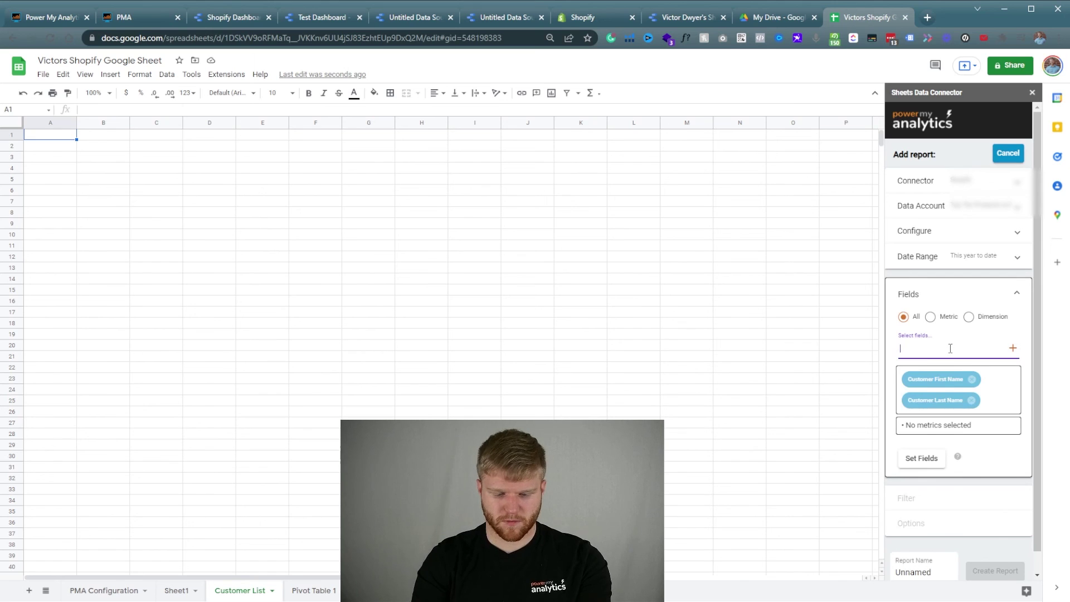
{"action": "type", "text": "customer emai"}
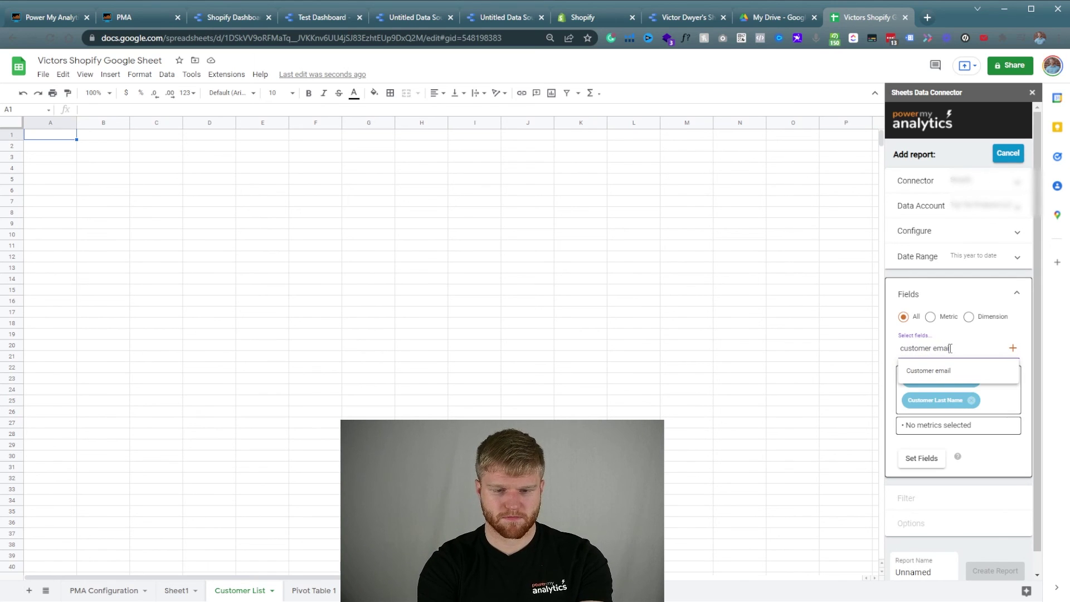
{"action": "left_click", "coordinate": [945, 369]}
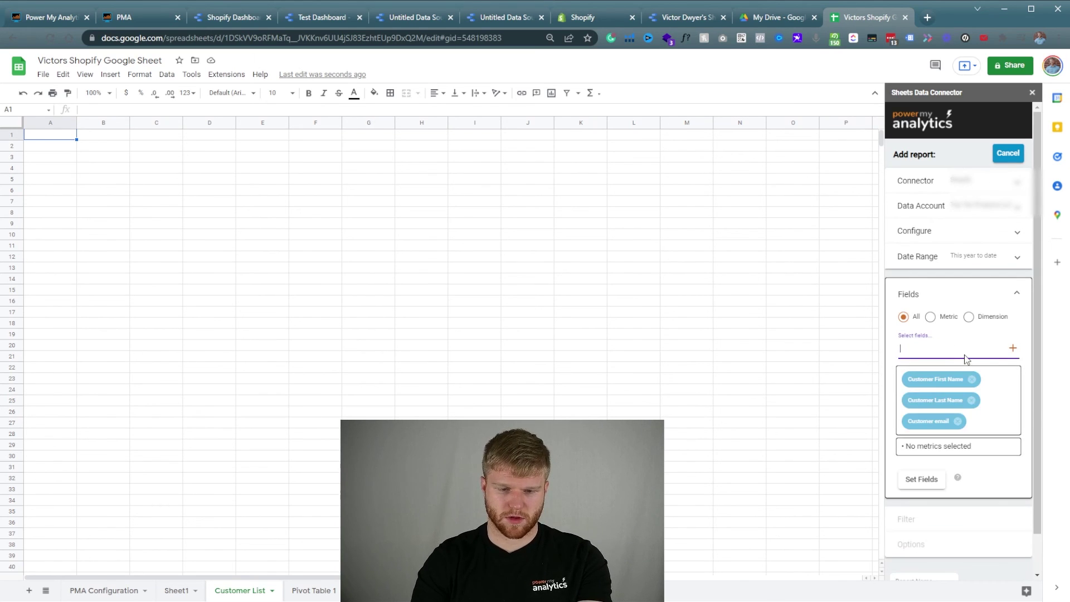
{"action": "left_click", "coordinate": [955, 351]}
{"action": "type", "text": "customer"}
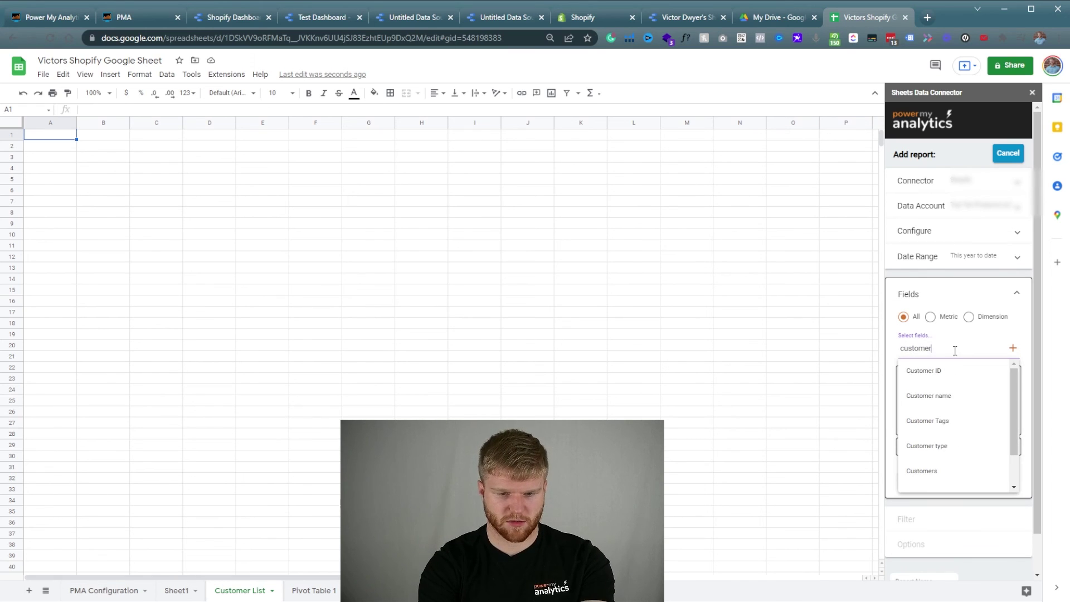
{"action": "left_click", "coordinate": [941, 371]}
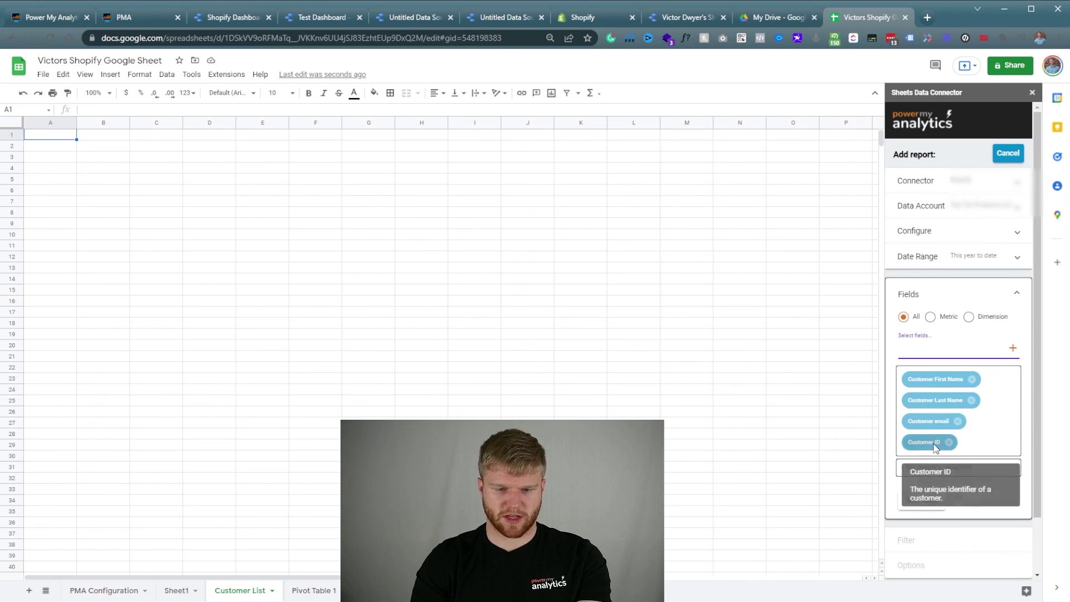
{"action": "left_click", "coordinate": [966, 357]}
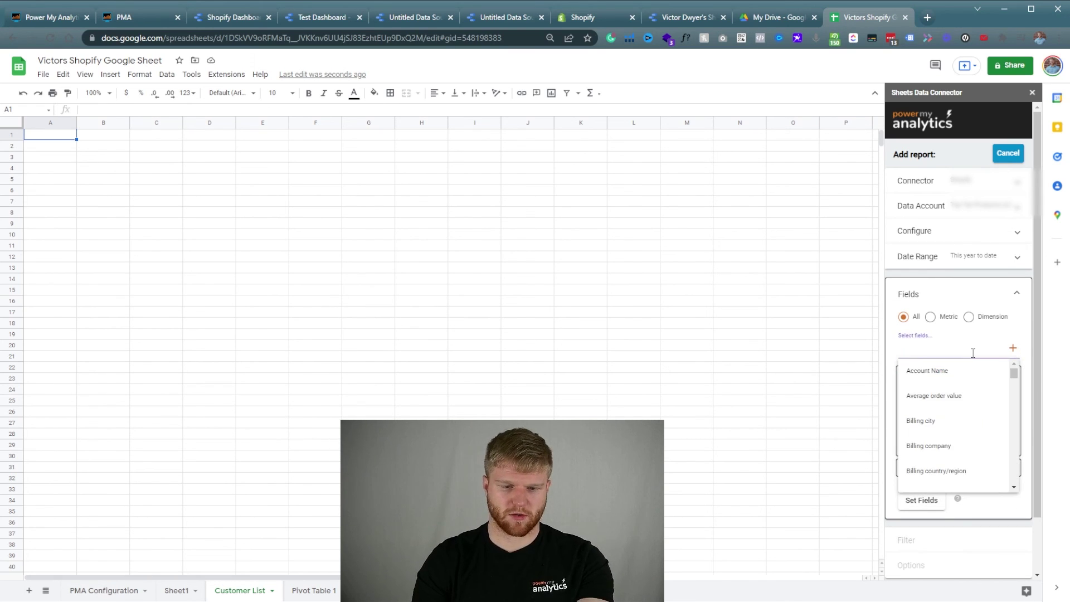
{"action": "type", "text": "customer"}
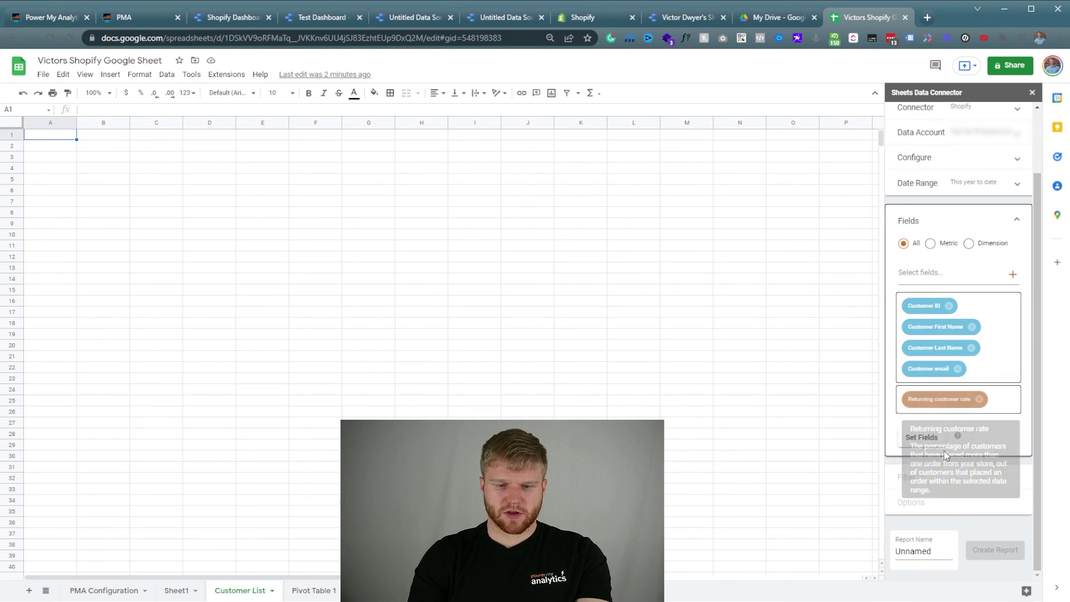
{"action": "left_click", "coordinate": [919, 437]}
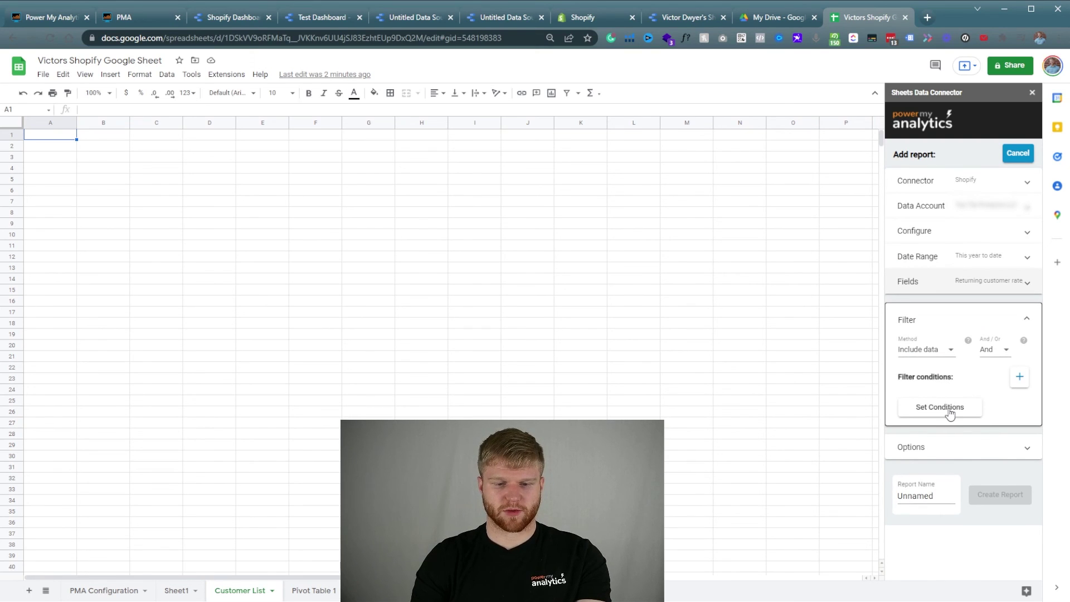
Sort by Customer ID, limit to 10000 rows, hide the header, and create the 'Shopify Customer List' report.
{"action": "left_click", "coordinate": [946, 412]}
{"action": "left_click", "coordinate": [945, 395]}
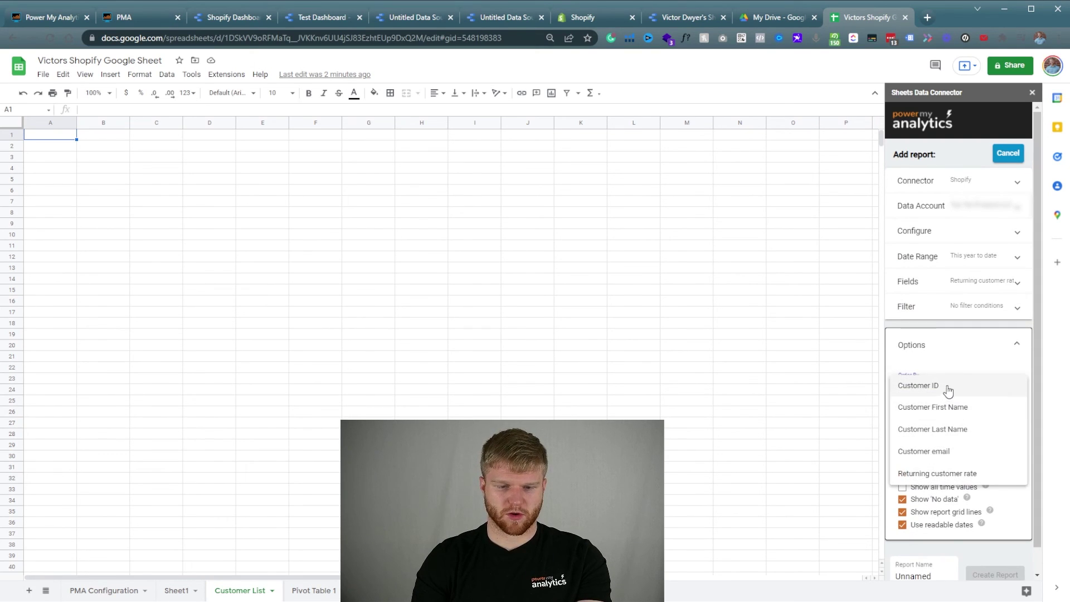
{"action": "left_click", "coordinate": [947, 388]}
{"action": "left_click", "coordinate": [949, 392]}
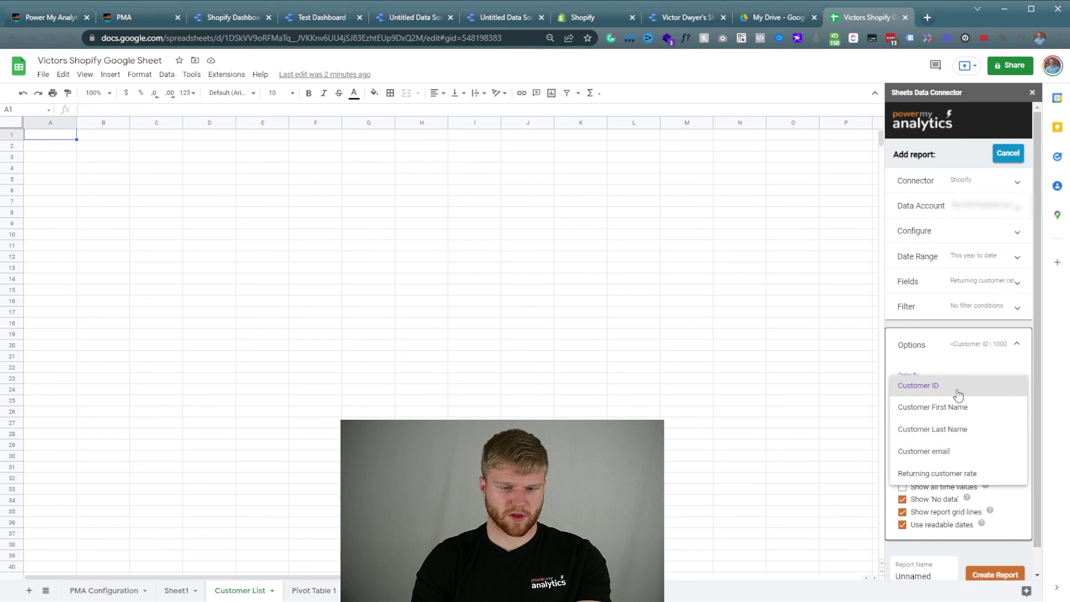
{"action": "left_click", "coordinate": [954, 393]}
{"action": "left_click", "coordinate": [968, 439]}
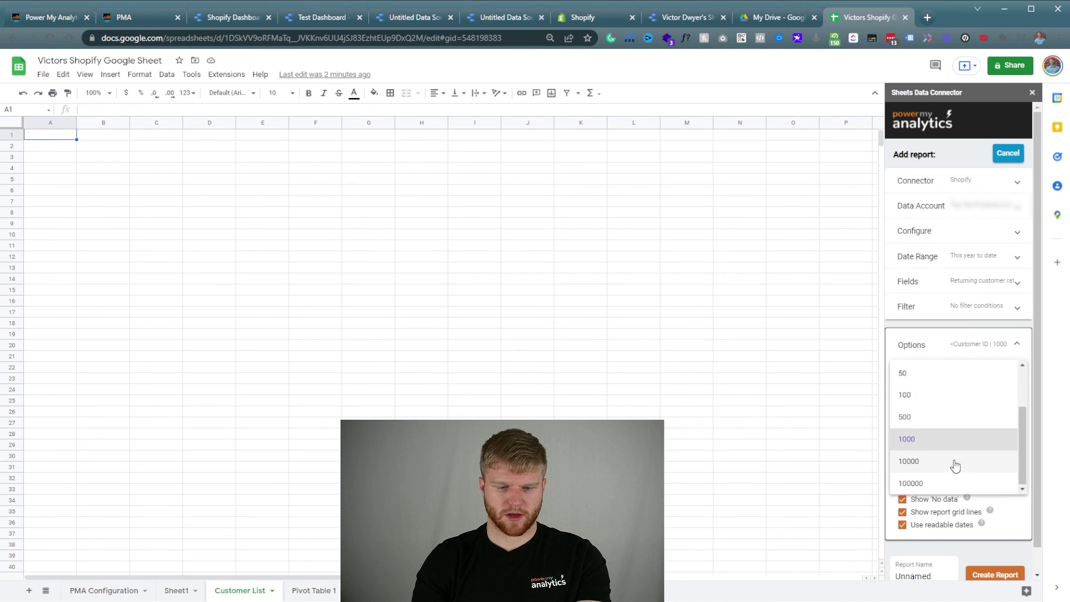
{"action": "left_click", "coordinate": [951, 465]}
{"action": "scroll", "coordinate": [952, 454], "scroll_direction": "down", "scroll_amount": 1}
{"action": "left_click", "coordinate": [950, 438]}
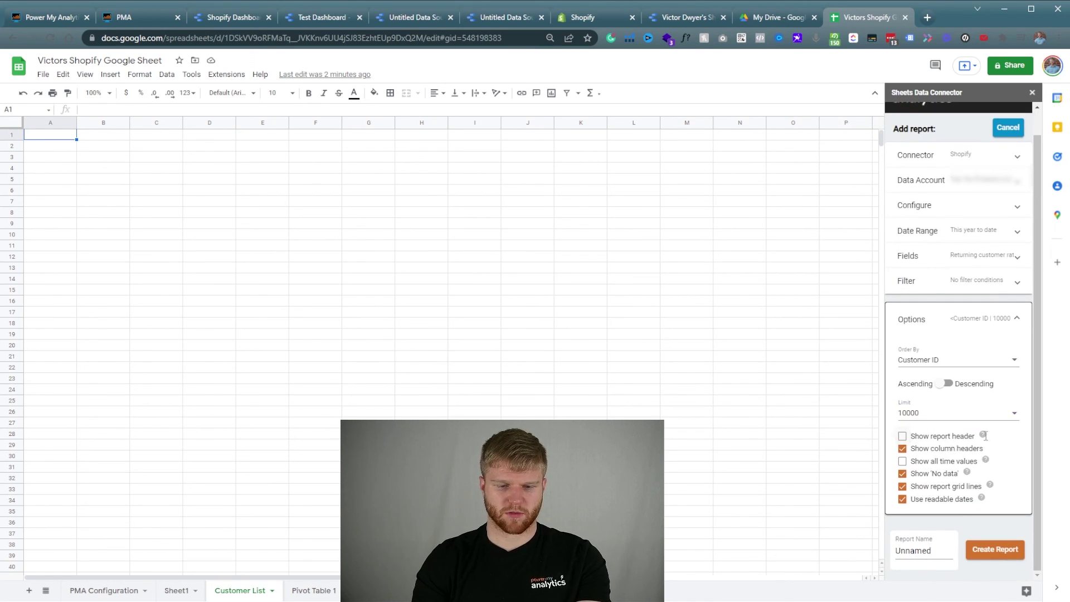
{"action": "double_click", "coordinate": [937, 548]}
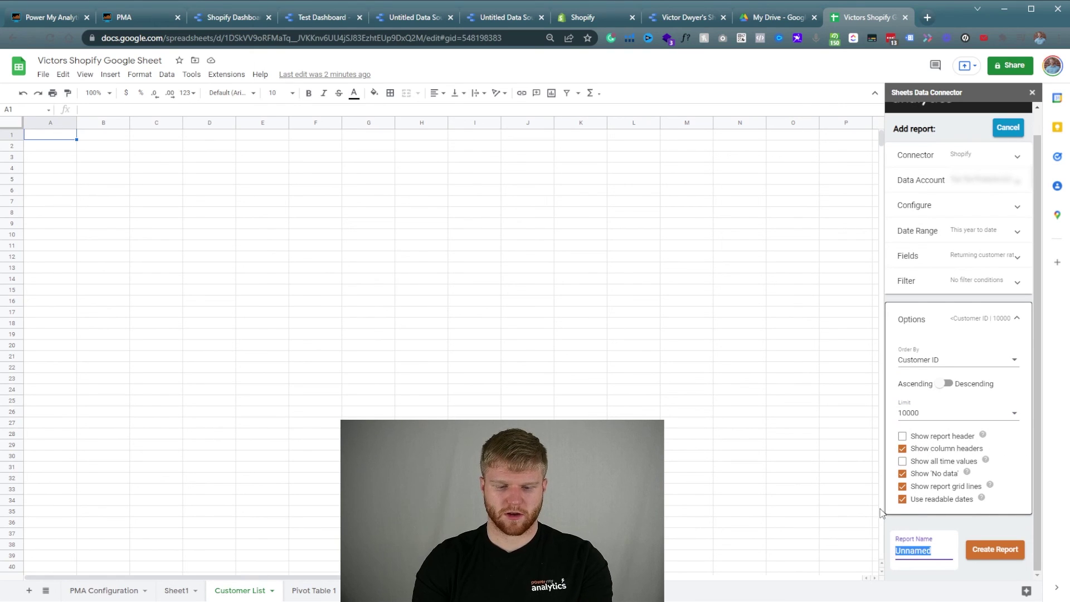
{"action": "type", "text": "Shopify"}
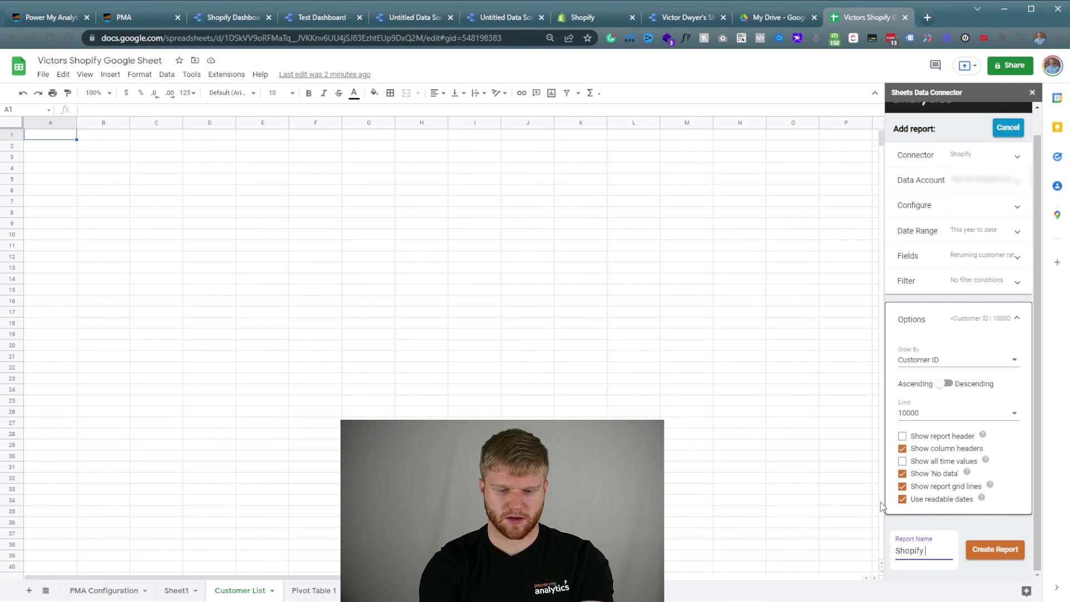
{"action": "type", "text": " Customer List"}
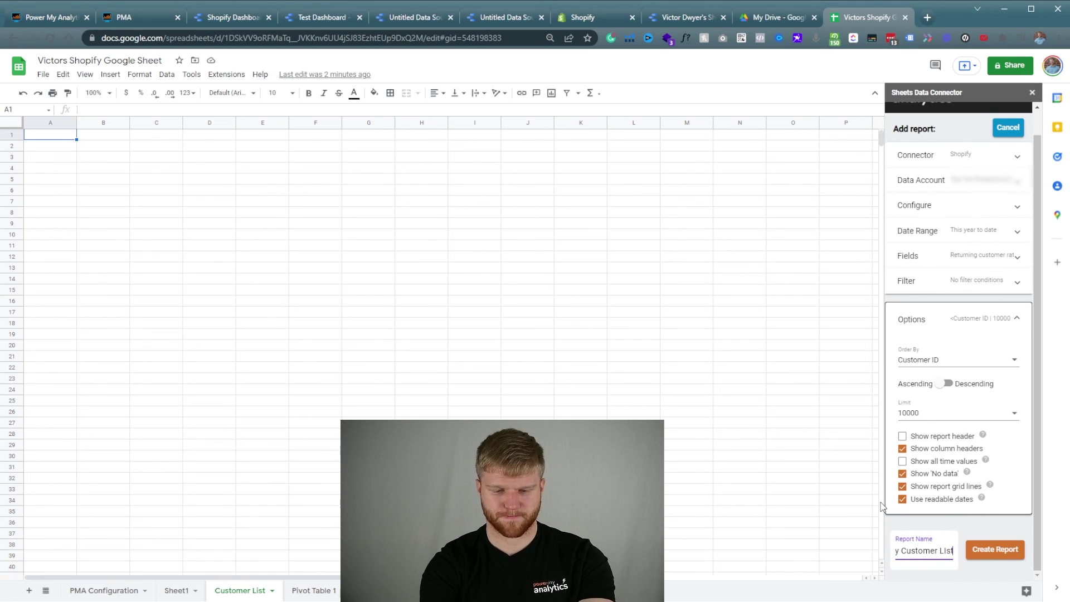
{"action": "left_click", "coordinate": [979, 549]}
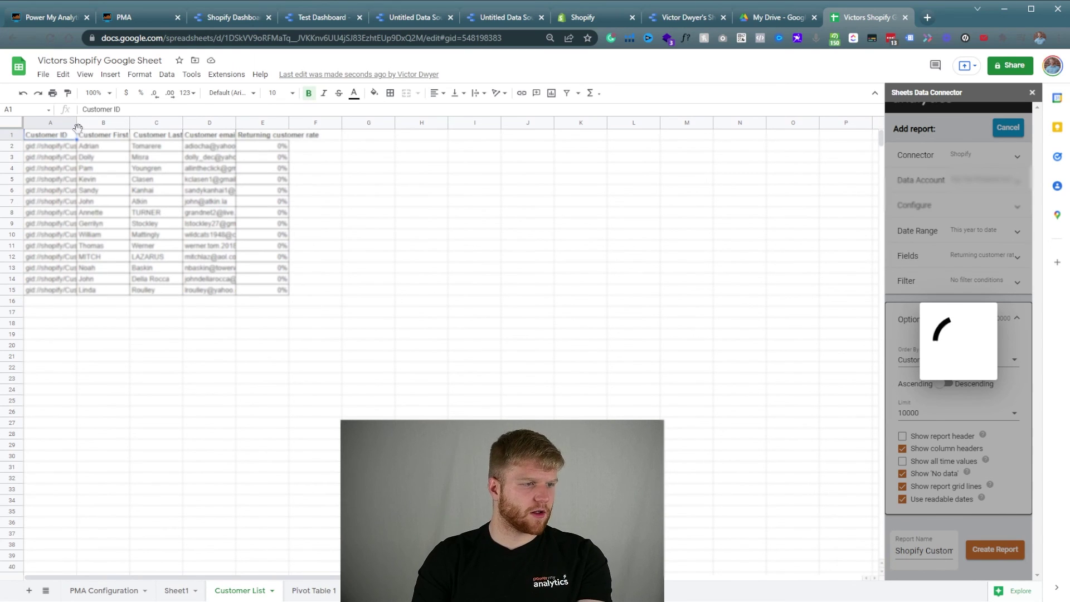
Review the imported Customer List rows beside Sheet1, then bring up the connector's schedule-refresh settings.
{"action": "left_click_drag", "start_coordinate": [112, 146], "coordinate": [283, 300]}
{"action": "left_click", "coordinate": [279, 278]}
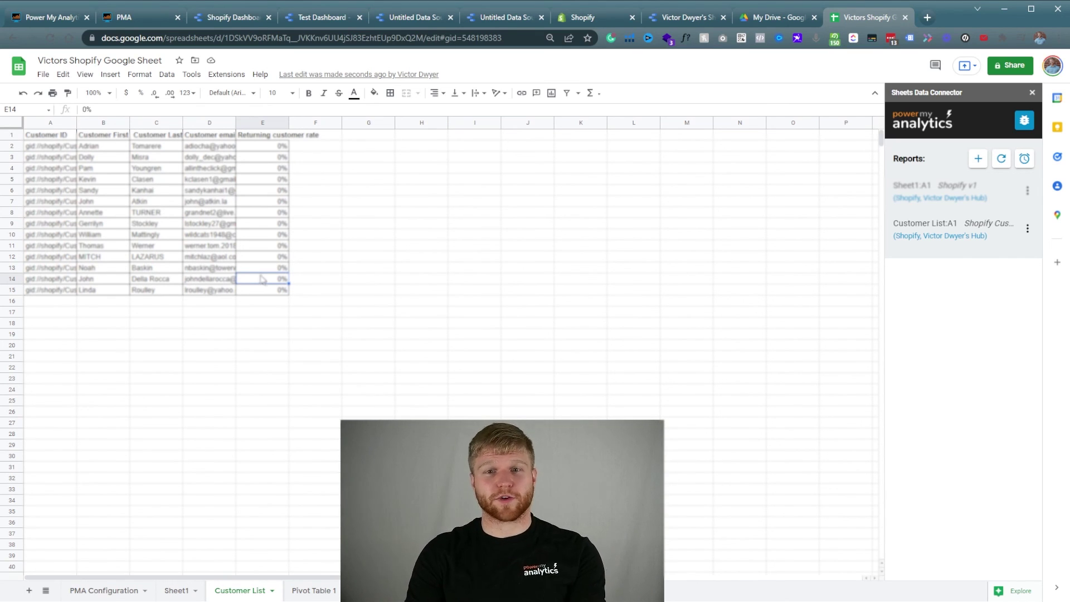
{"action": "left_click", "coordinate": [979, 162]}
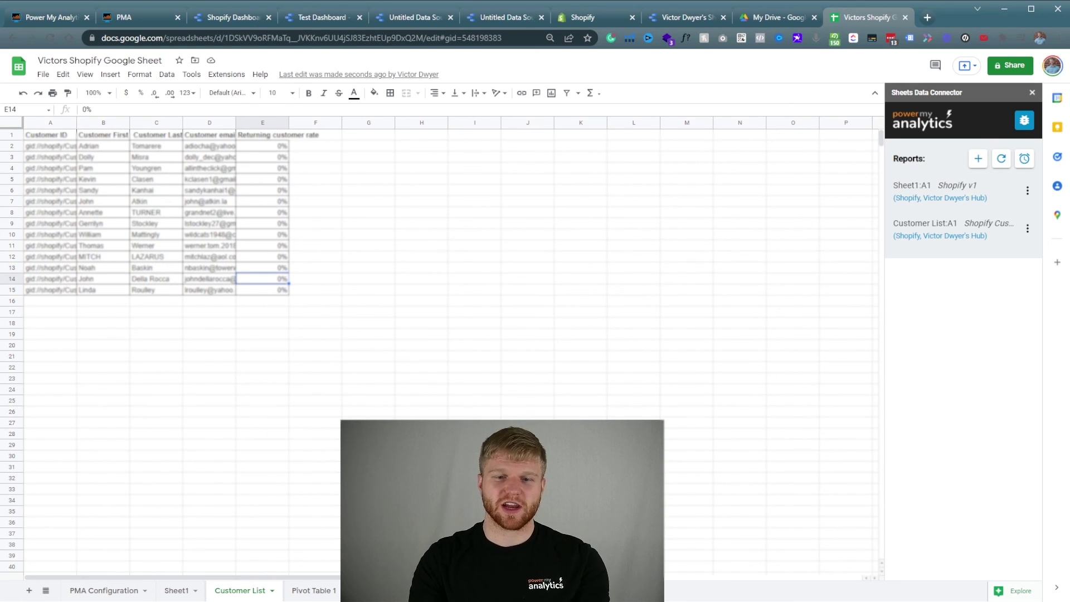
{"action": "left_click", "coordinate": [1024, 162]}
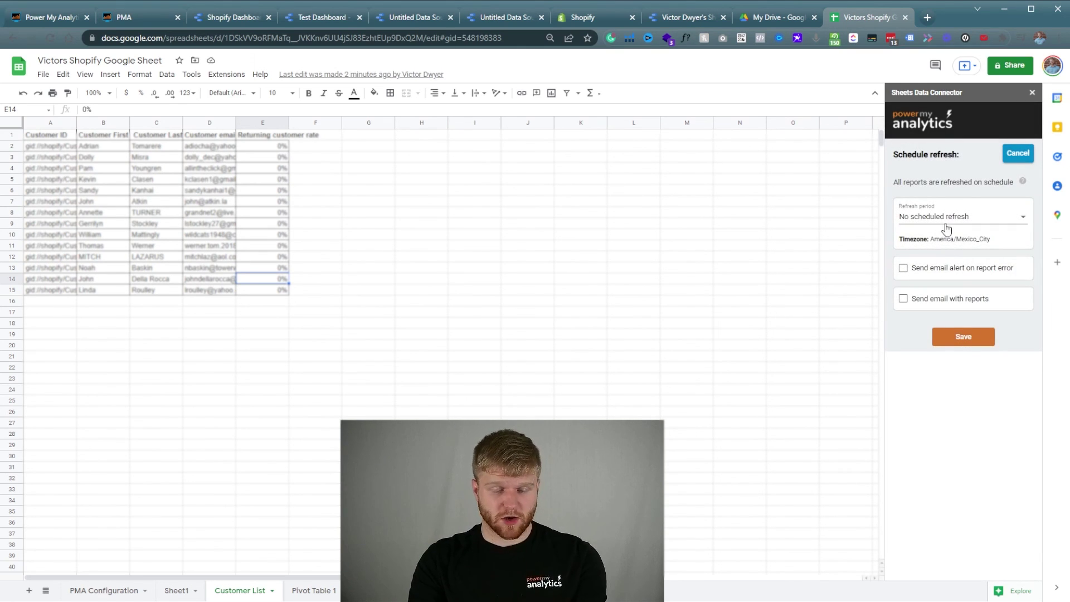
Save a Daily refresh period (7:00) for all reports, then return to the Data Studio Shopify Dashboard.
{"action": "left_click", "coordinate": [947, 219]}
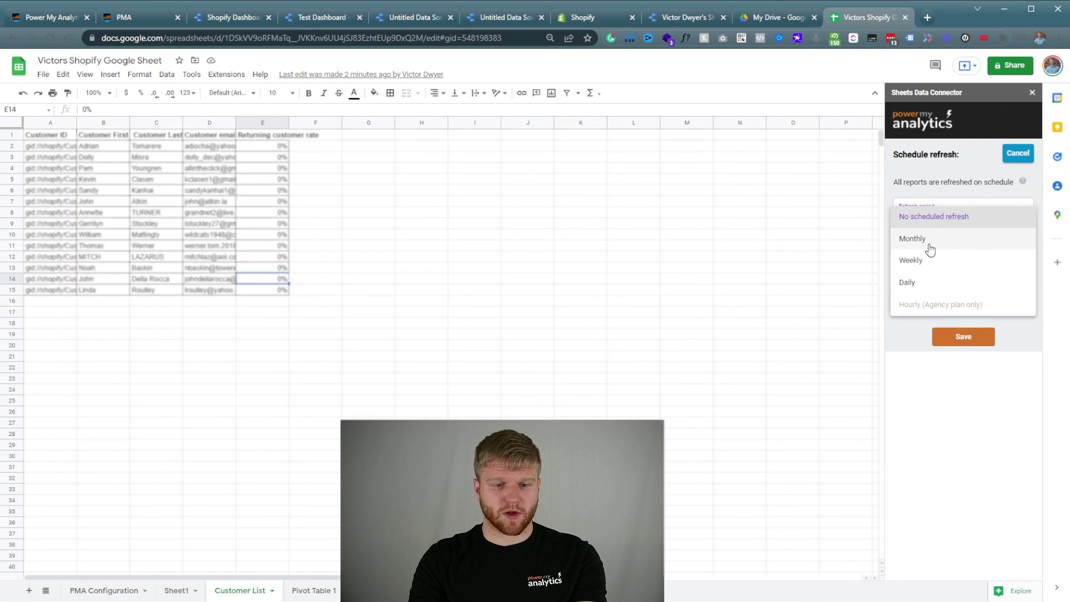
{"action": "left_click", "coordinate": [924, 285]}
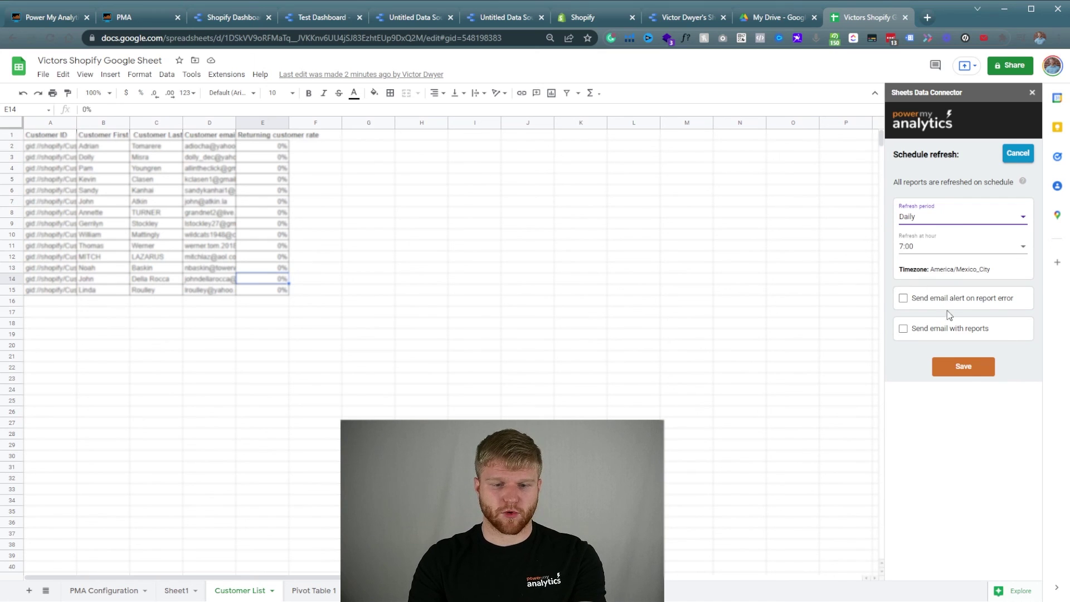
{"action": "left_click", "coordinate": [964, 373]}
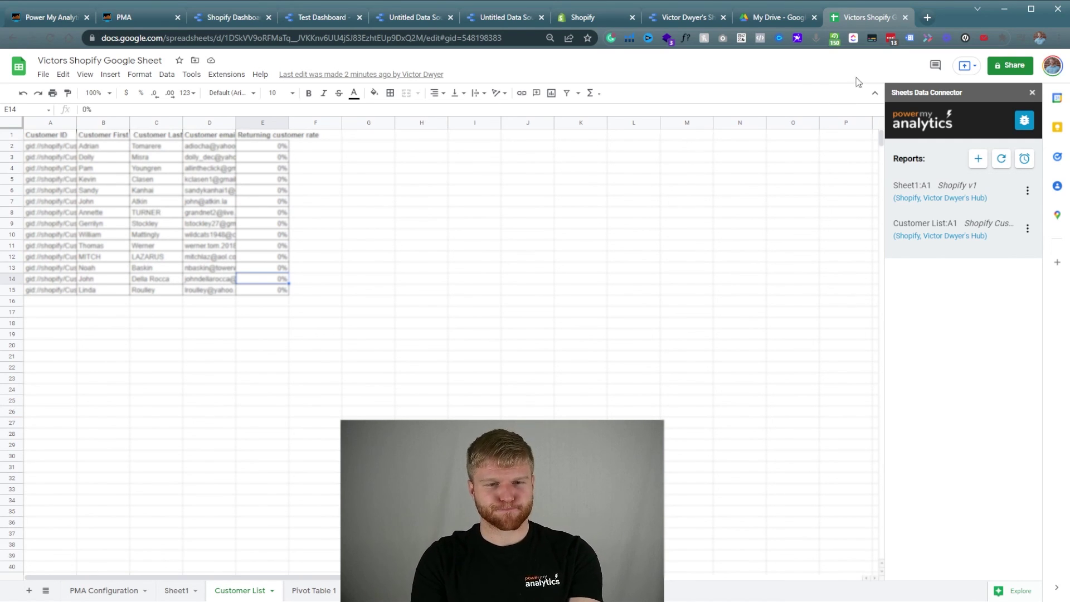
{"action": "left_click", "coordinate": [686, 15]}
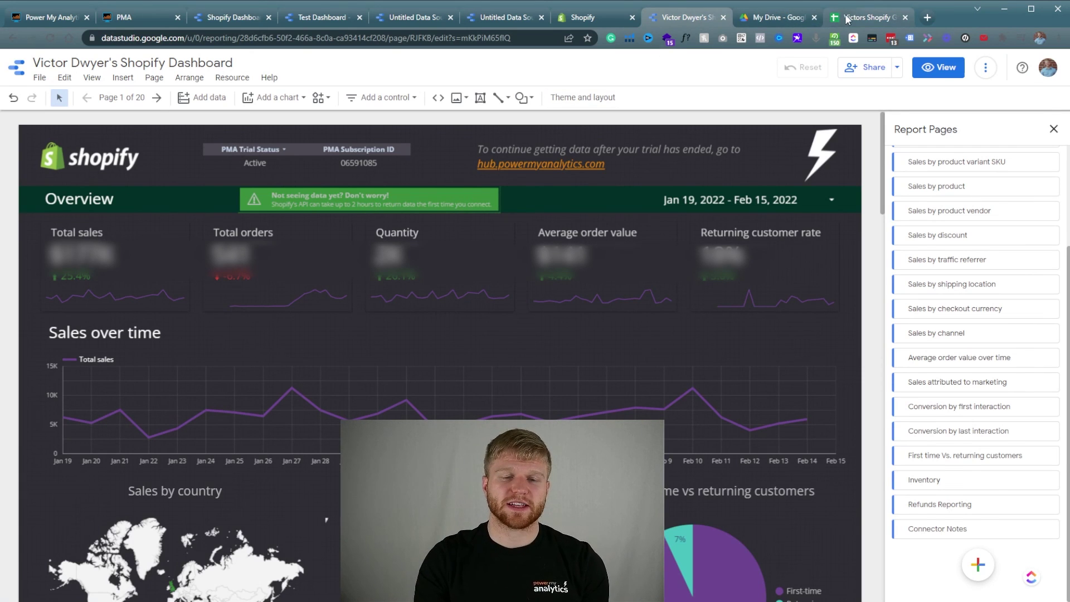
{"action": "left_click", "coordinate": [866, 18]}
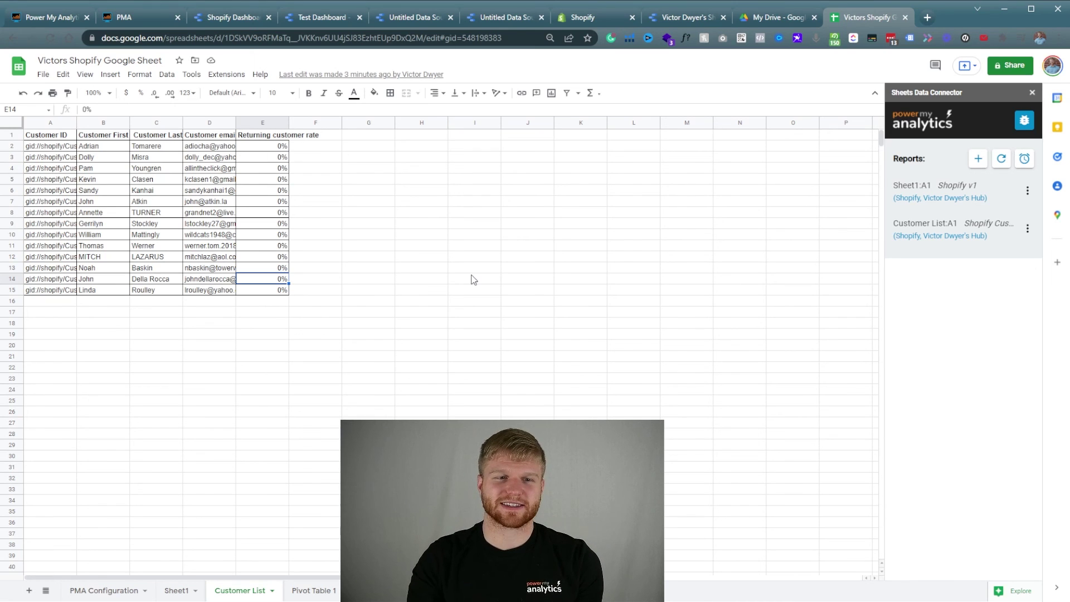
{"action": "left_click", "coordinate": [703, 17]}
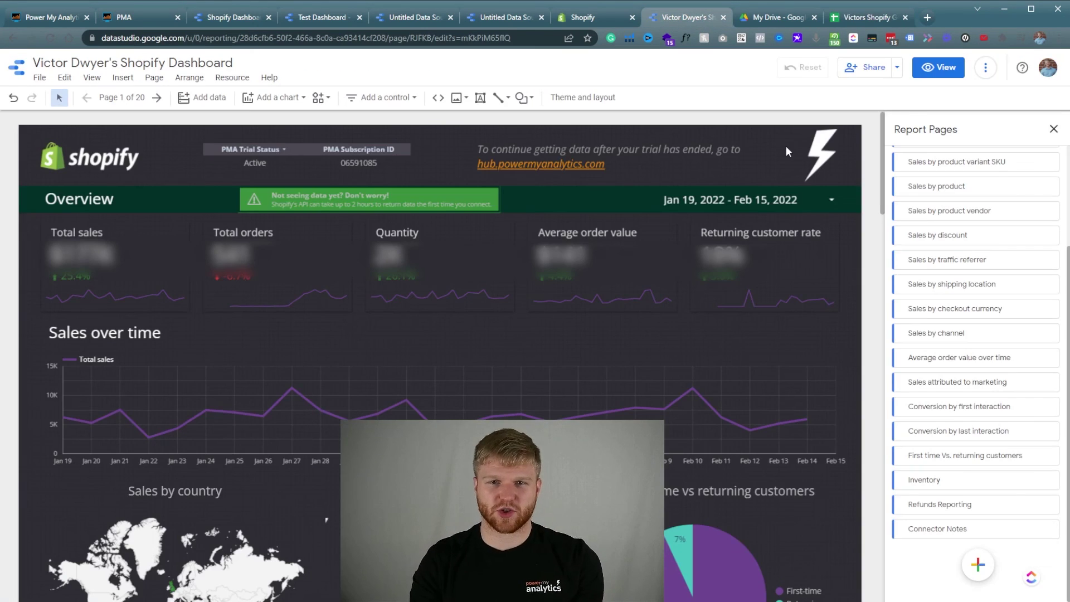